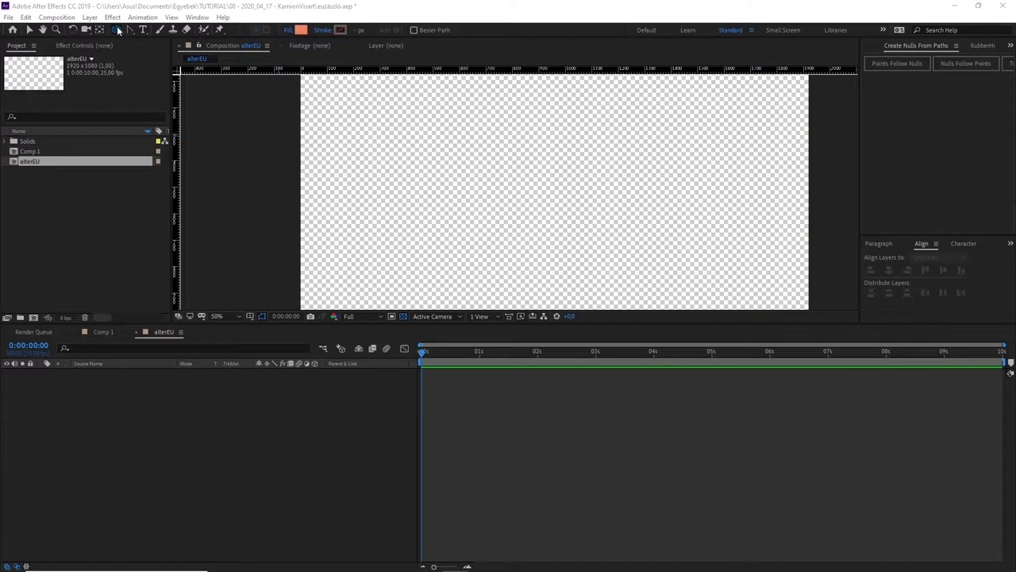
# Create a new shape layer with an Ellipse path sized 300×300.
pyautogui.click(91, 16)
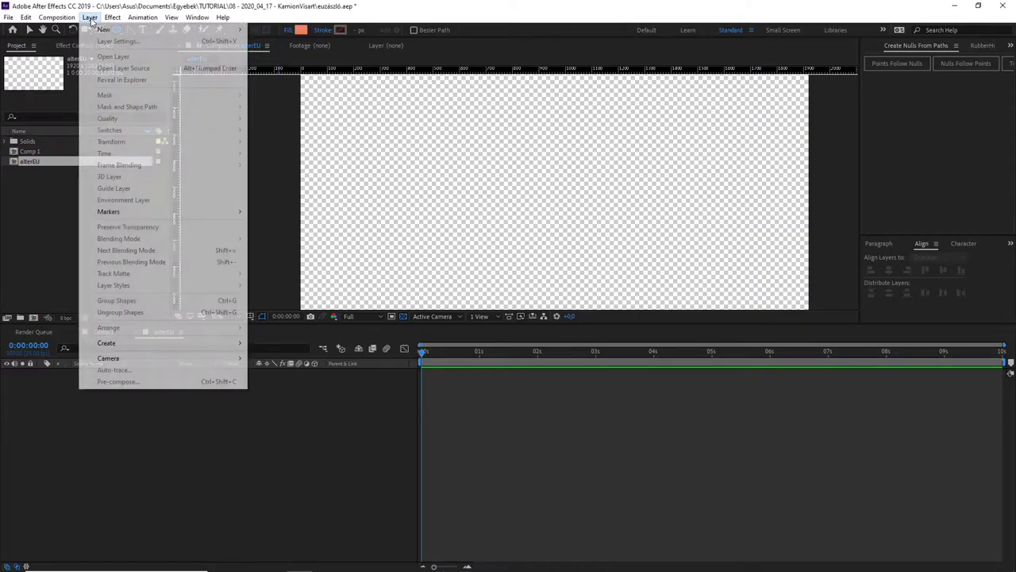
pyautogui.moveTo(111, 29)
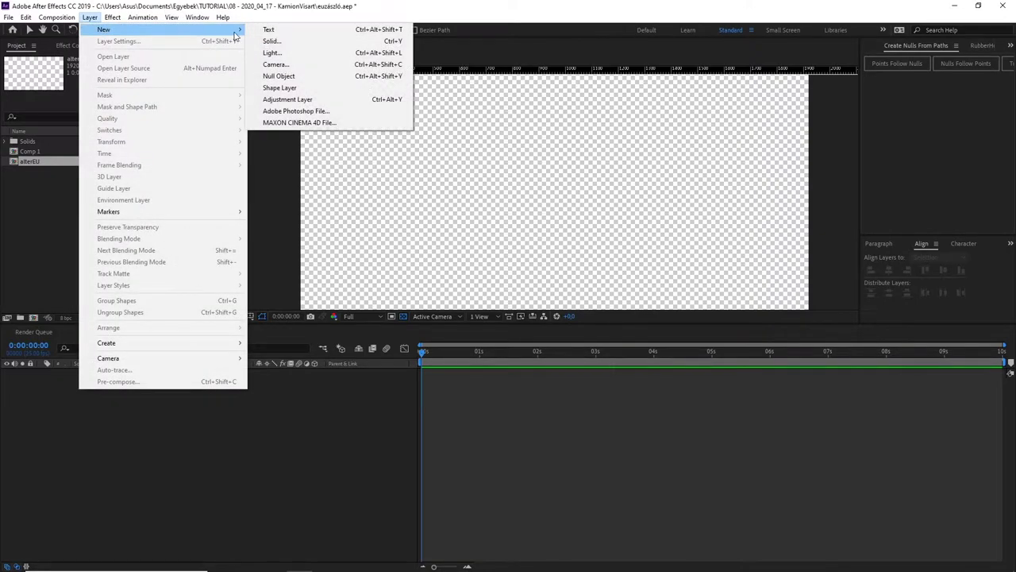
pyautogui.click(279, 87)
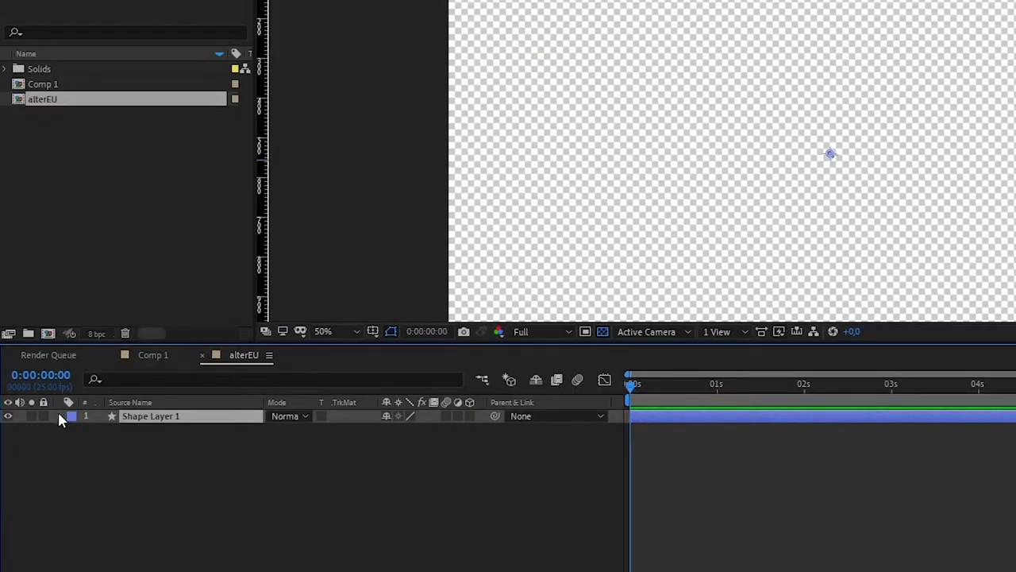
pyautogui.click(60, 416)
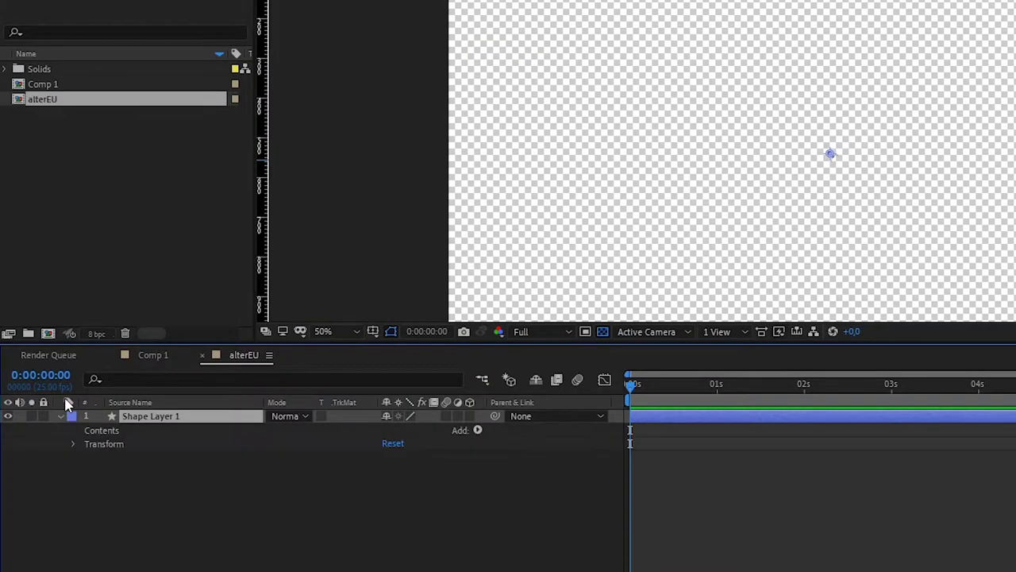
pyautogui.click(480, 430)
pyautogui.click(543, 125)
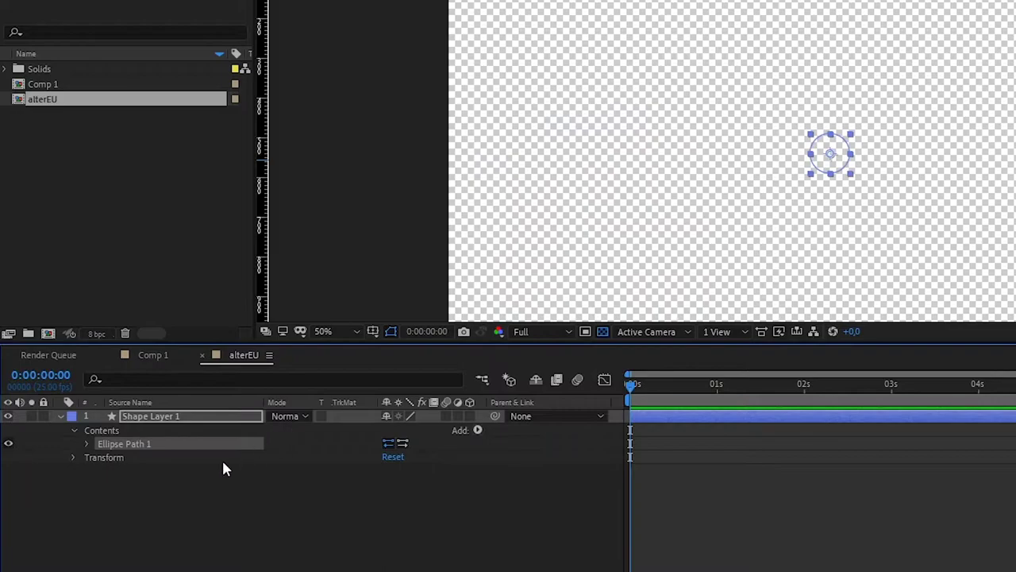
pyautogui.click(87, 445)
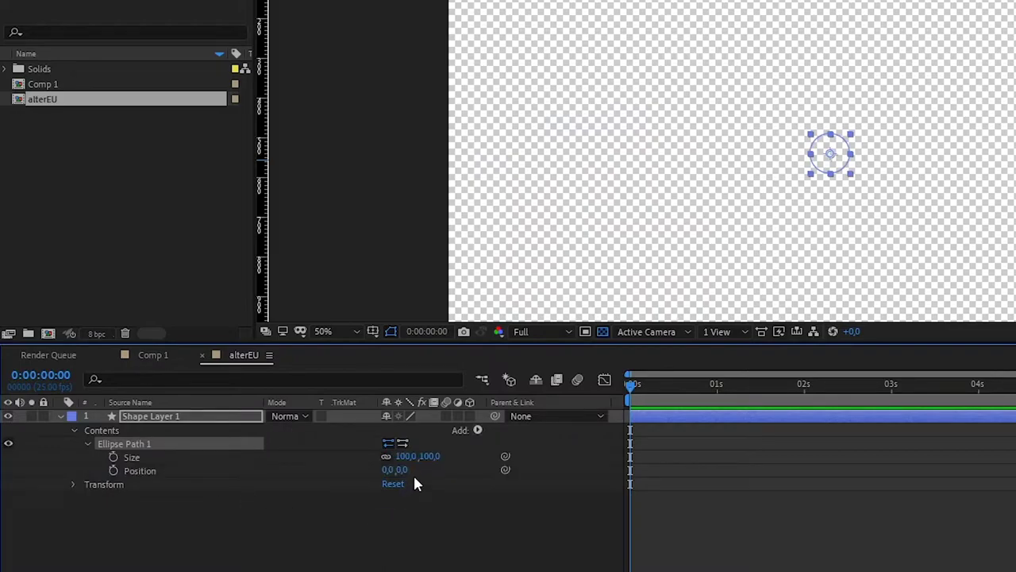
pyautogui.moveTo(429, 455); pyautogui.dragTo(608, 465)
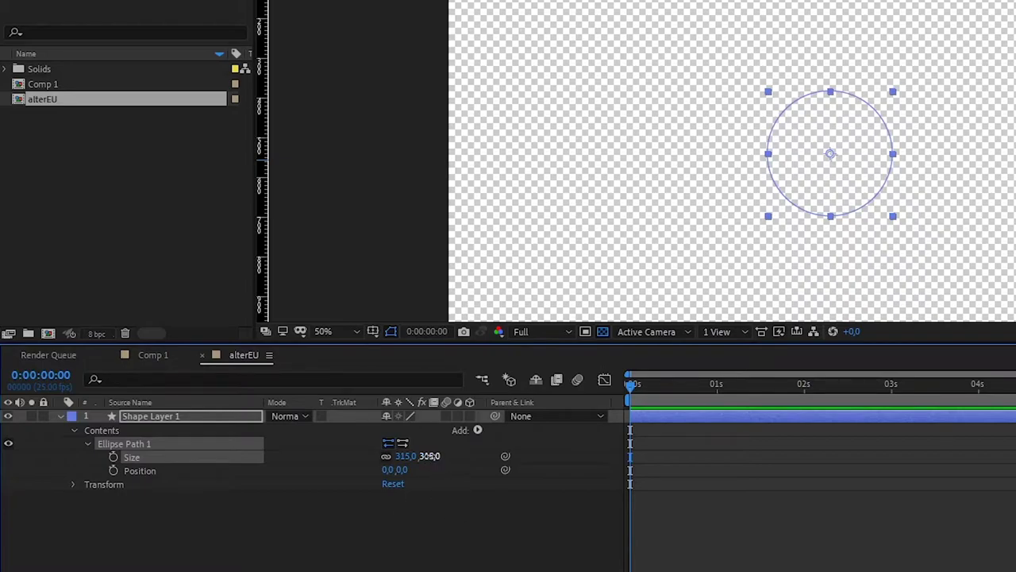
pyautogui.click(429, 455)
pyautogui.write('300')
pyautogui.press('Return')
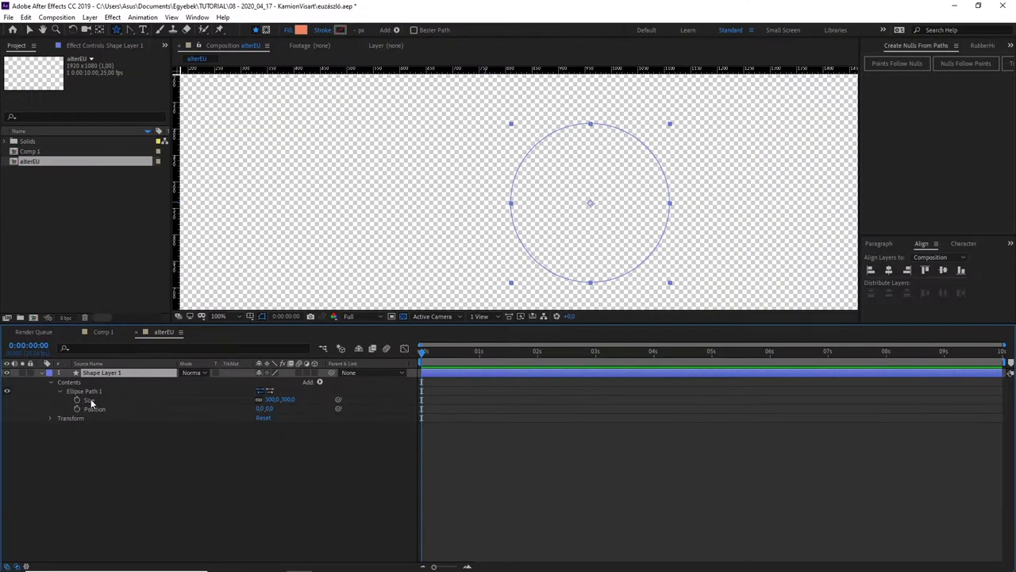
pyautogui.press('Return')
# Add a stroke to the circle and set its colour to black (000000).
pyautogui.click(319, 382)
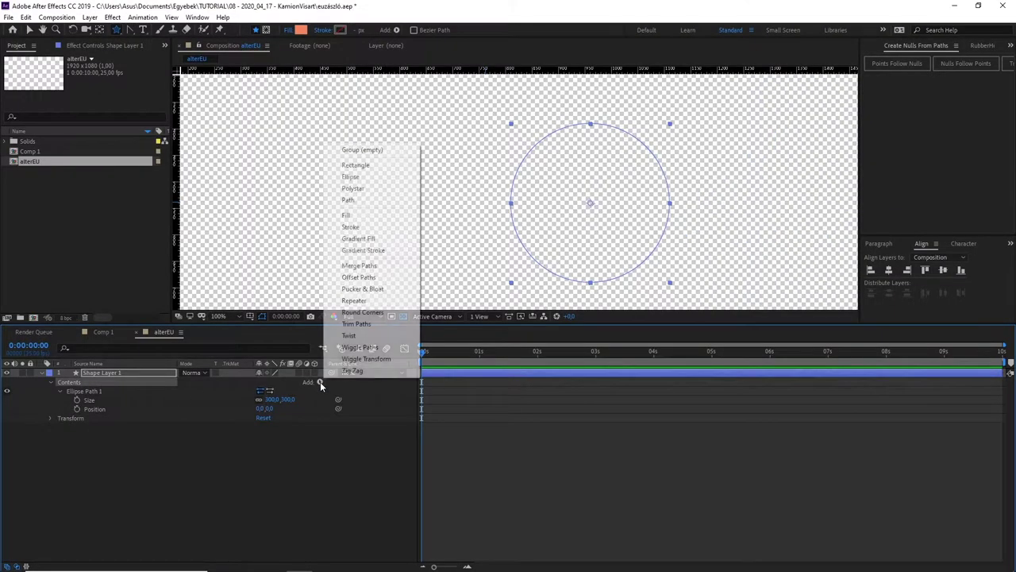
pyautogui.click(363, 228)
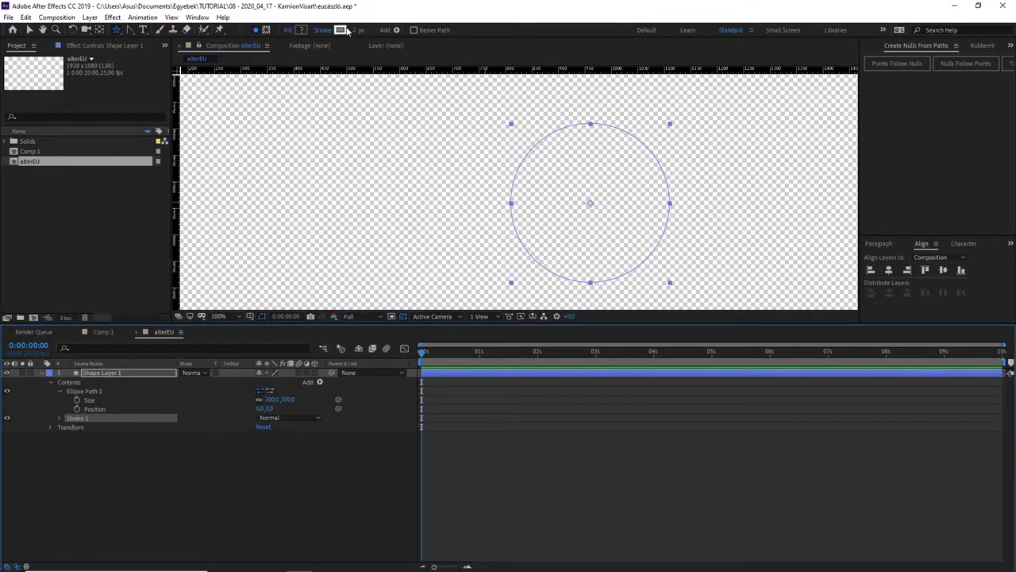
pyautogui.click(342, 30)
pyautogui.write('000000')
pyautogui.press('Return')
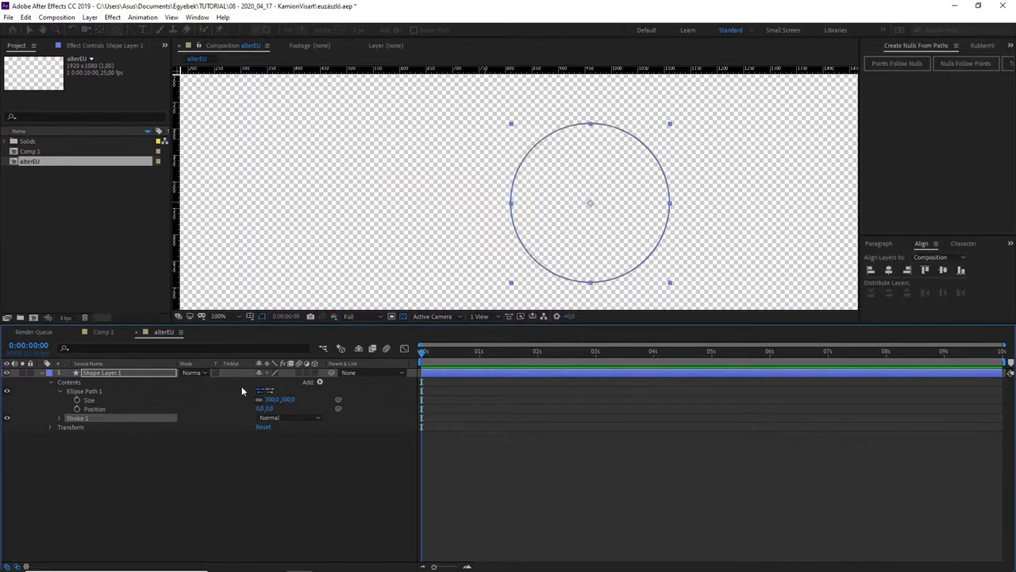
# Draw an orange star and position it on the top of the circle.
pyautogui.click(163, 458)
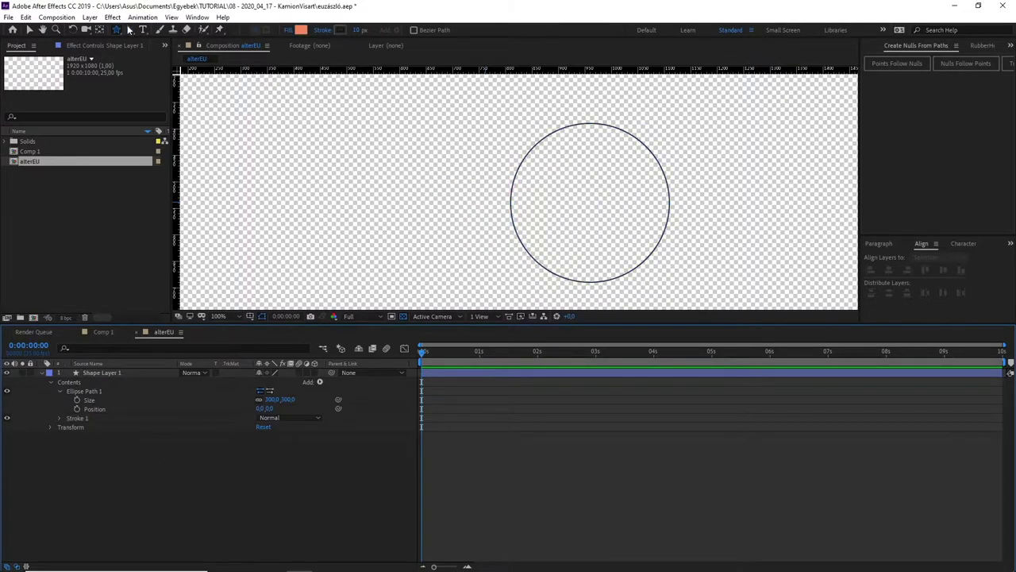
pyautogui.scroll(5, 534, 129)
pyautogui.scroll(-2, 562, 124)
pyautogui.scroll(-2, 614, 127)
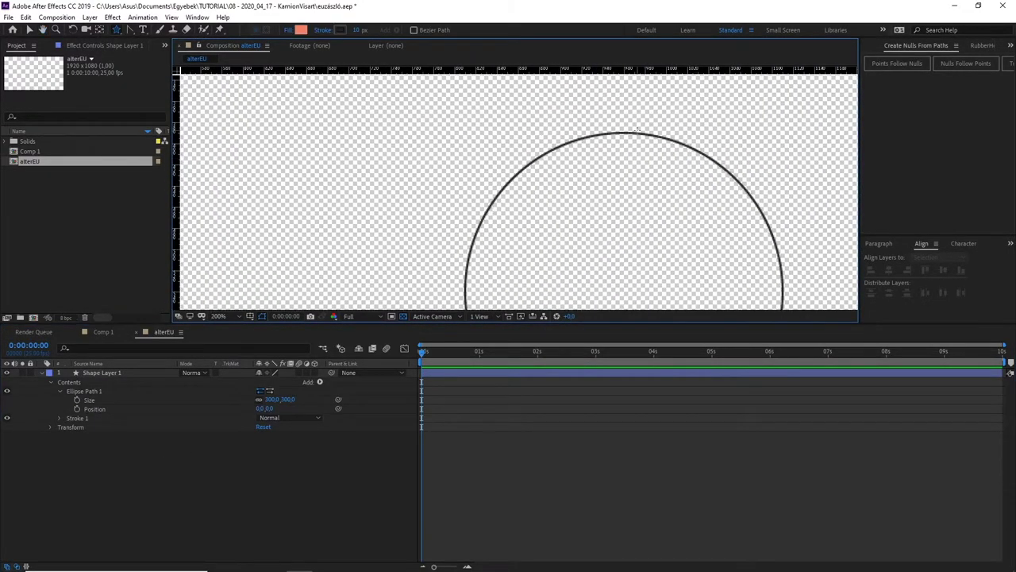
pyautogui.hotkey('ctrl', 'd')
pyautogui.moveTo(614, 127)
pyautogui.mouseDown()
pyautogui.moveTo(627, 152)
pyautogui.moveTo(638, 143)
pyautogui.mouseUp()
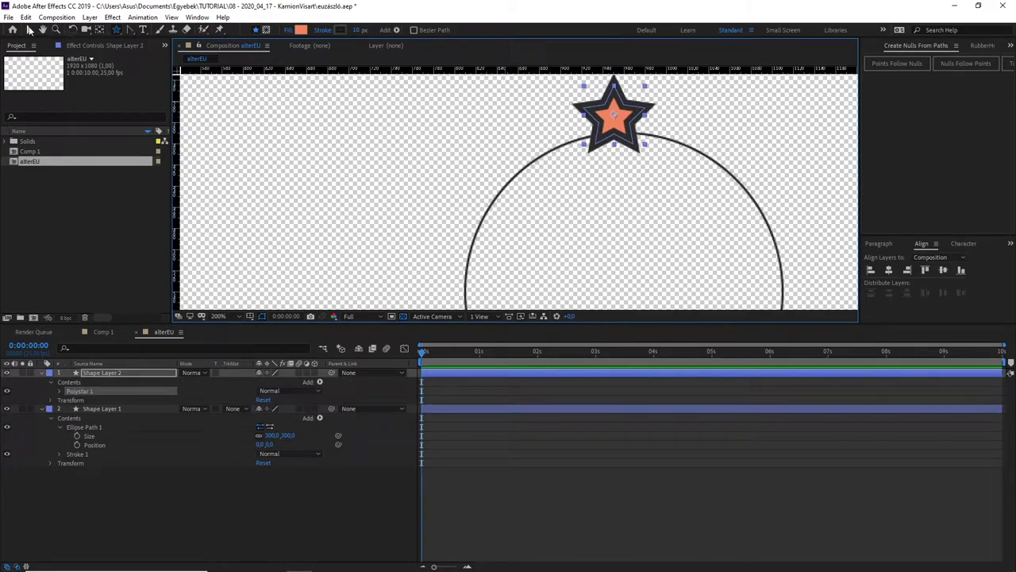
pyautogui.click(28, 29)
pyautogui.moveTo(615, 109); pyautogui.dragTo(616, 123)
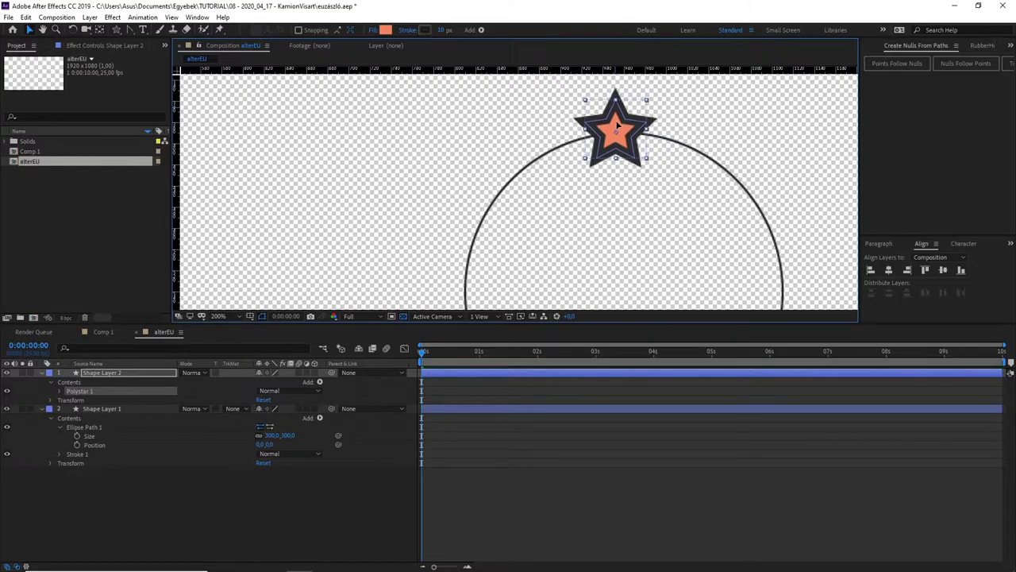
# Centre the star's anchor point in its layer content and rename the layer to 1.
pyautogui.rightClick(126, 374)
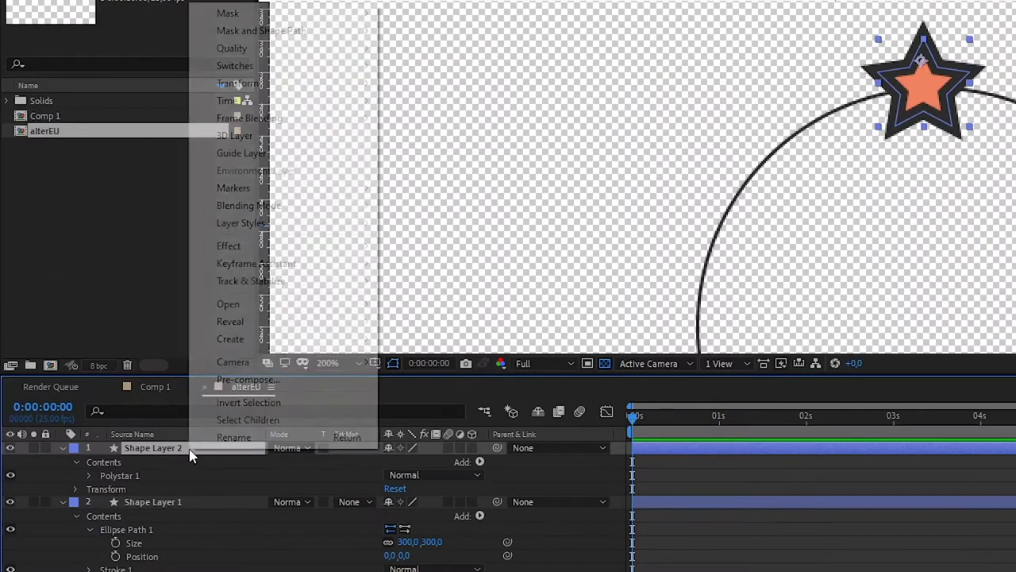
pyautogui.moveTo(322, 85)
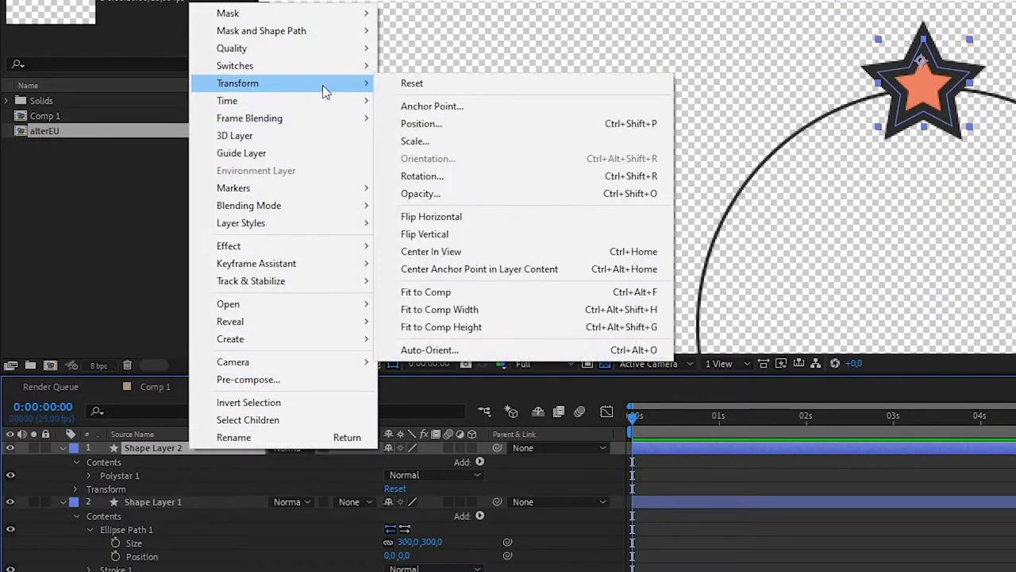
pyautogui.click(438, 267)
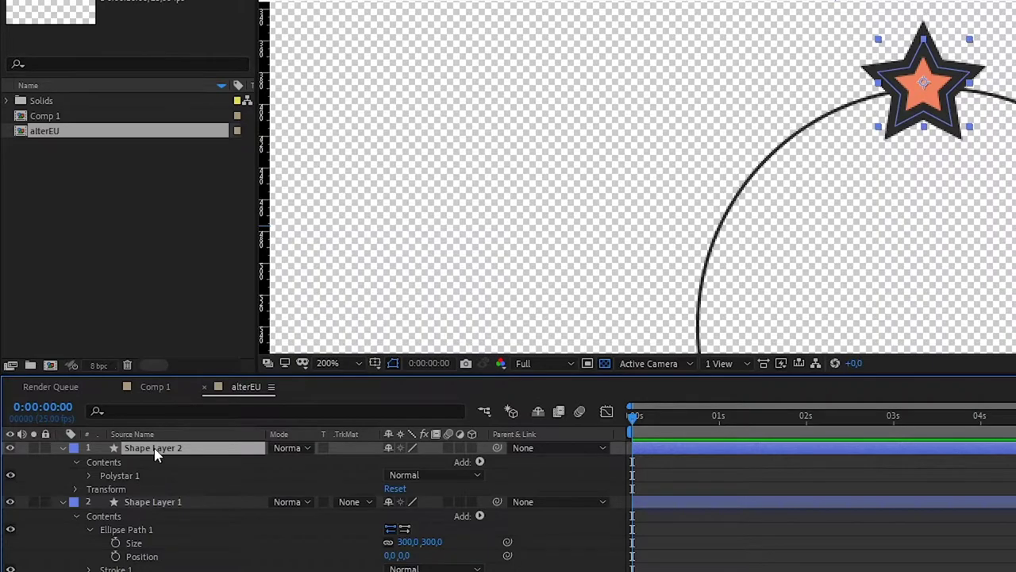
pyautogui.press('Return')
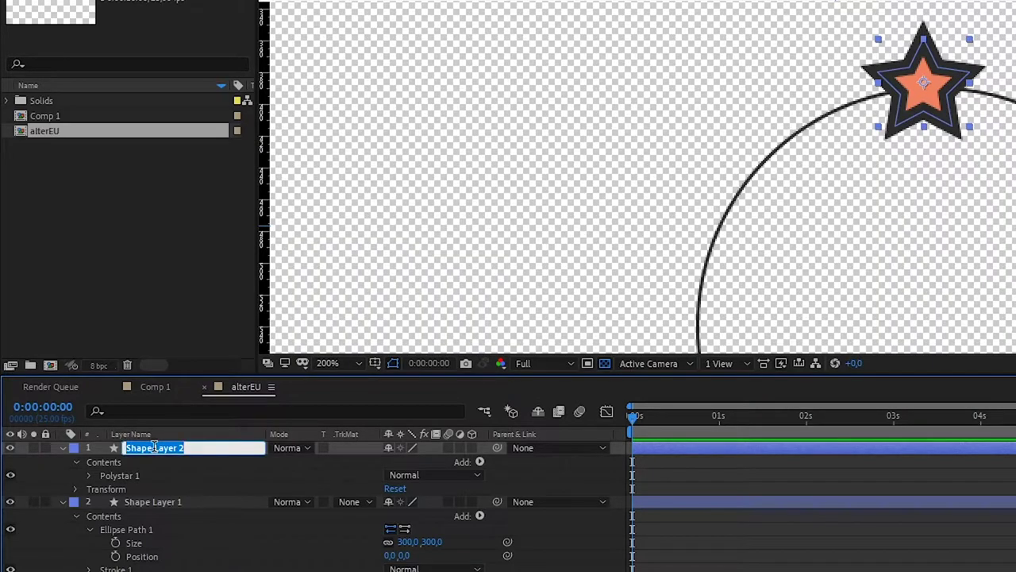
pyautogui.write('1')
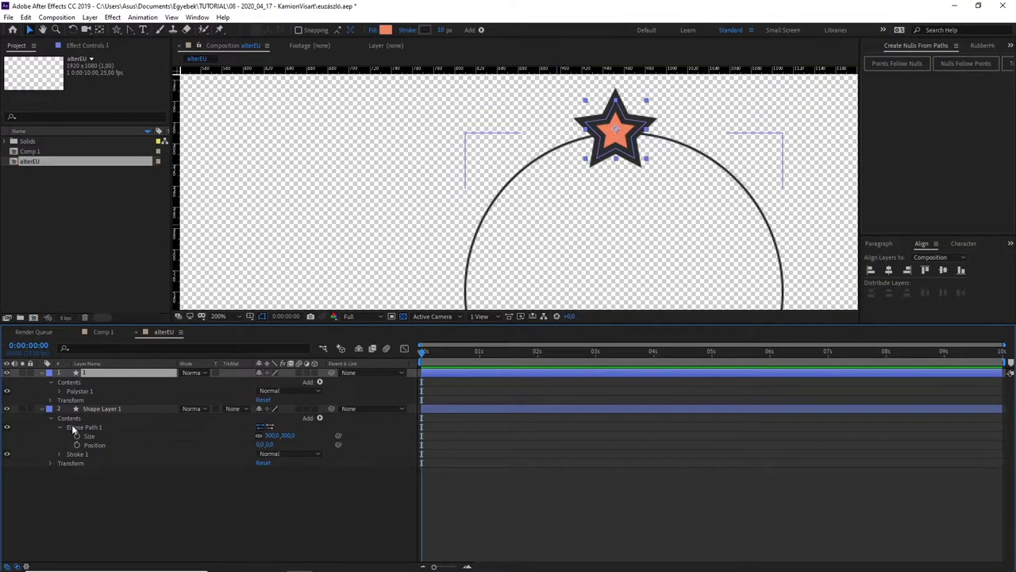
pyautogui.rightClick(80, 427)
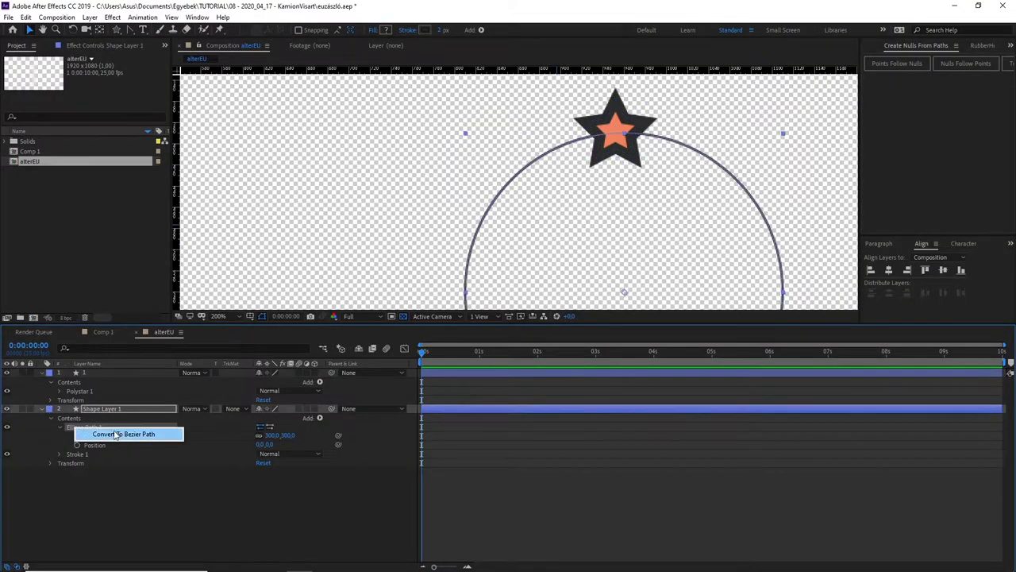
# Convert the ellipse to a Bezier path and copy the circle's Path property.
pyautogui.click(116, 434)
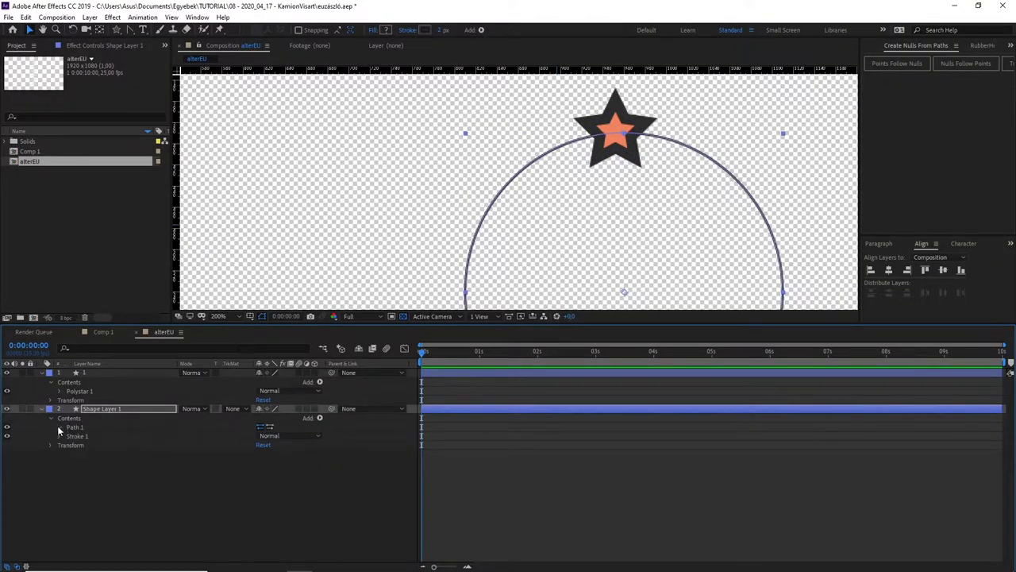
pyautogui.click(60, 427)
pyautogui.click(93, 436)
pyautogui.hotkey('ctrl', 'c')
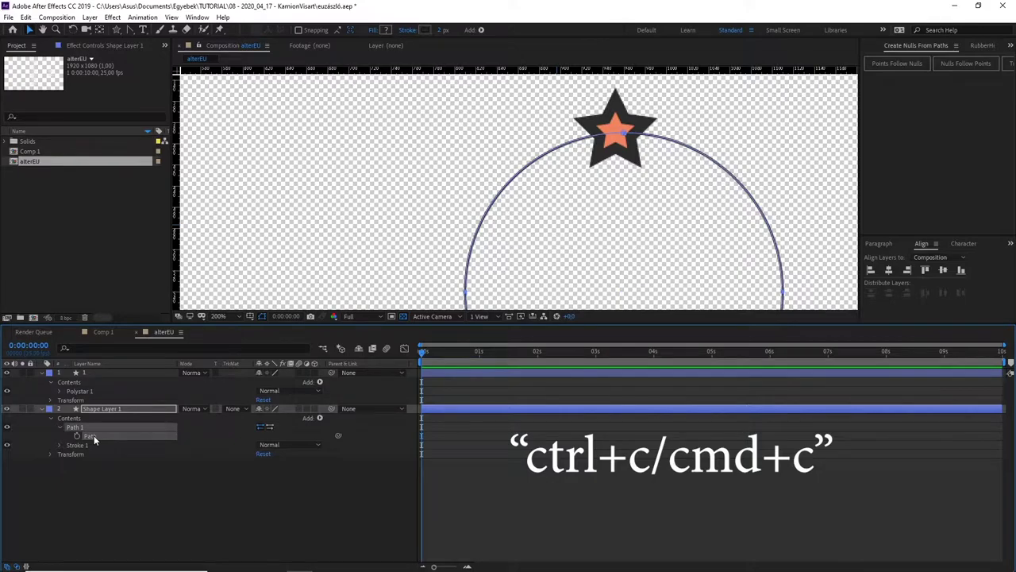
# Paste the circle path into star layer 1's Position and preview the motion.
pyautogui.click(90, 371)
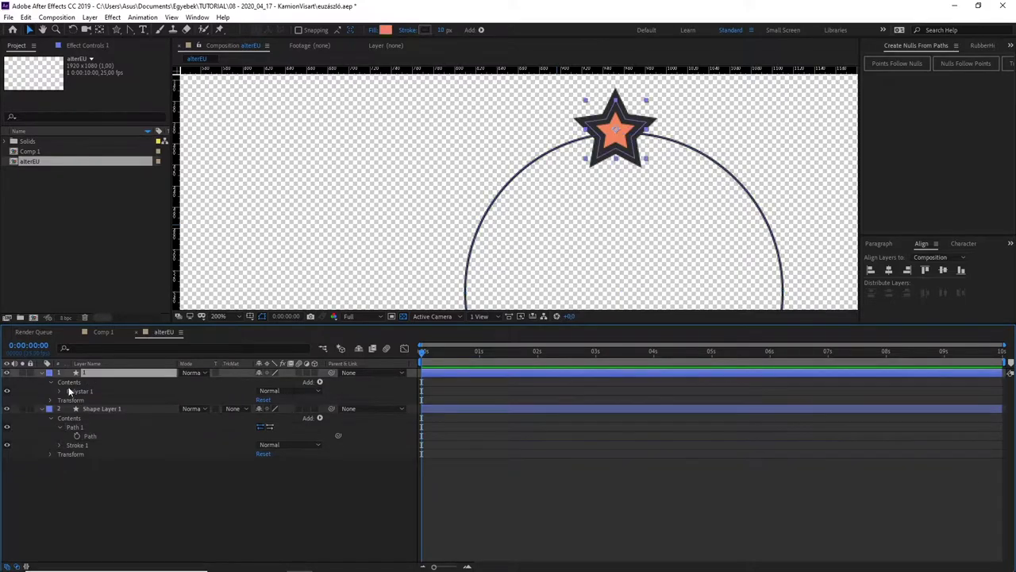
pyautogui.click(50, 401)
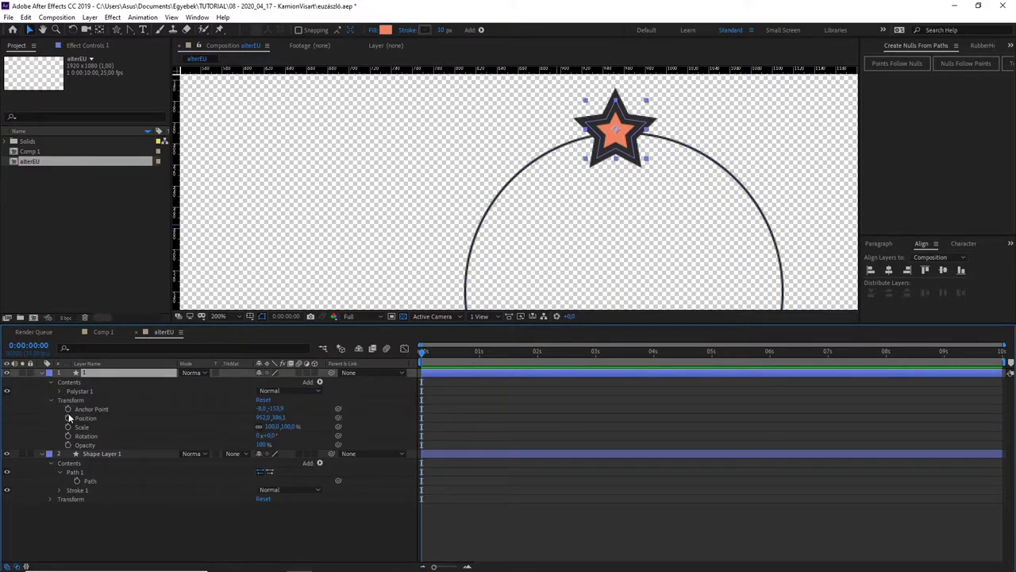
pyautogui.click(82, 419)
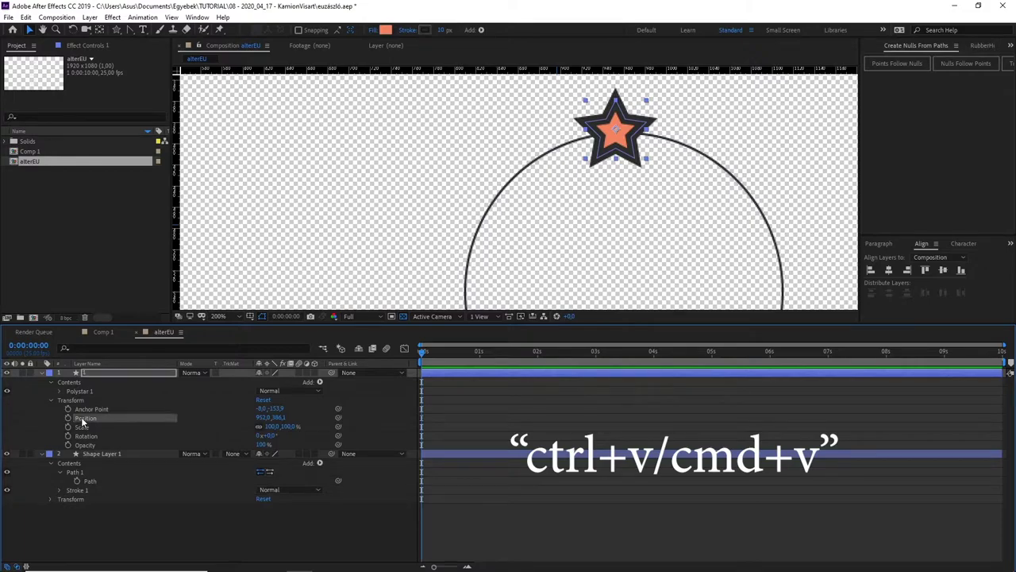
pyautogui.hotkey('ctrl', 'v')
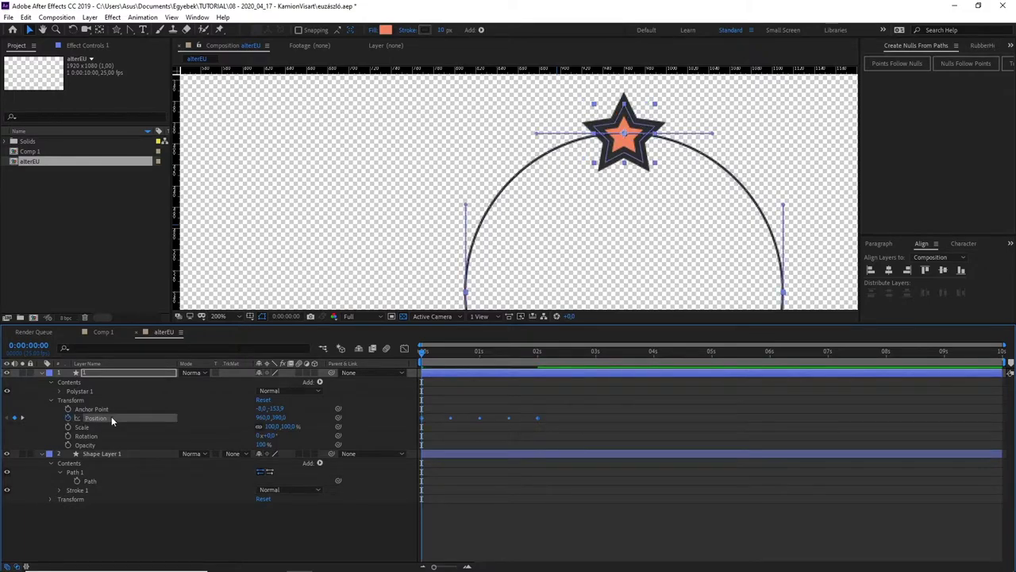
pyautogui.scroll(-2, 572, 283)
pyautogui.moveTo(561, 255); pyautogui.dragTo(546, 216)
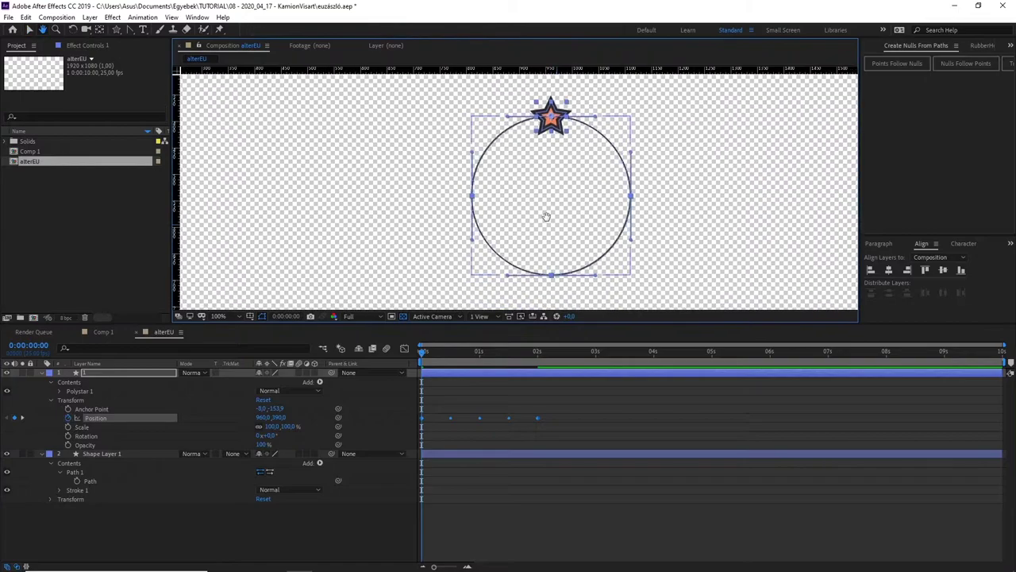
pyautogui.press('v')
pyautogui.press('space')
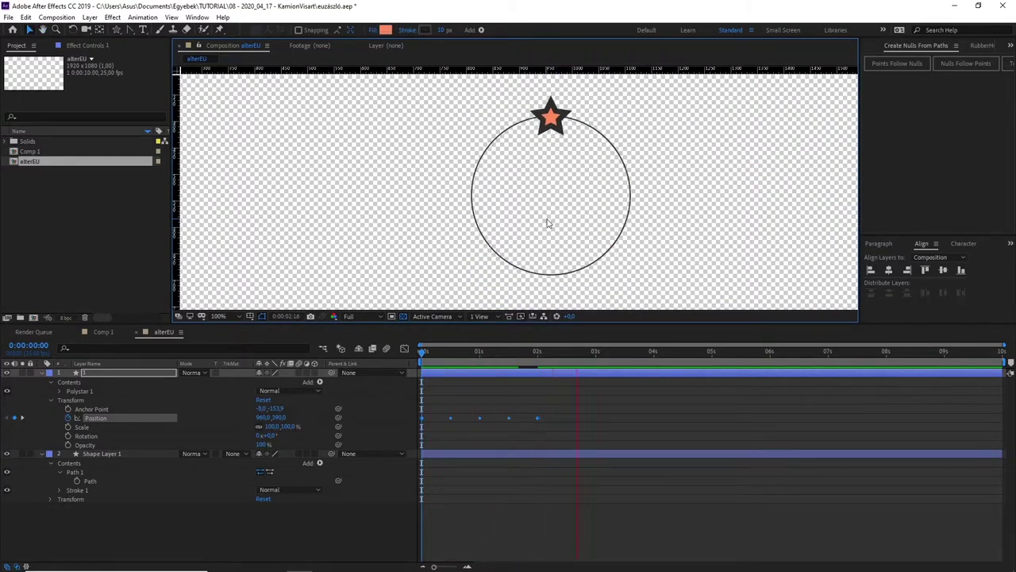
# Set the star's stroke to None so it is plain orange, and return the playhead to 0.
pyautogui.press('space')
pyautogui.click(407, 30)
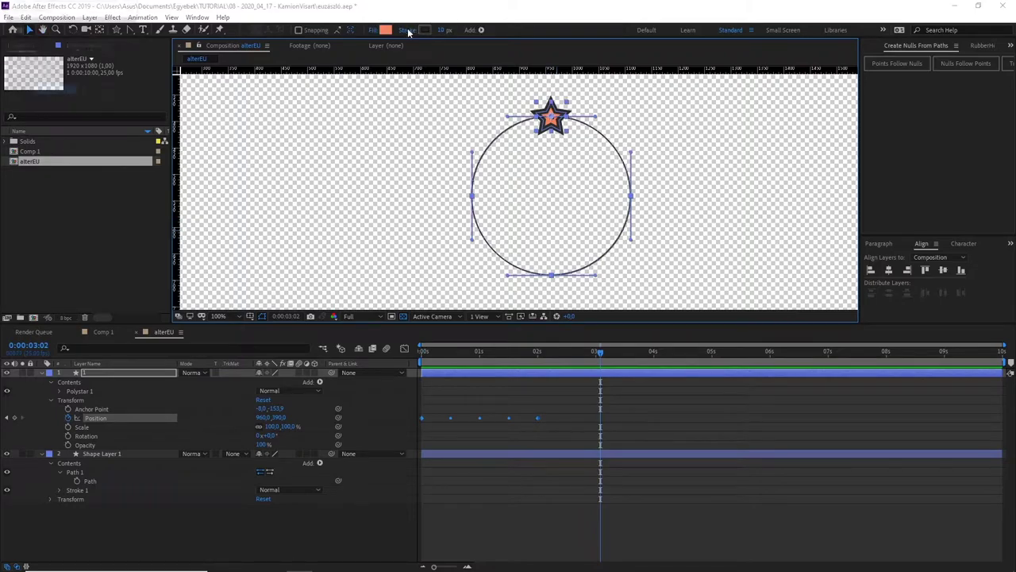
pyautogui.click(18, 30)
pyautogui.click(56, 92)
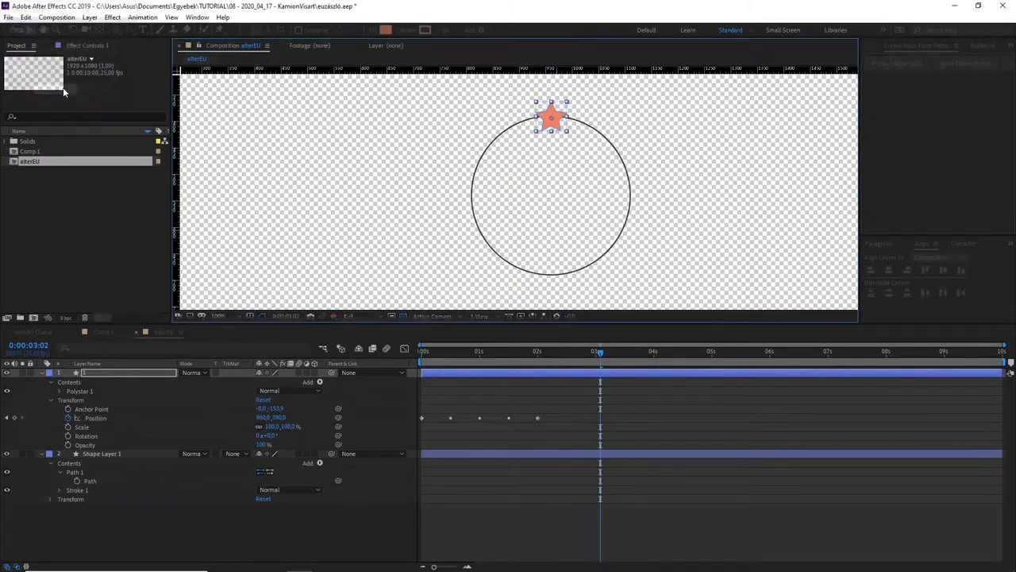
pyautogui.click(60, 392)
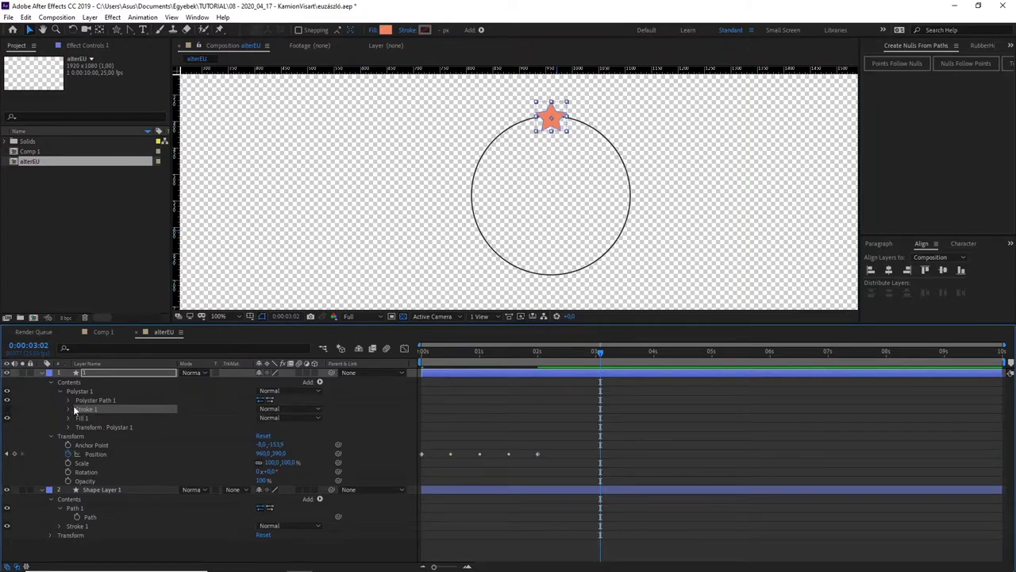
pyautogui.click(61, 391)
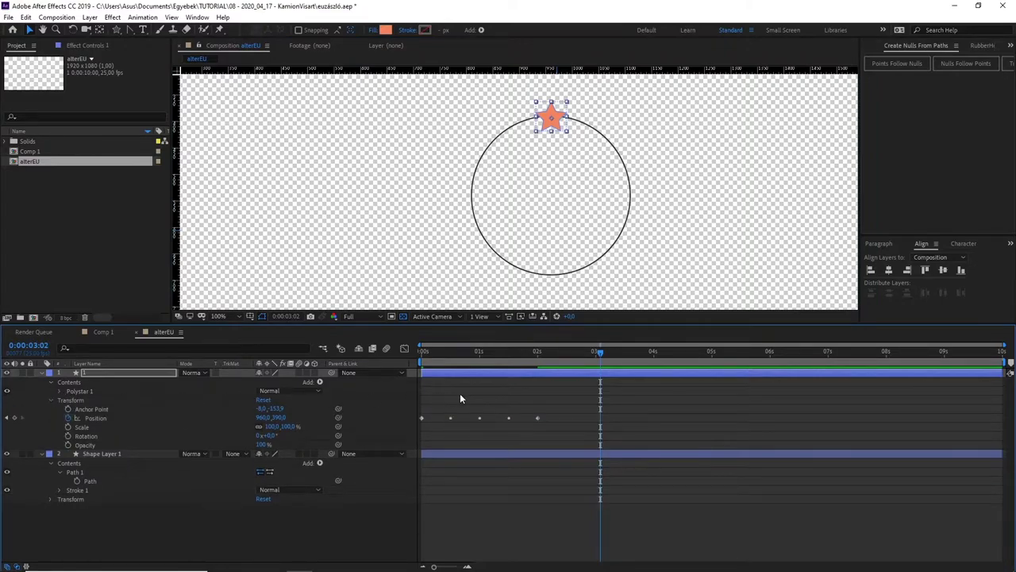
pyautogui.moveTo(599, 353)
pyautogui.mouseDown()
pyautogui.moveTo(412, 368)
pyautogui.moveTo(517, 365)
pyautogui.moveTo(543, 359)
pyautogui.moveTo(382, 362)
pyautogui.mouseUp()
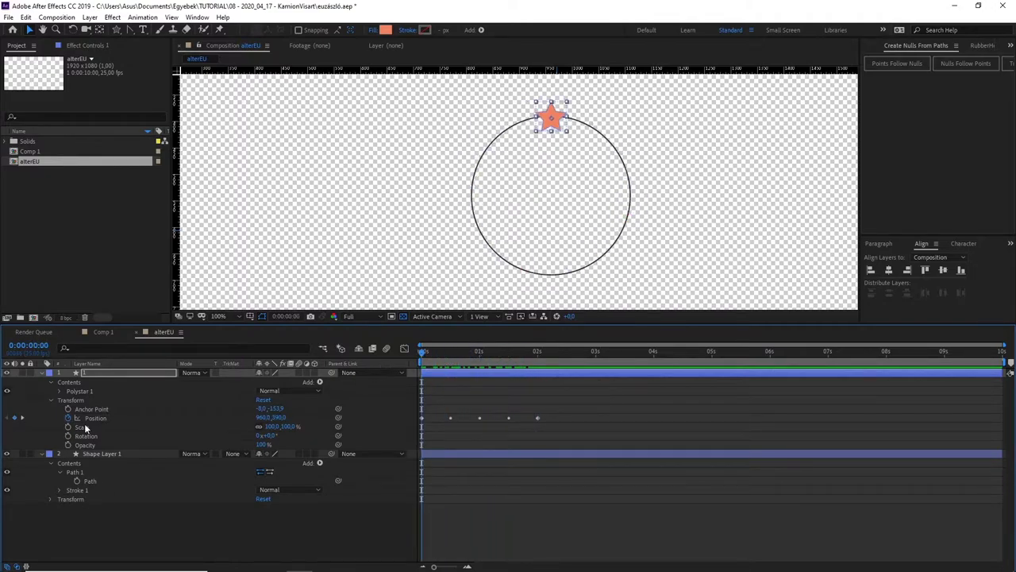
# Make the first star copies: duplicate star 1, remove each copy's Position animation, and advance along the path.
pyautogui.press('Return')
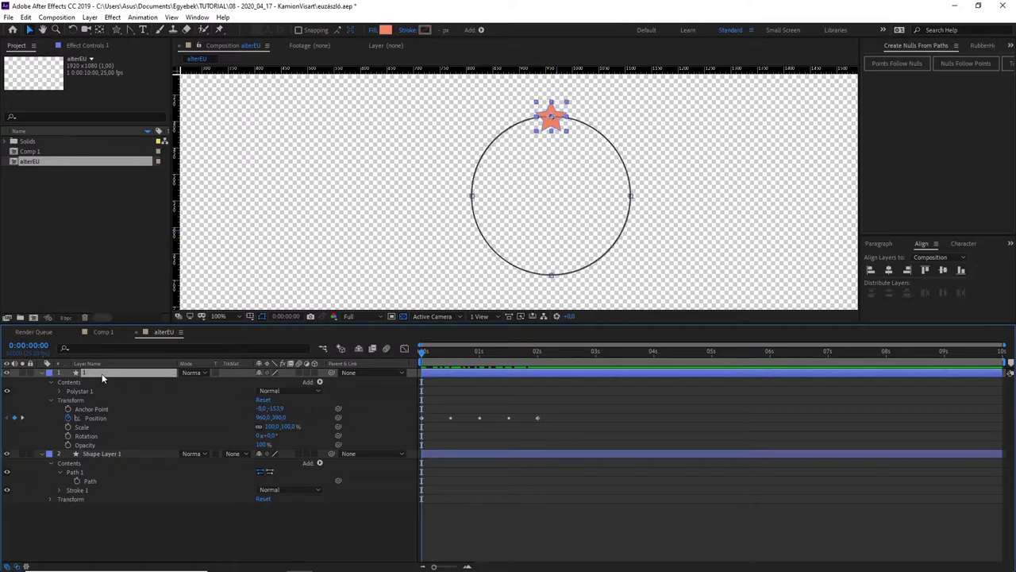
pyautogui.hotkey('ctrl', 'd')
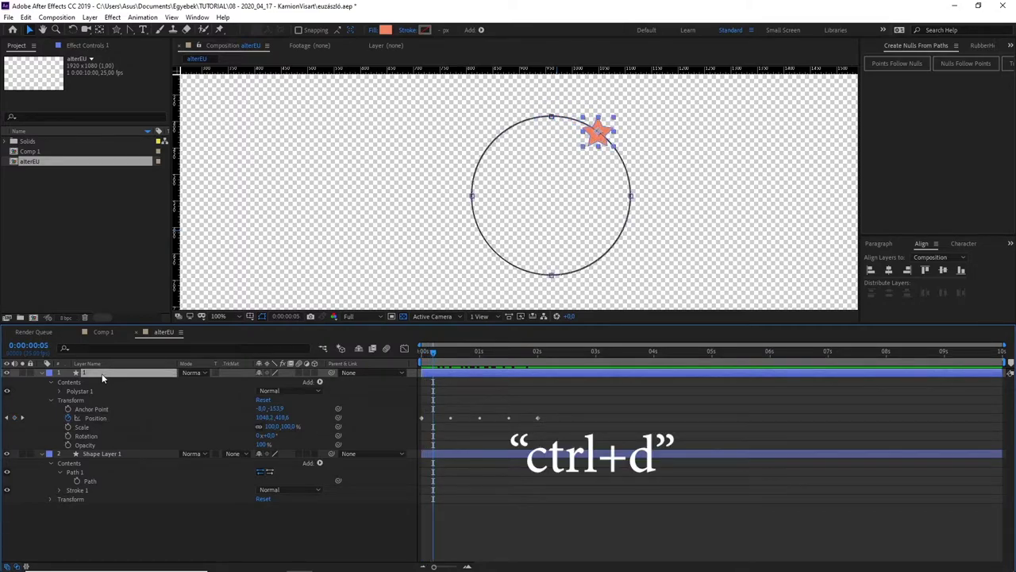
pyautogui.press('p')
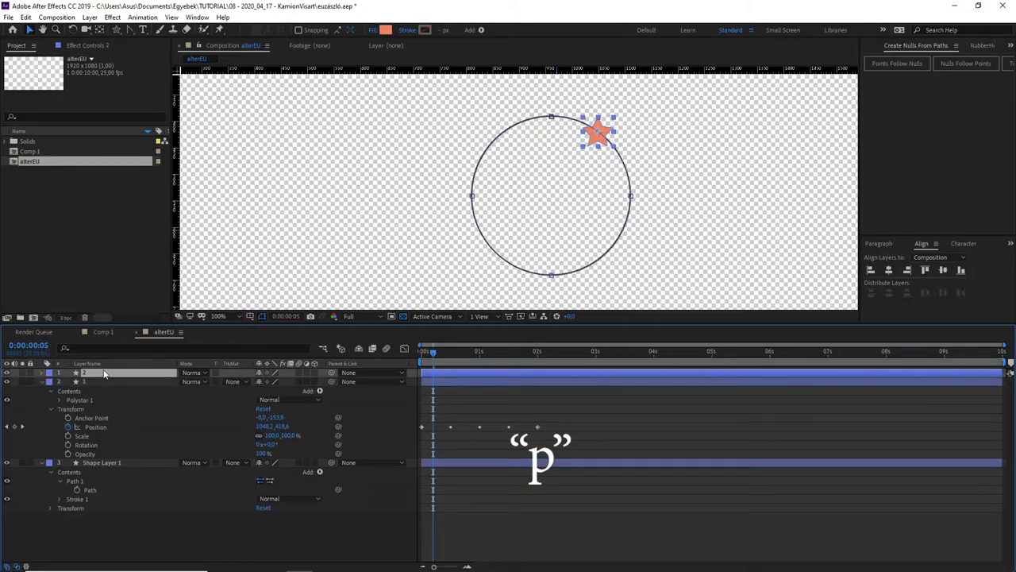
pyautogui.press('p')
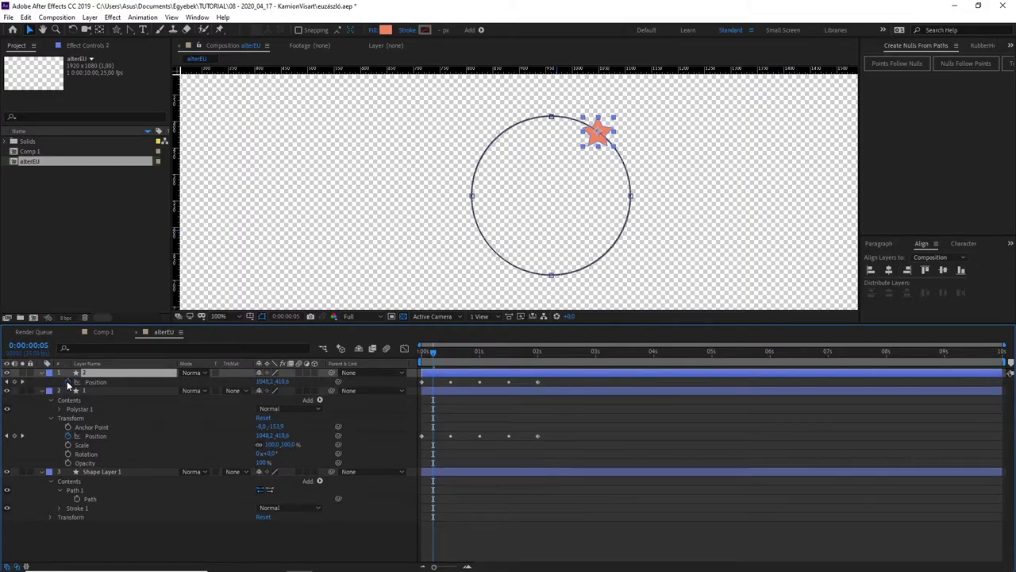
pyautogui.click(68, 382)
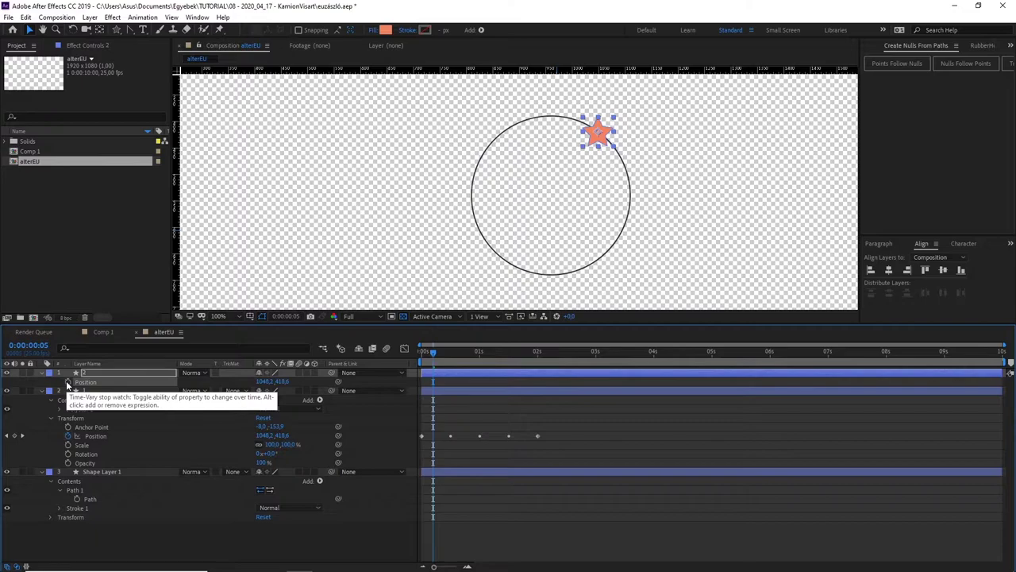
pyautogui.press('space')
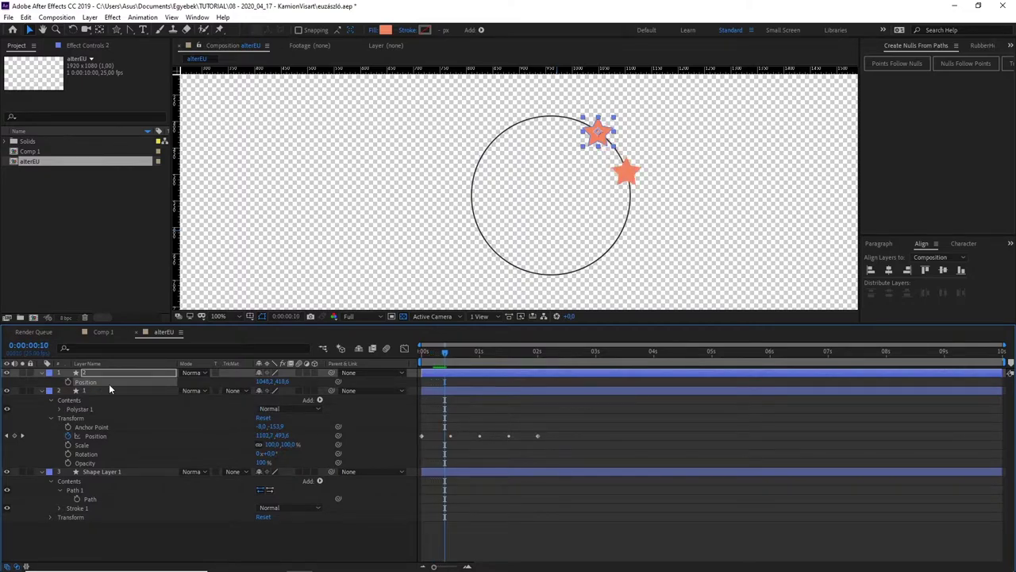
pyautogui.click(110, 389)
pyautogui.hotkey('ctrl', 'd')
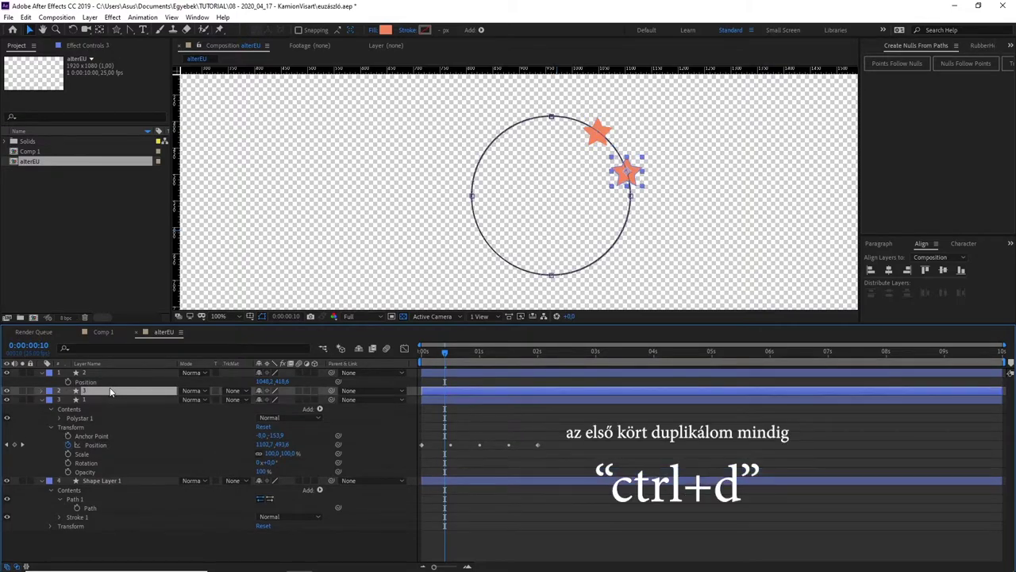
pyautogui.press('p')
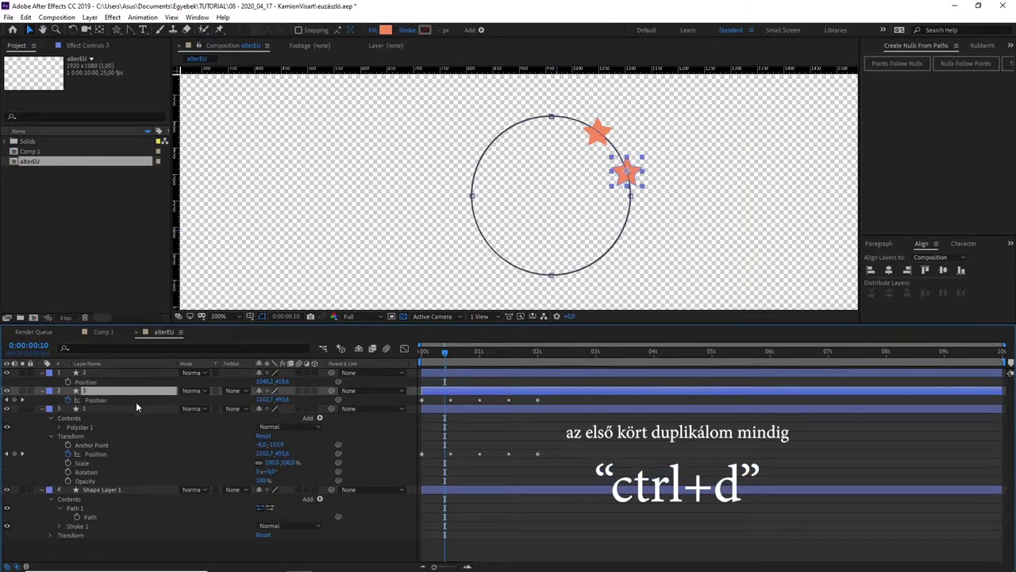
pyautogui.click(69, 399)
pyautogui.press('space')
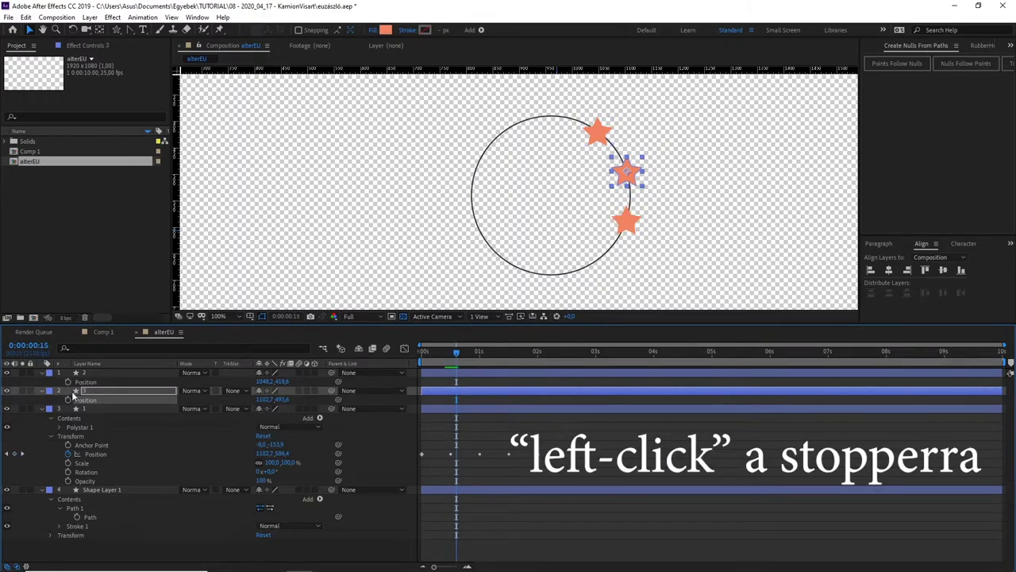
pyautogui.click(94, 410)
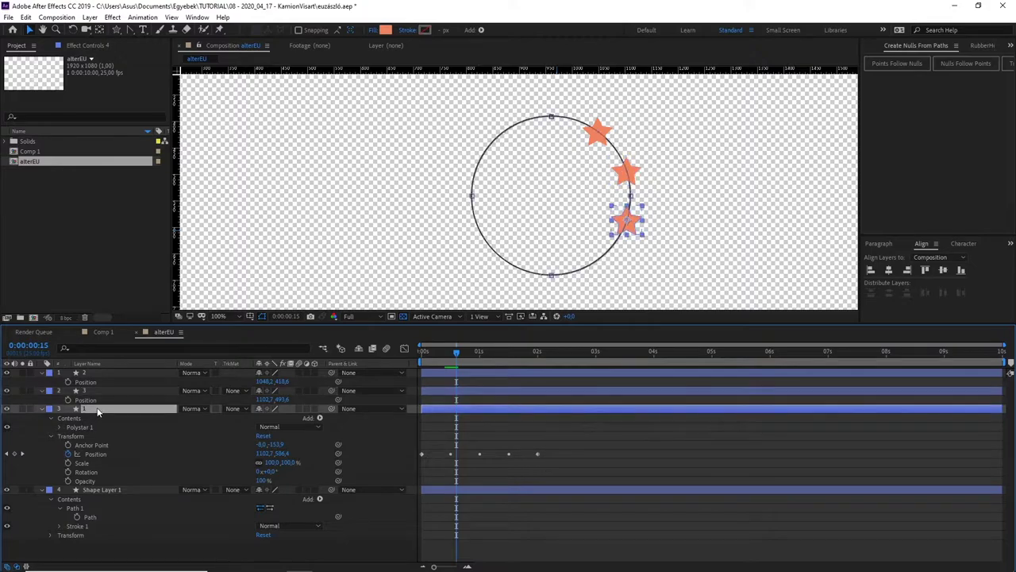
pyautogui.hotkey('ctrl', 'd')
pyautogui.click(94, 425)
pyautogui.press('pagedown')
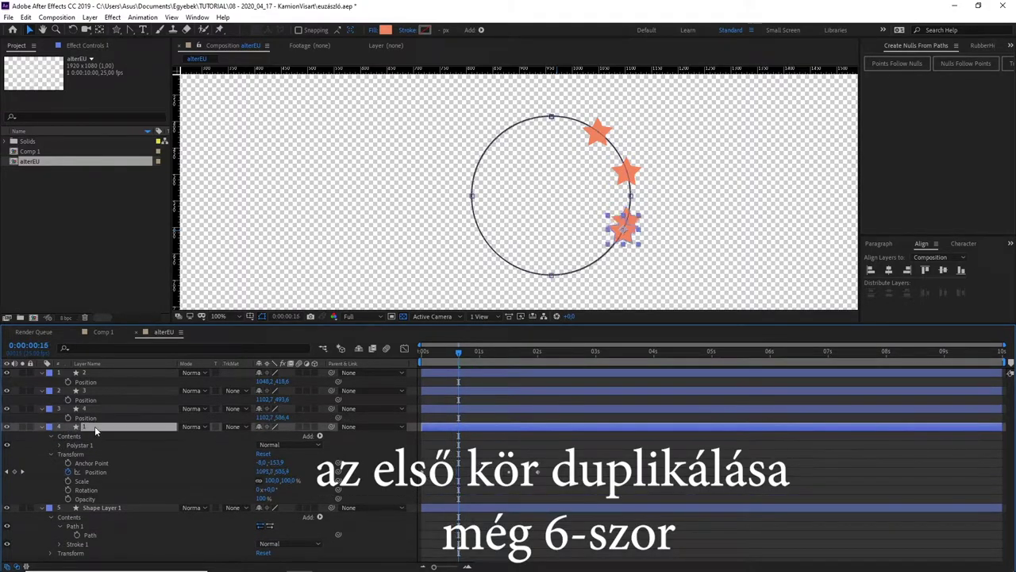
pyautogui.press('pagedown')
pyautogui.press('pagedown')
pyautogui.press('pagedown')
pyautogui.hotkey('ctrl', 'd')
pyautogui.press('p')
pyautogui.press('pagedown')
pyautogui.press('pagedown')
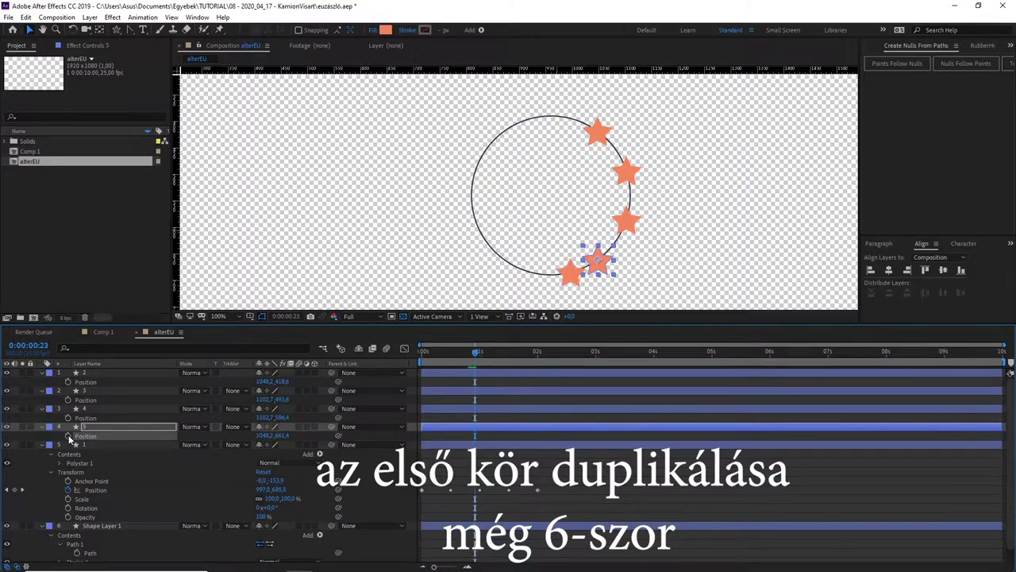
pyautogui.press('pagedown')
# Keep duplicating, freezing and advancing until ten star layers ring the circle.
pyautogui.click(93, 445)
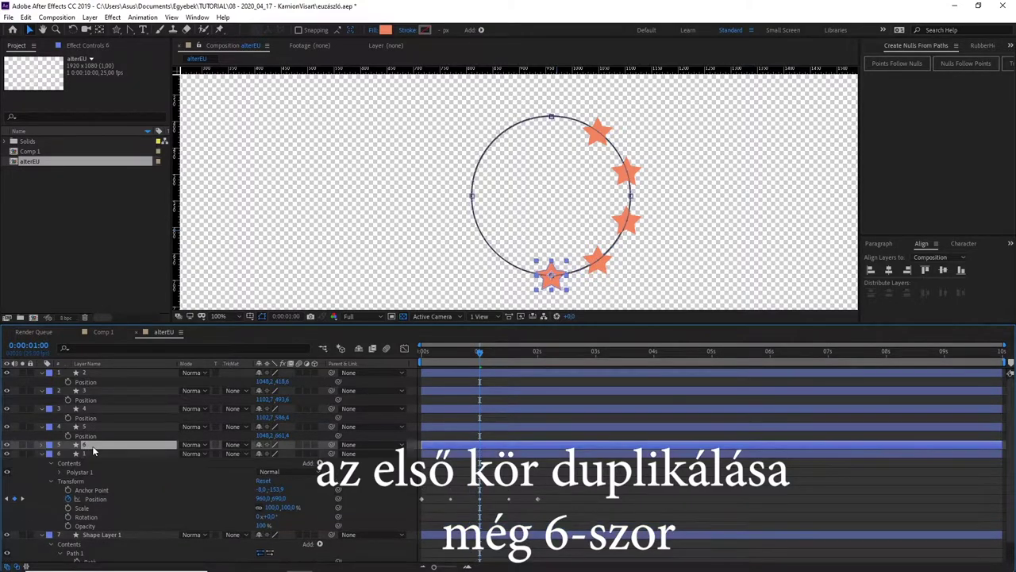
pyautogui.hotkey('ctrl', 'd')
pyautogui.press('p')
pyautogui.press('pagedown')
pyautogui.press('pagedown')
pyautogui.press('pagedown')
pyautogui.press('pagedown')
pyautogui.press('pagedown')
pyautogui.click(79, 462)
pyautogui.hotkey('ctrl', 'd')
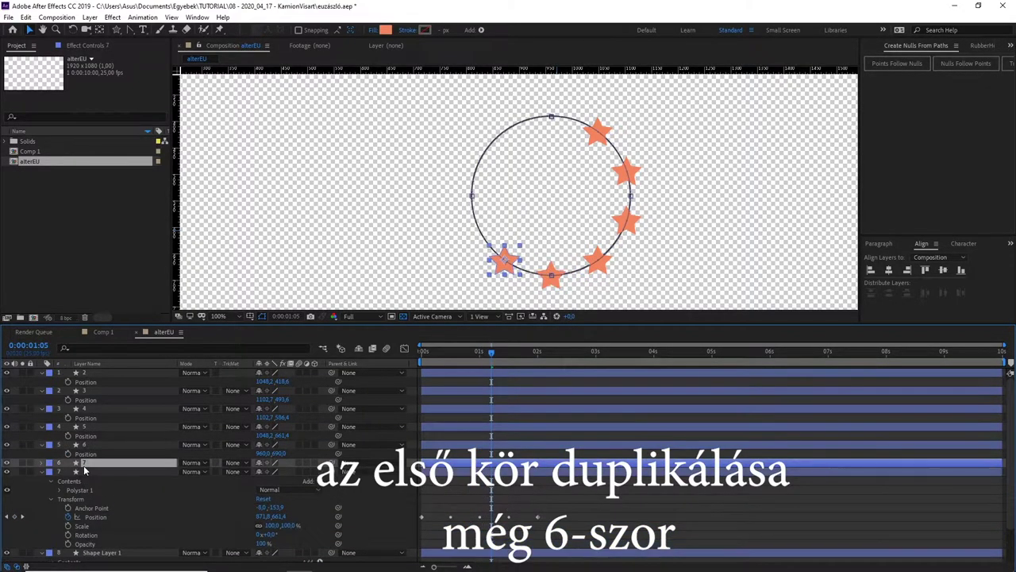
pyautogui.press('p')
pyautogui.press('pagedown')
pyautogui.press('pagedown')
pyautogui.press('pagedown')
pyautogui.click(86, 482)
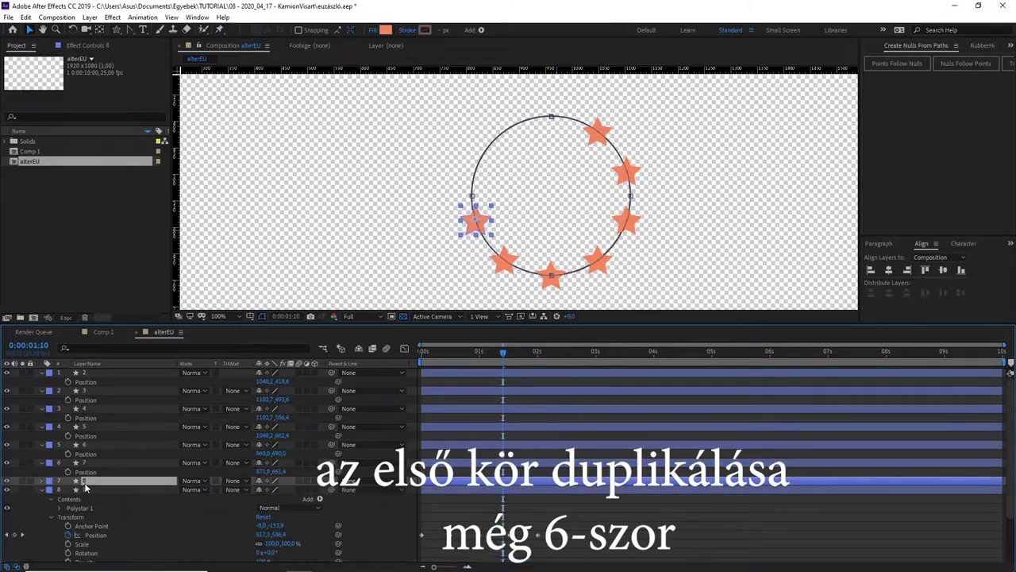
pyautogui.hotkey('ctrl', 'd')
pyautogui.press('p')
pyautogui.press('pagedown')
pyautogui.press('pagedown')
pyautogui.press('pagedown')
pyautogui.press('pagedown')
pyautogui.press('pagedown')
pyautogui.click(84, 498)
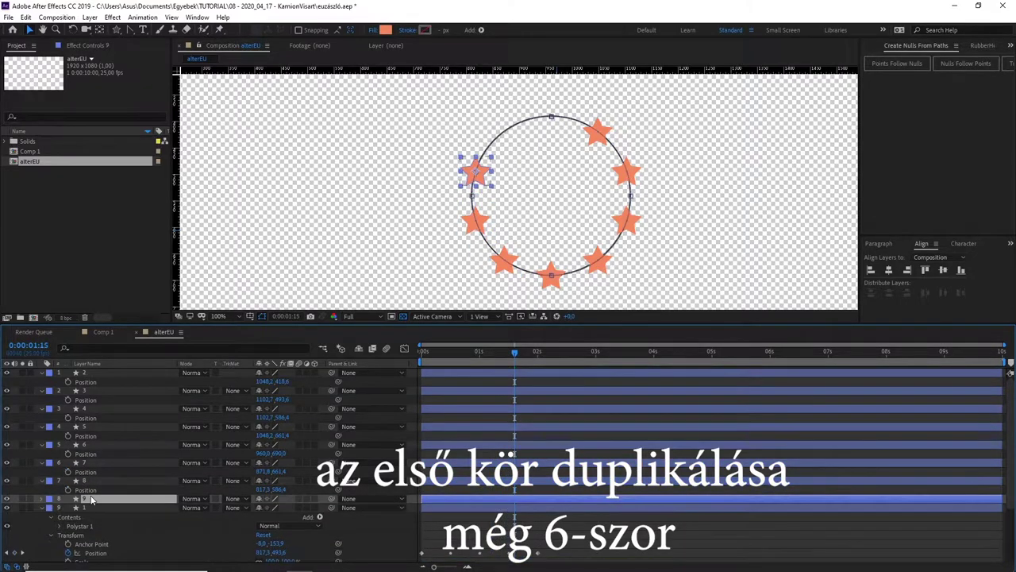
pyautogui.hotkey('ctrl', 'd')
pyautogui.press('p')
pyautogui.press('pagedown')
pyautogui.press('pagedown')
pyautogui.press('pagedown')
pyautogui.press('pagedown')
pyautogui.press('pagedown')
pyautogui.click(68, 515)
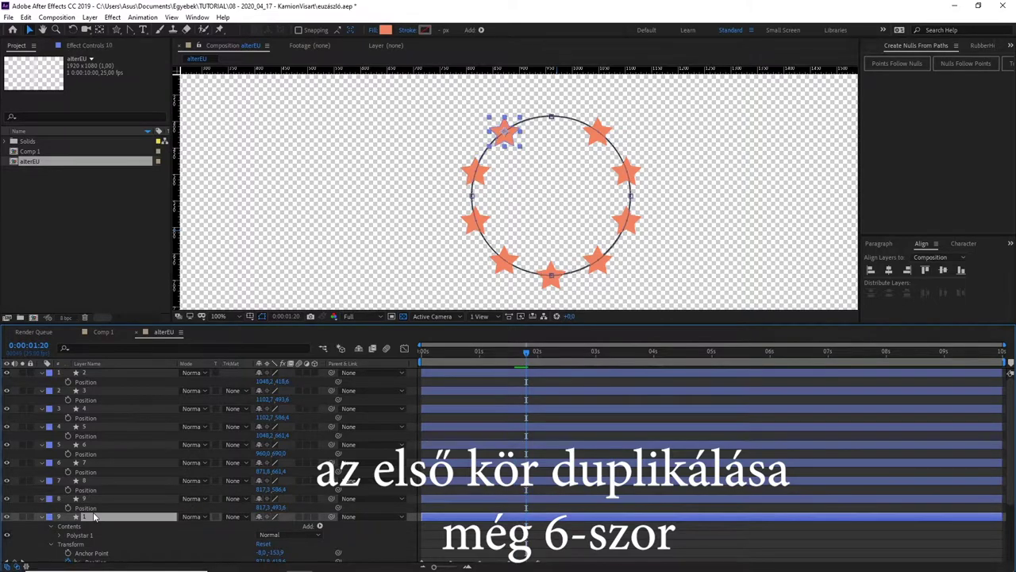
pyautogui.hotkey('ctrl', 'd')
pyautogui.press('p')
pyautogui.press('pagedown')
pyautogui.press('pagedown')
pyautogui.press('pagedown')
pyautogui.press('pagedown')
pyautogui.press('pagedown')
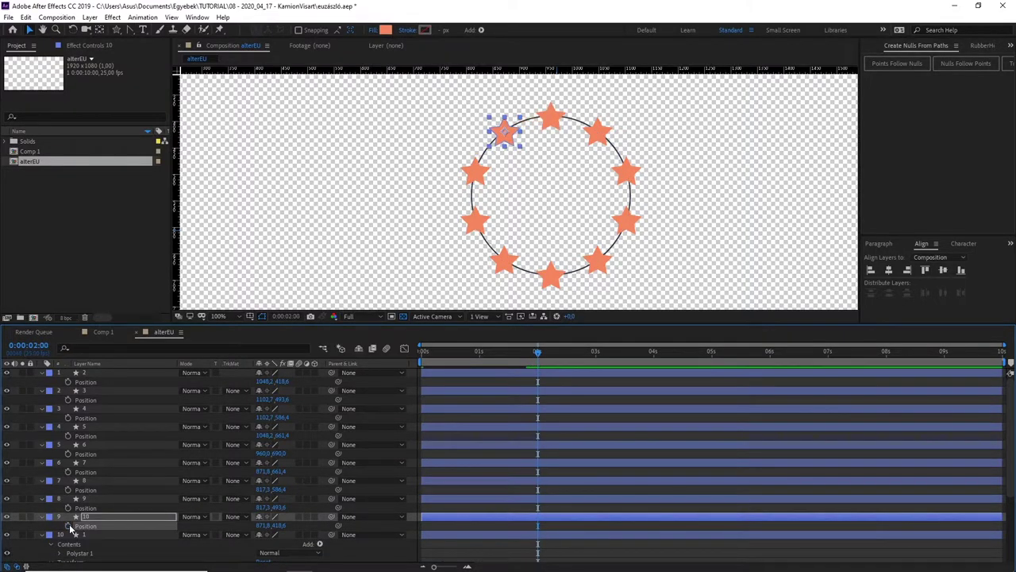
# Delete the guide circle layer and show lead star 1's keyframes at time 0.
pyautogui.click(750, 276)
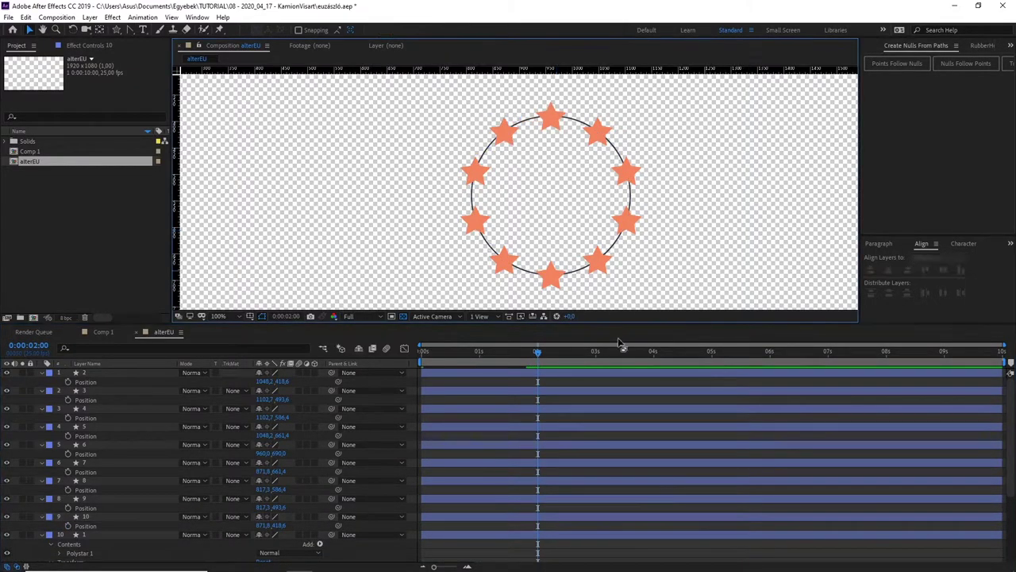
pyautogui.scroll(-3, 89, 502)
pyautogui.click(87, 512)
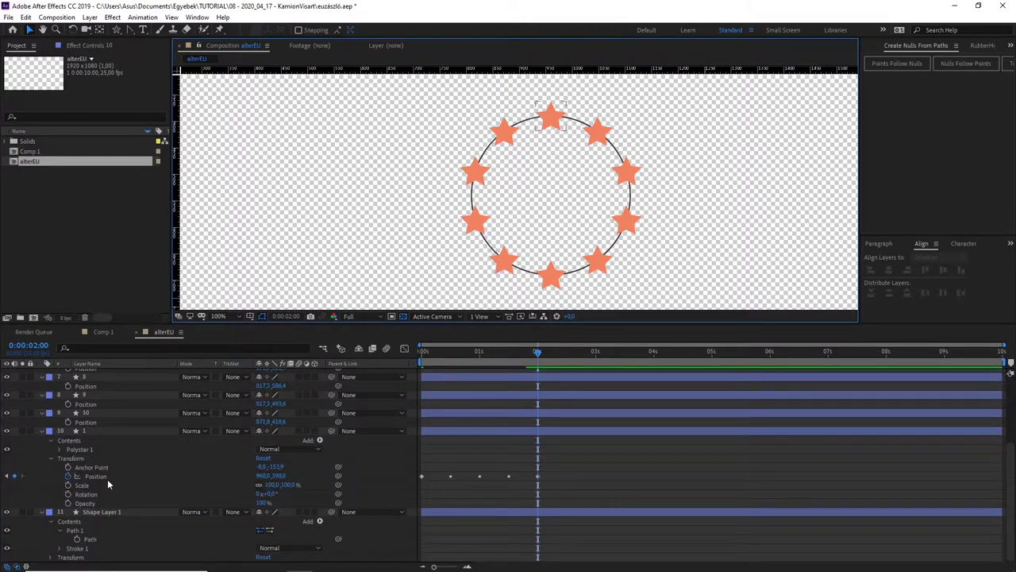
pyautogui.click(42, 514)
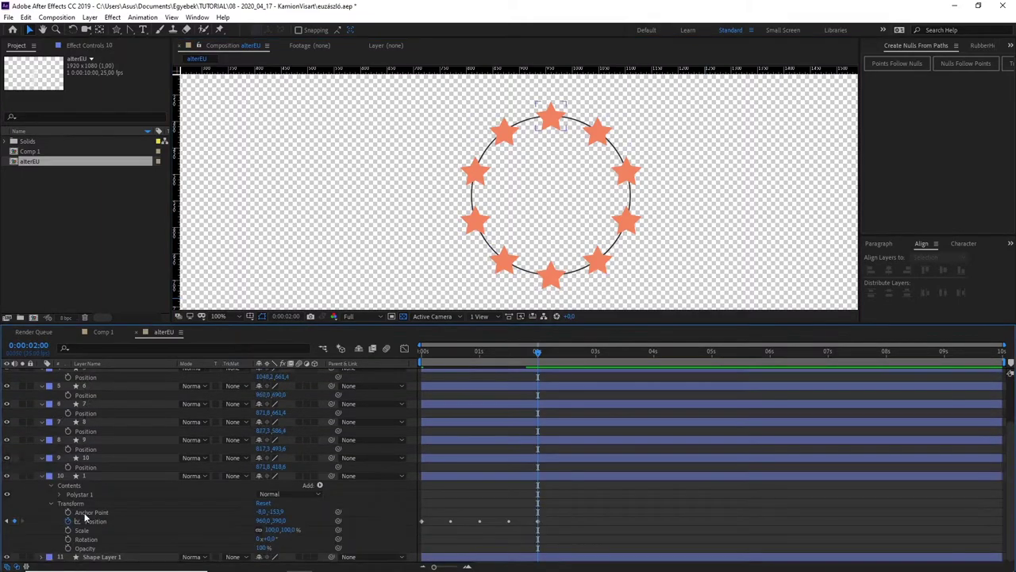
pyautogui.click(105, 557)
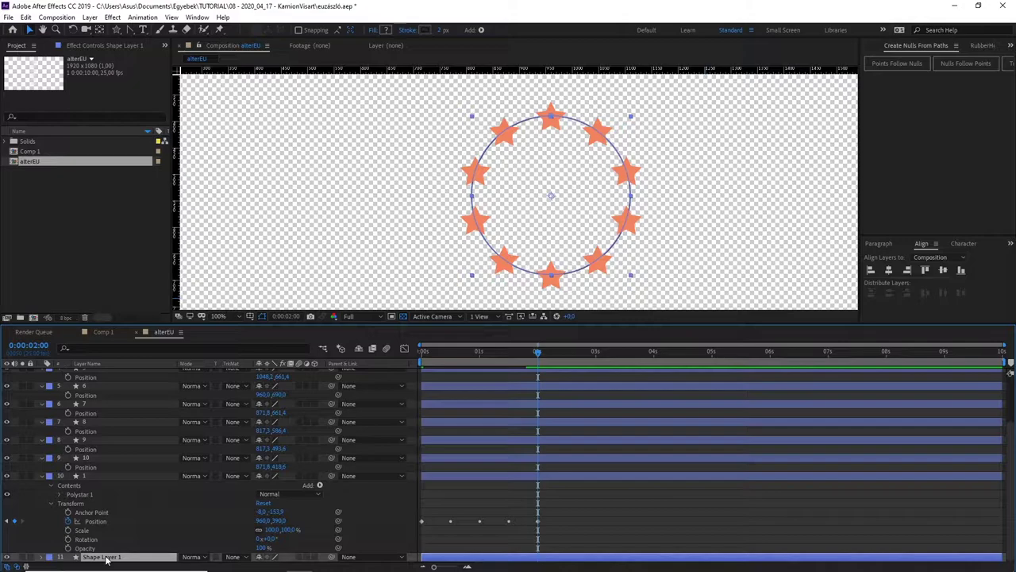
pyautogui.press('Delete')
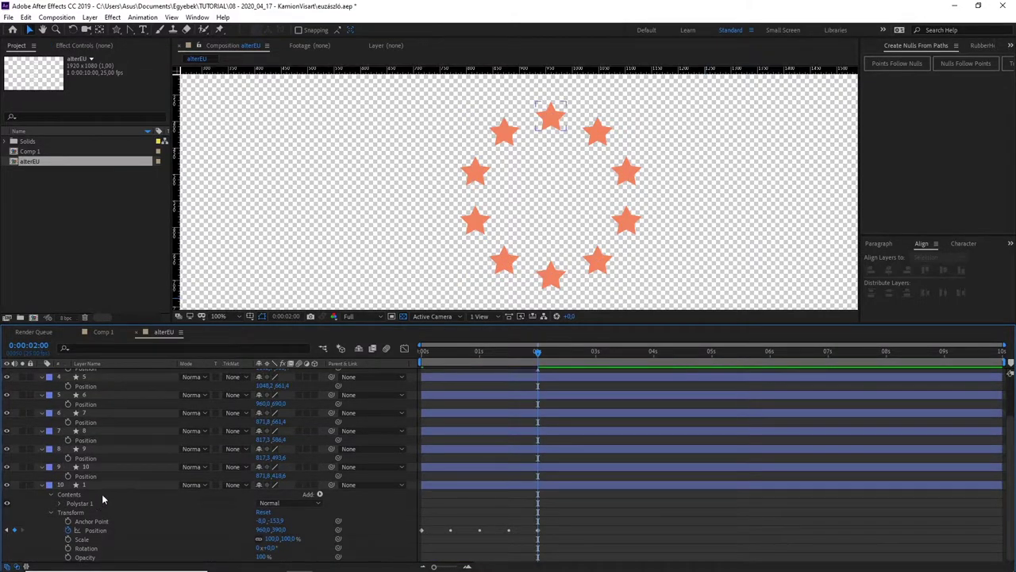
pyautogui.scroll(1, 103, 497)
pyautogui.click(100, 514)
pyautogui.press('u')
pyautogui.press('Home')
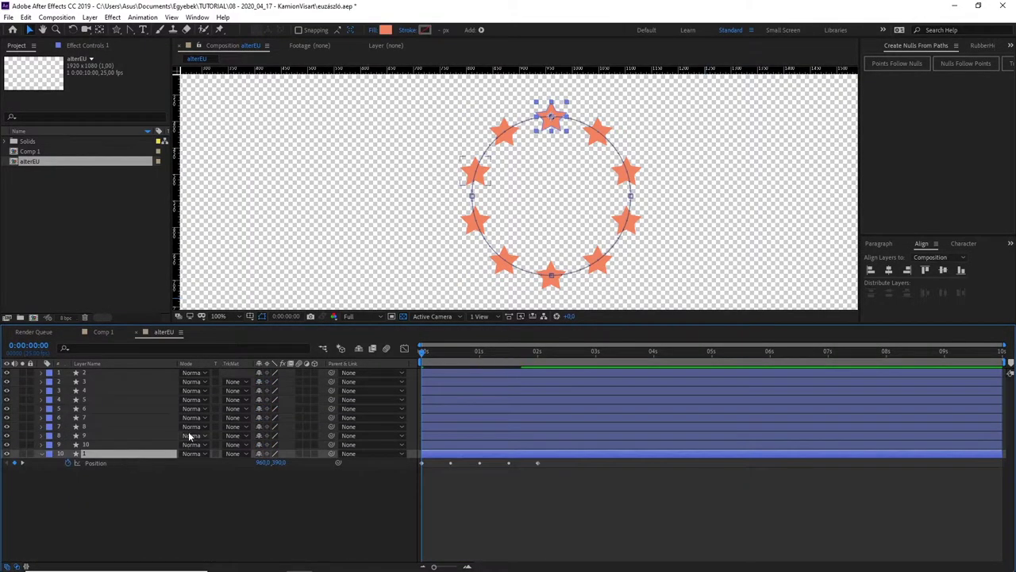
# Parent each star layer to the one below it, chaining down to star 1, then scrub to check.
pyautogui.moveTo(332, 447); pyautogui.dragTo(153, 455)
pyautogui.moveTo(332, 435); pyautogui.dragTo(150, 444)
pyautogui.moveTo(332, 426)
pyautogui.mouseDown()
pyautogui.moveTo(158, 435)
pyautogui.moveTo(168, 427)
pyautogui.mouseUp()
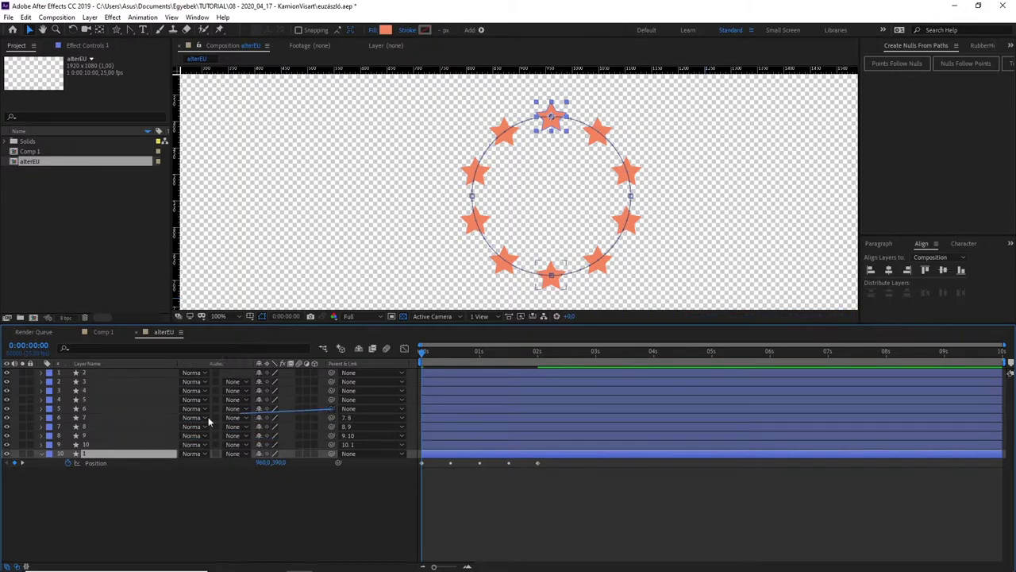
pyautogui.moveTo(332, 408); pyautogui.dragTo(159, 418)
pyautogui.moveTo(332, 400); pyautogui.dragTo(103, 409)
pyautogui.click(368, 391)
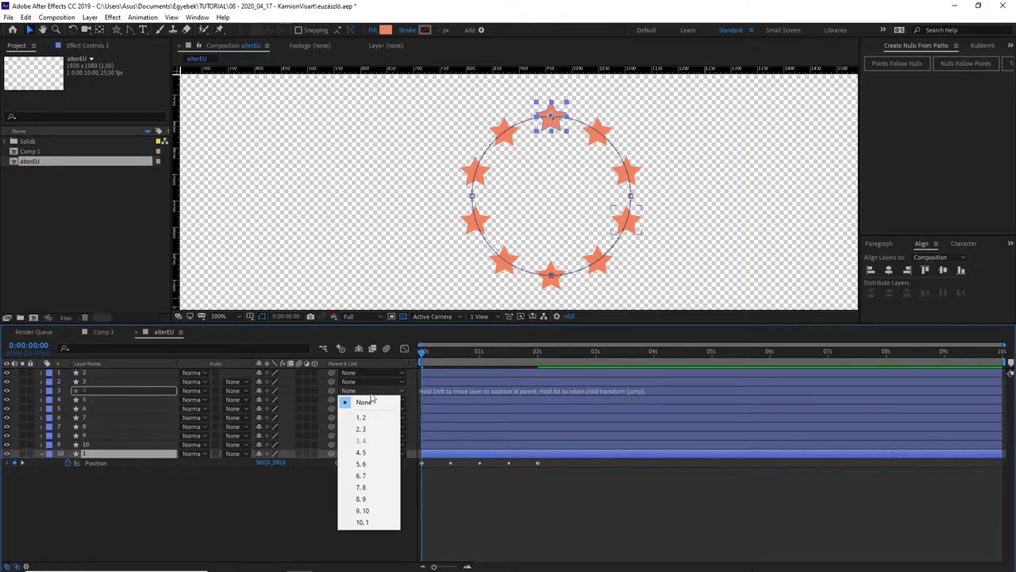
pyautogui.click(361, 451)
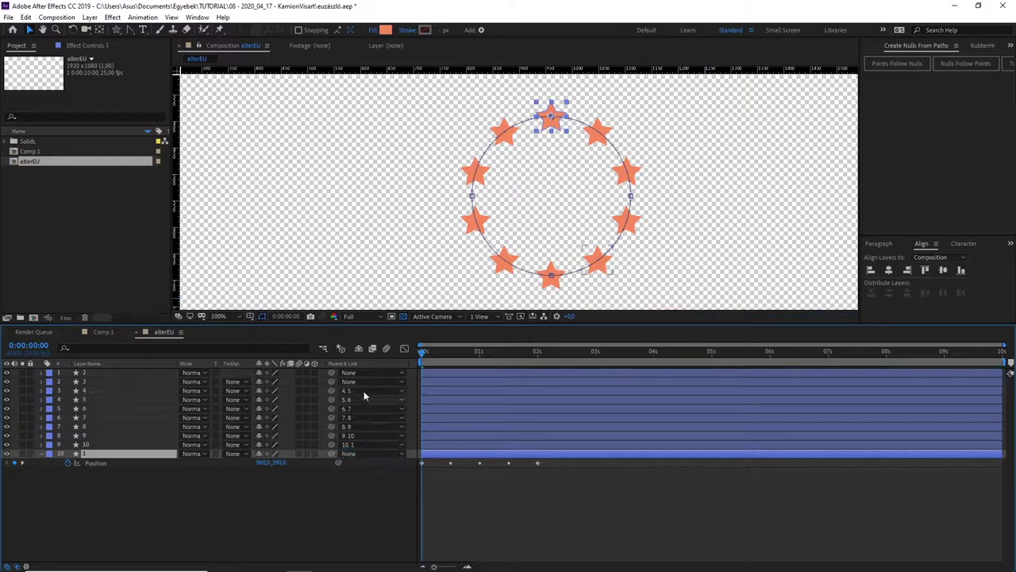
pyautogui.click(366, 373)
pyautogui.click(361, 409)
pyautogui.click(340, 502)
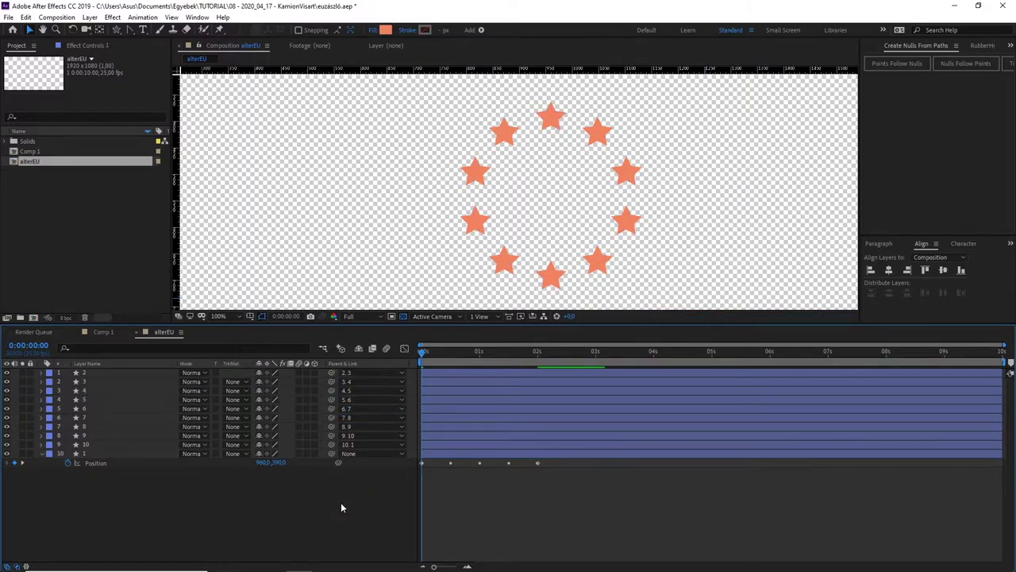
pyautogui.moveTo(422, 354)
pyautogui.mouseDown()
pyautogui.moveTo(556, 353)
pyautogui.moveTo(405, 350)
pyautogui.mouseUp()
pyautogui.scroll(-2, 538, 263)
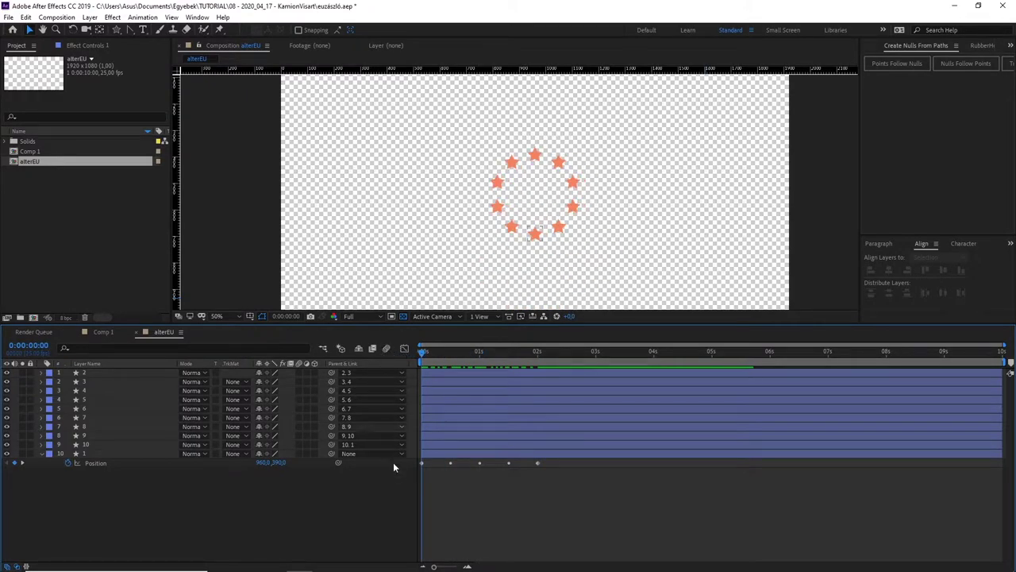
# Set lead star 1 to Auto-Orient Along Path and preview the animation.
pyautogui.click(89, 454)
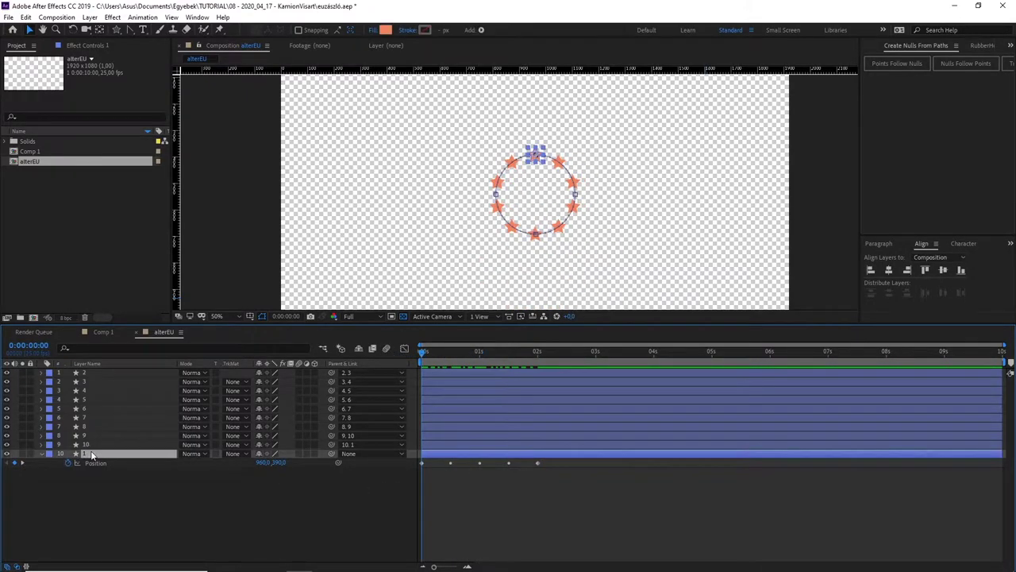
pyautogui.rightClick(91, 454)
pyautogui.moveTo(159, 207)
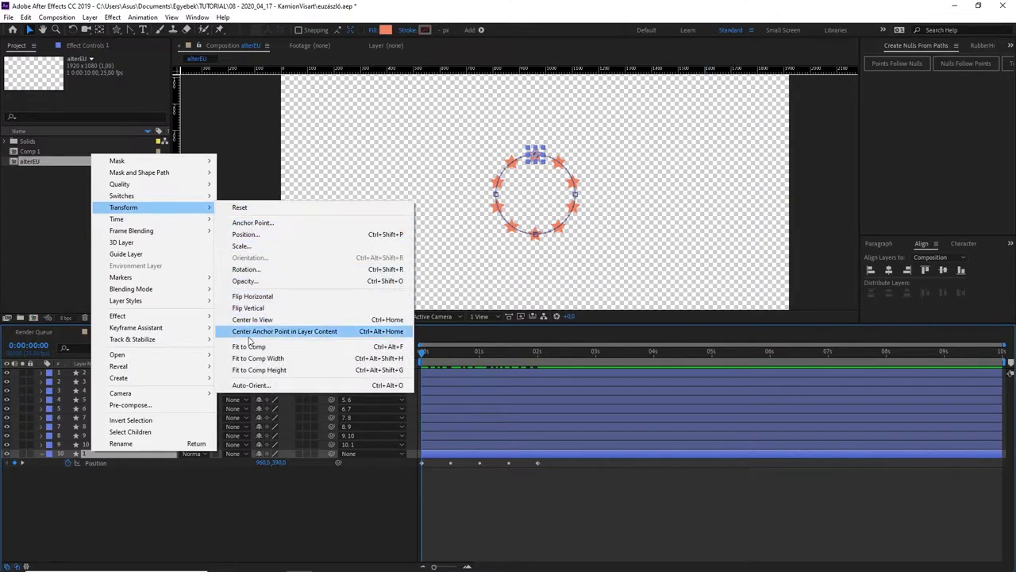
pyautogui.click(250, 385)
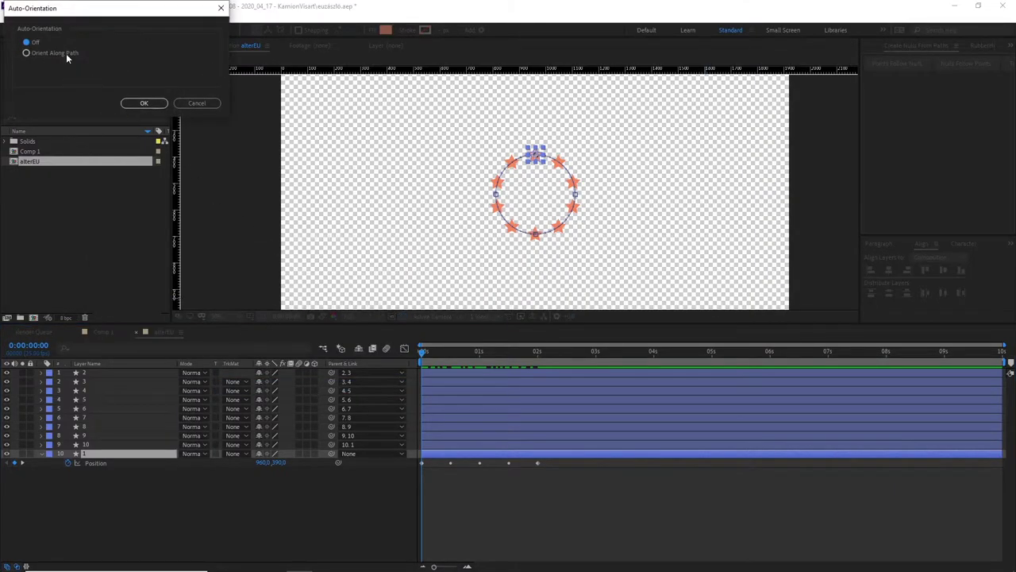
pyautogui.click(67, 53)
pyautogui.click(137, 103)
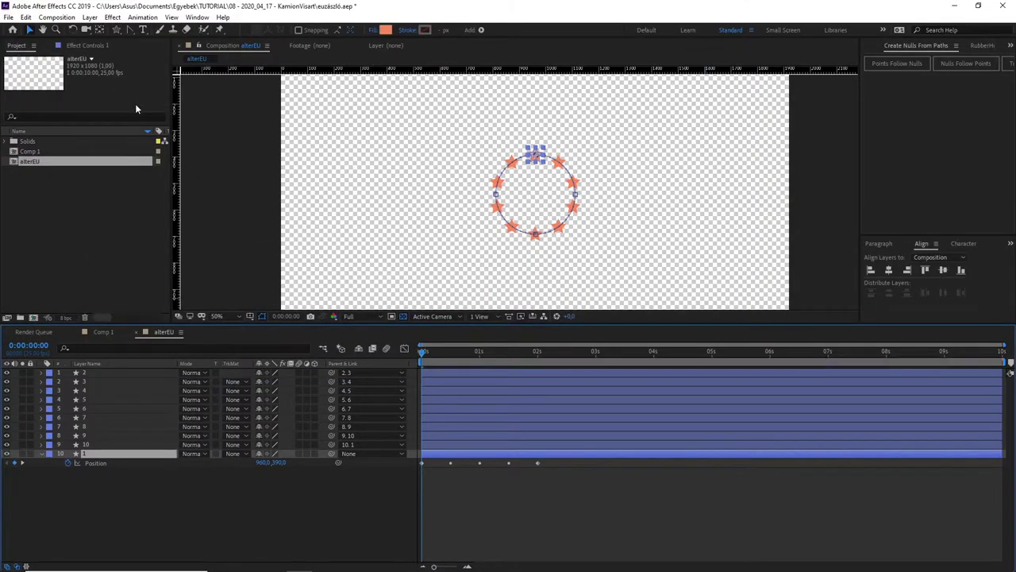
pyautogui.press('space')
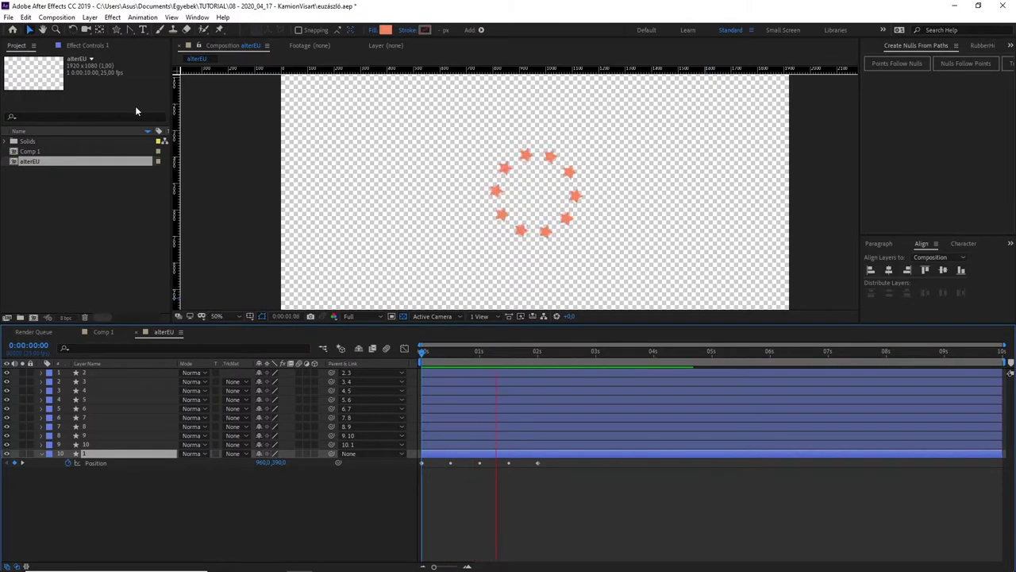
pyautogui.press('space')
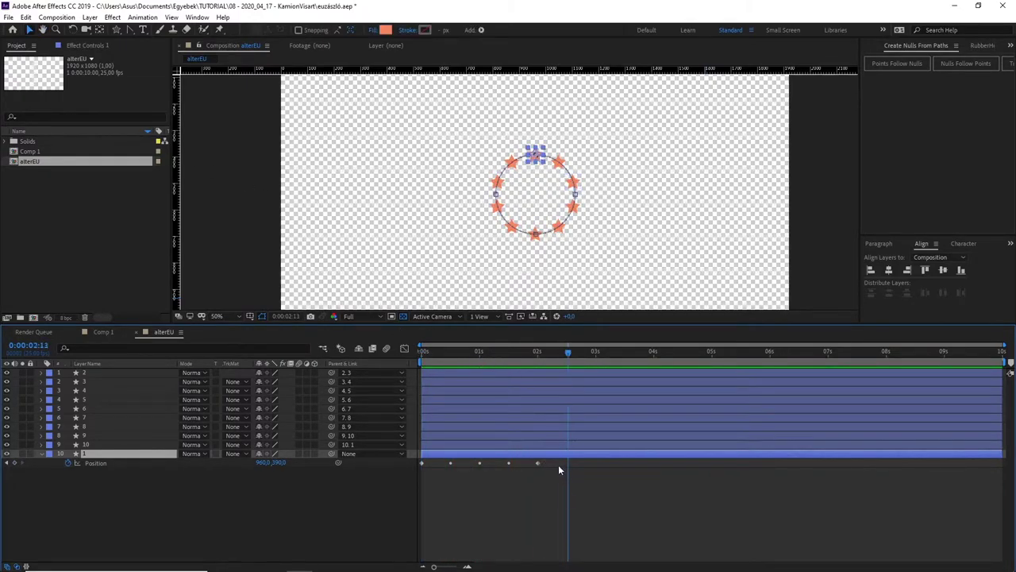
# Shift star 1's Position keyframes so the circle motion runs from 3 to 5 seconds.
pyautogui.moveTo(559, 470); pyautogui.dragTo(420, 476)
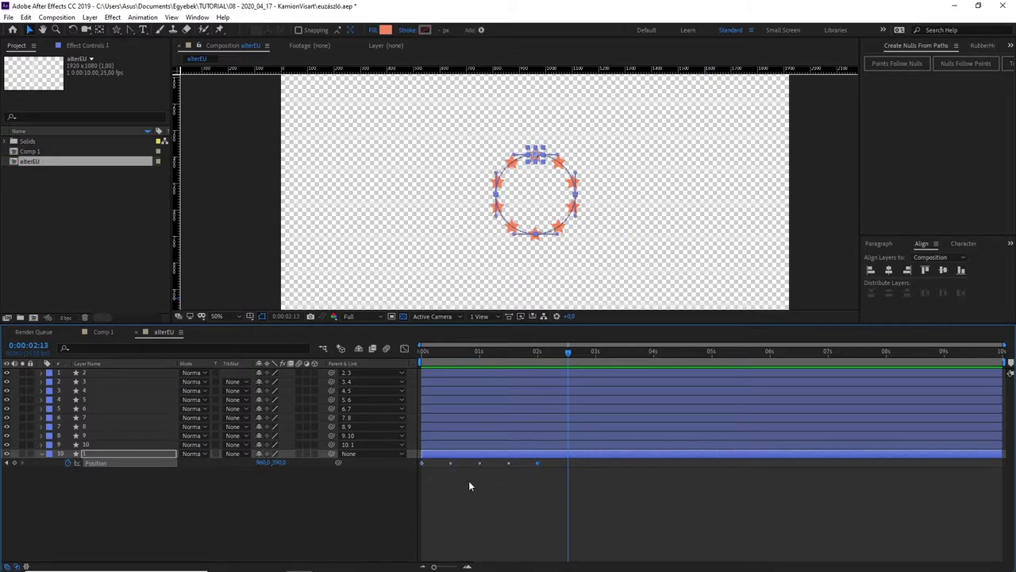
pyautogui.click(712, 351)
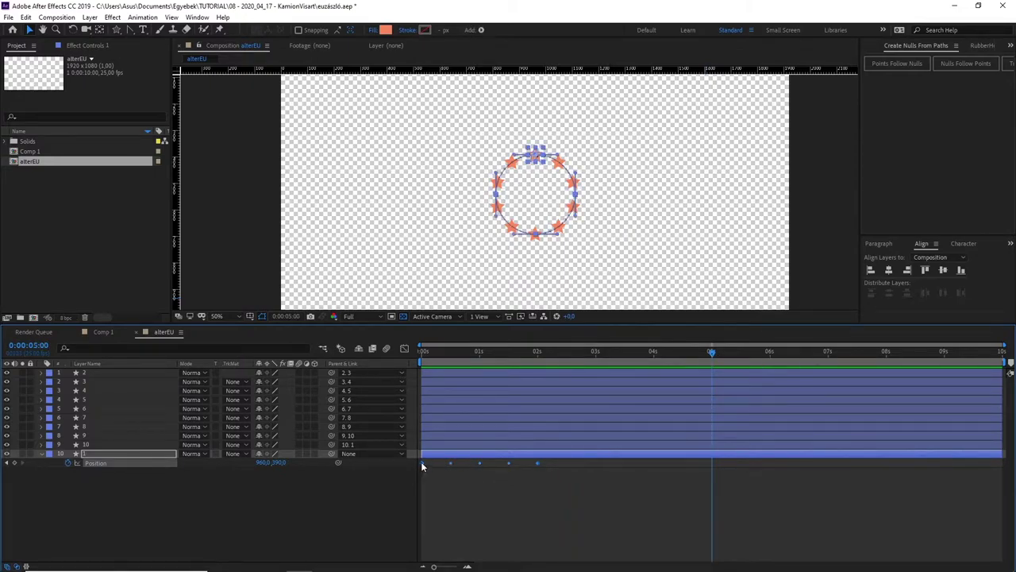
pyautogui.moveTo(421, 465)
pyautogui.mouseDown()
pyautogui.moveTo(531, 474)
pyautogui.moveTo(596, 466)
pyautogui.mouseUp()
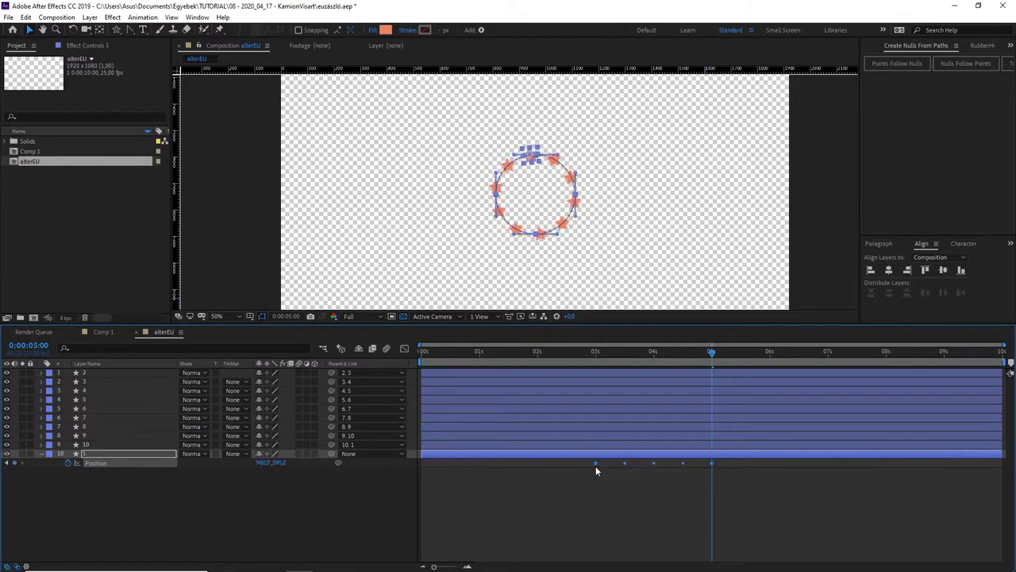
pyautogui.moveTo(712, 350); pyautogui.dragTo(577, 356)
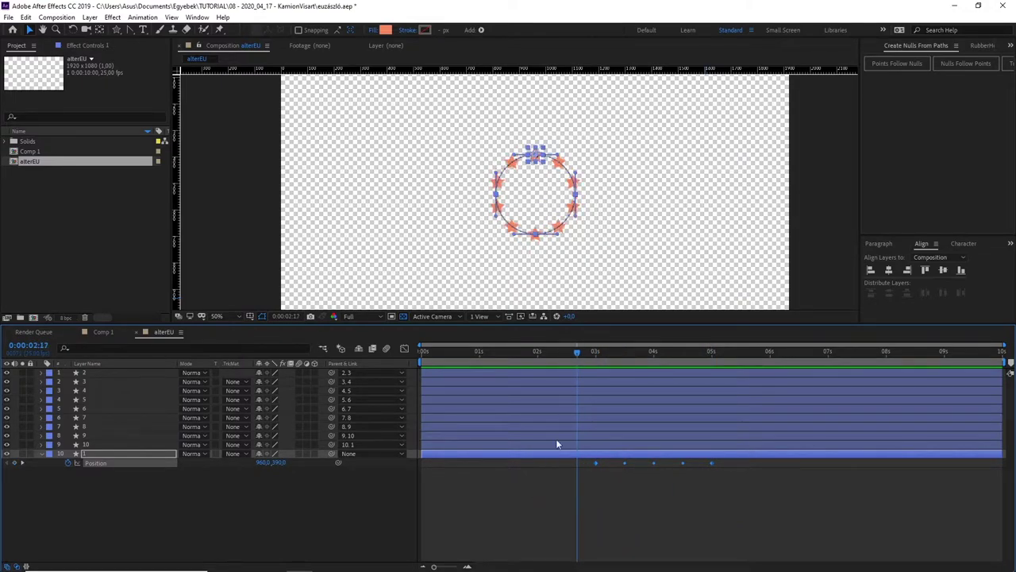
pyautogui.moveTo(582, 354); pyautogui.dragTo(479, 354)
pyautogui.click(521, 501)
# Select the nine other star layers and set Position keyframes at 3 seconds and about 4 seconds.
pyautogui.press('k')
pyautogui.press('p')
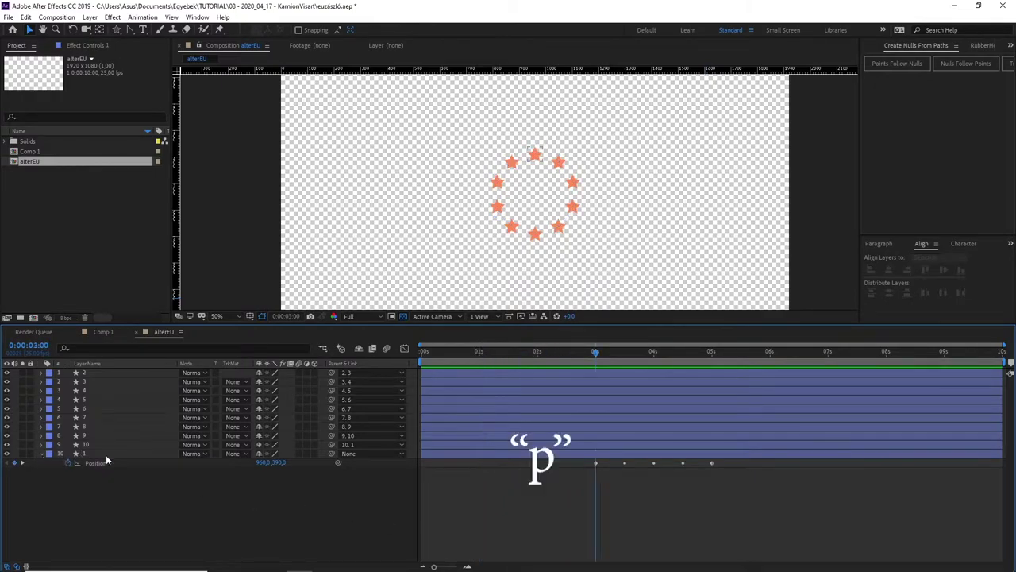
pyautogui.click(97, 444)
pyautogui.keyDown('shift'); pyautogui.click(85, 374); pyautogui.keyUp('shift')
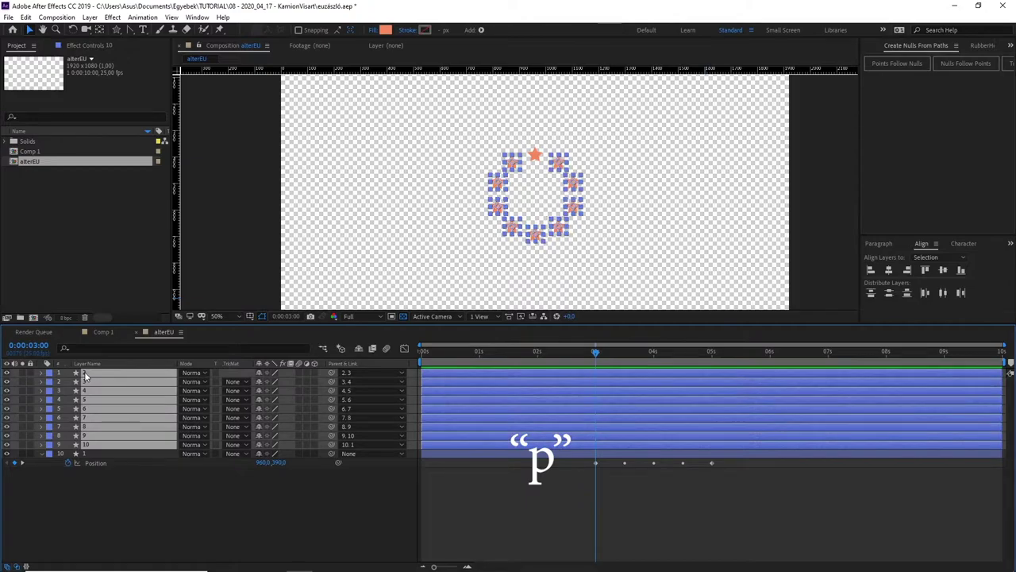
pyautogui.press('p')
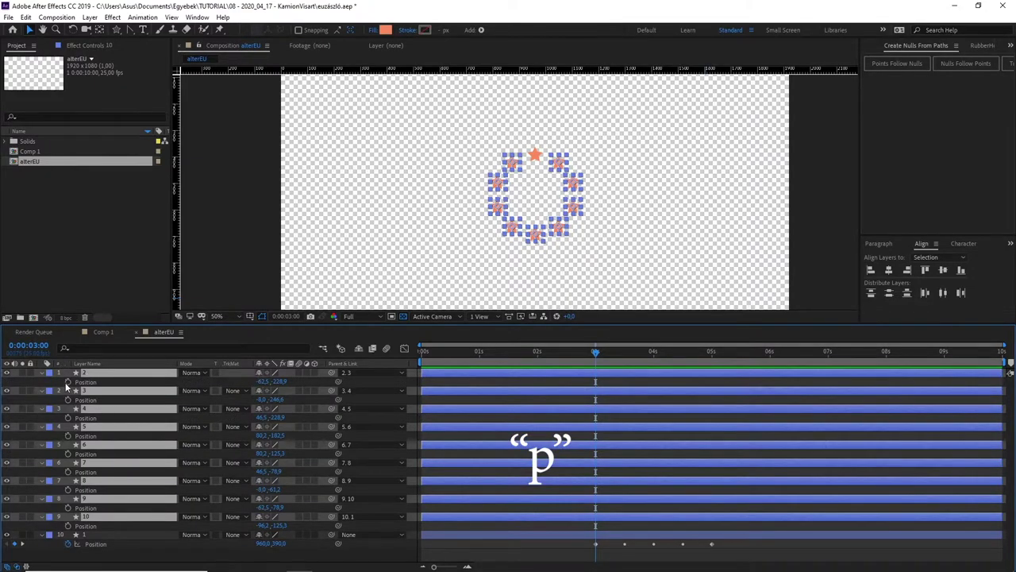
pyautogui.click(67, 382)
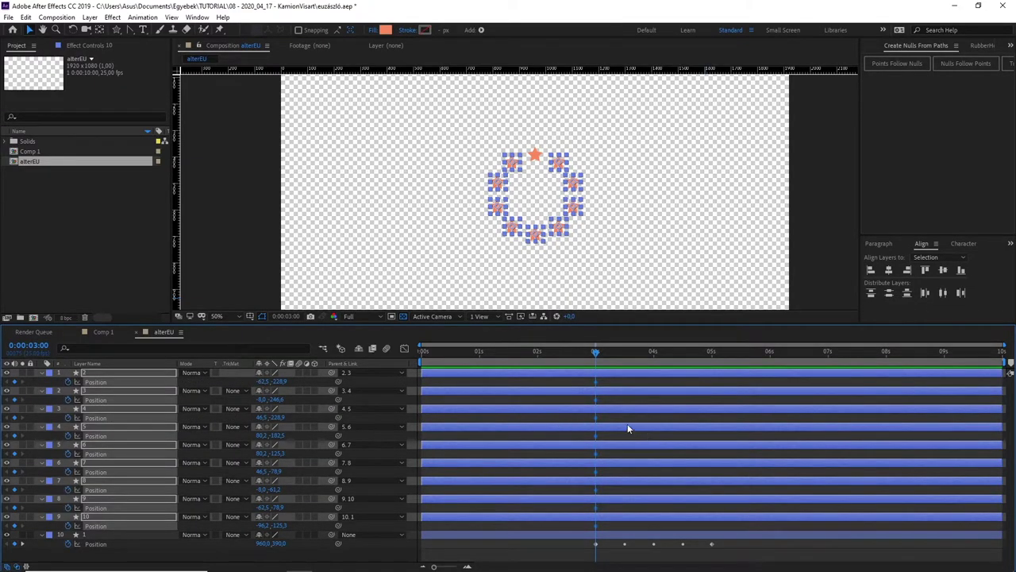
pyautogui.moveTo(596, 387)
pyautogui.mouseDown()
pyautogui.moveTo(711, 395)
pyautogui.moveTo(656, 394)
pyautogui.mouseUp()
# Zoom the view out and try moving the lead star up-left, then undo the move.
pyautogui.press(',')
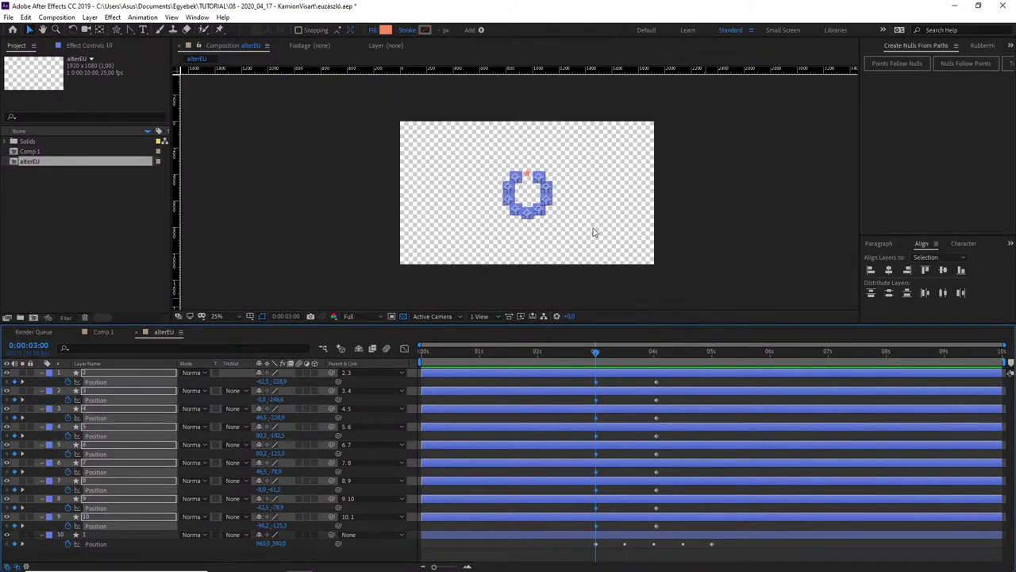
pyautogui.press('.')
pyautogui.click(680, 201)
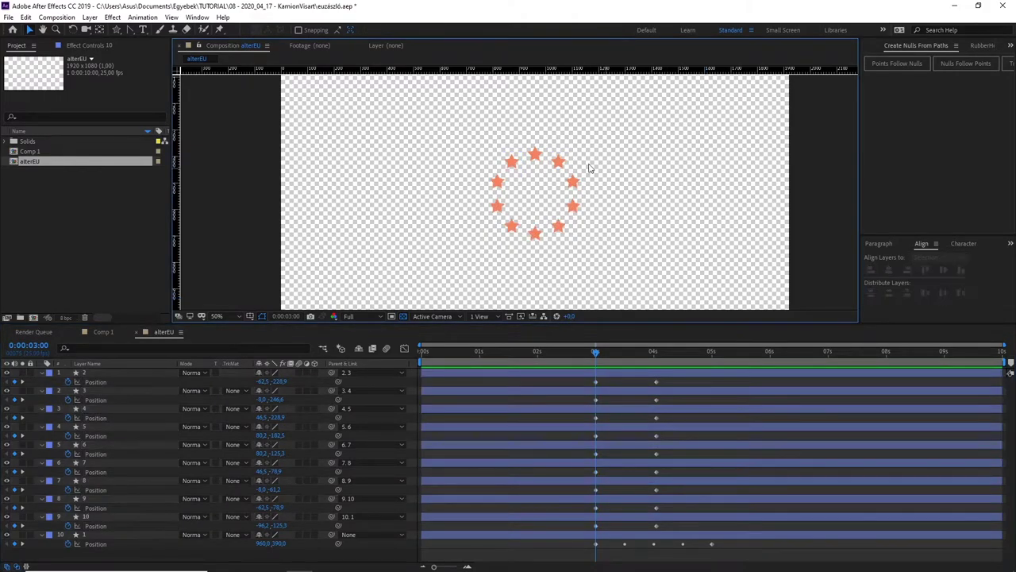
pyautogui.click(560, 162)
pyautogui.press(',')
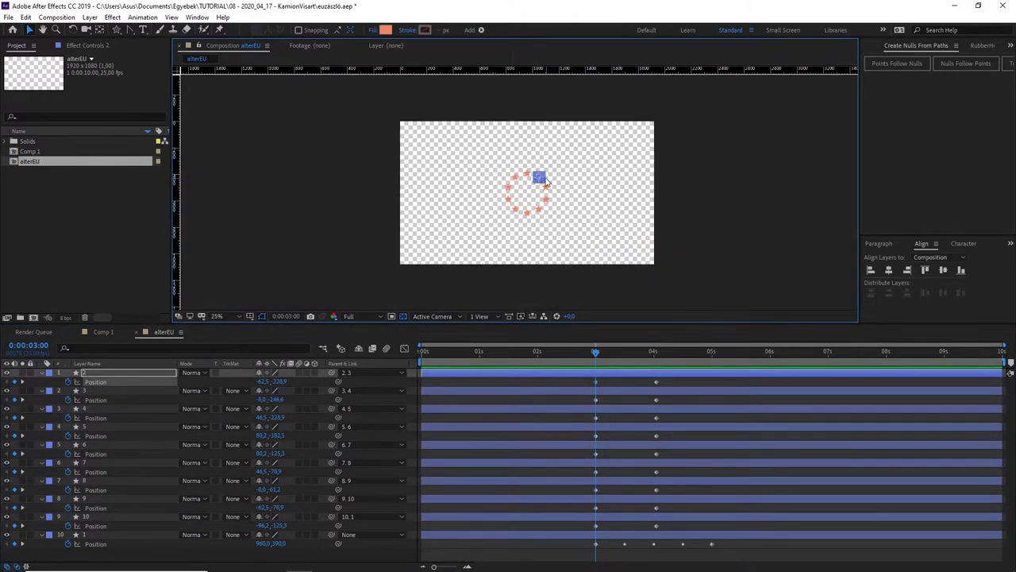
pyautogui.click(517, 176)
pyautogui.moveTo(517, 177); pyautogui.dragTo(473, 149)
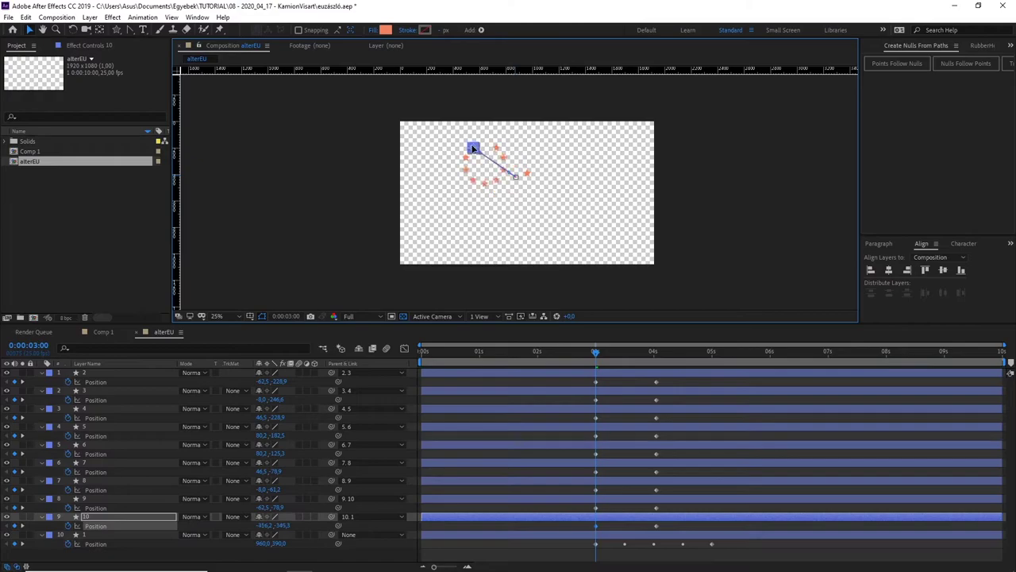
pyautogui.hotkey('ctrl', 'z')
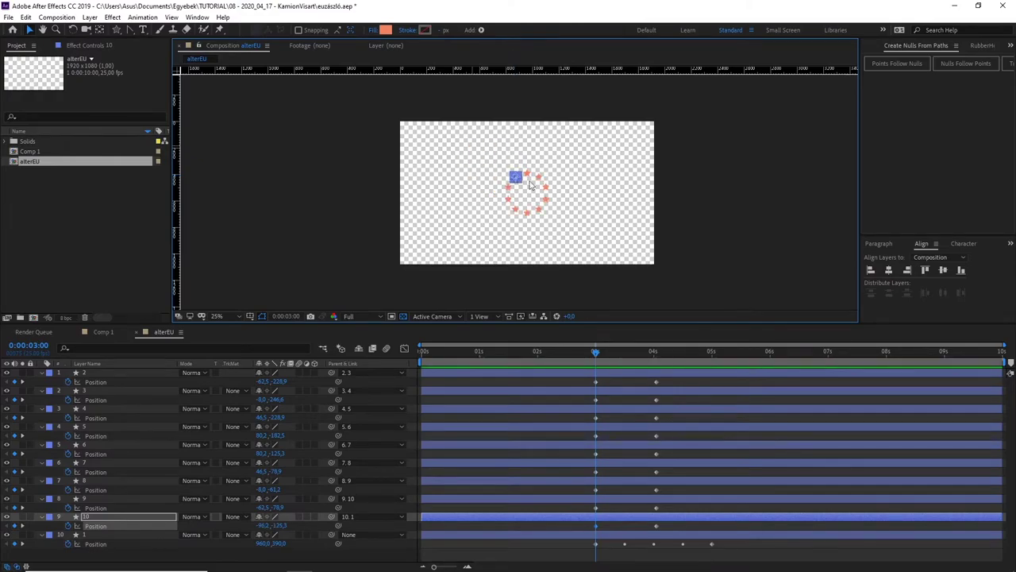
# Move the ring stars off-frame to the upper right, right, below and lower left, then check them at 1:14.
pyautogui.click(539, 179)
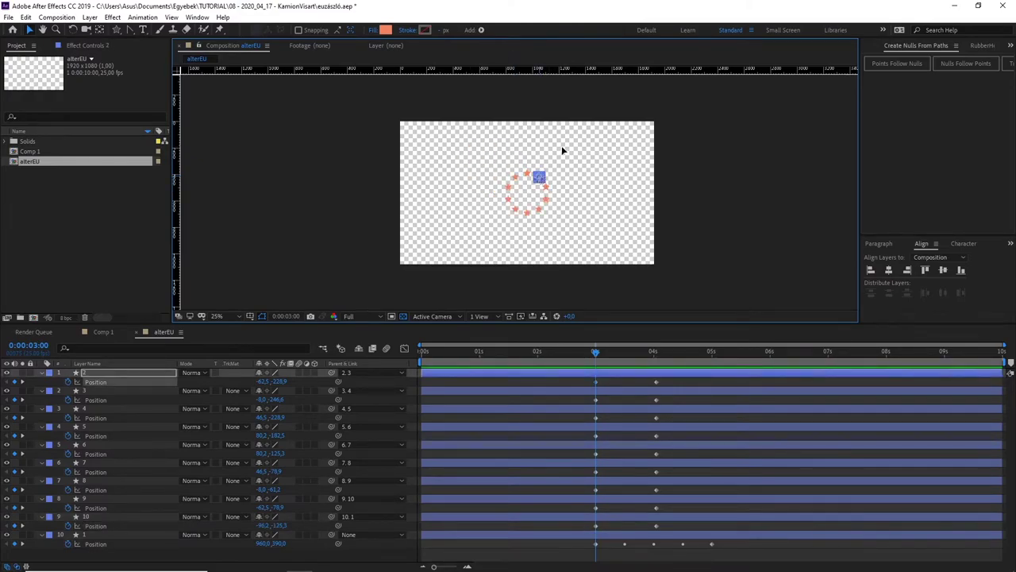
pyautogui.moveTo(539, 177); pyautogui.dragTo(604, 98)
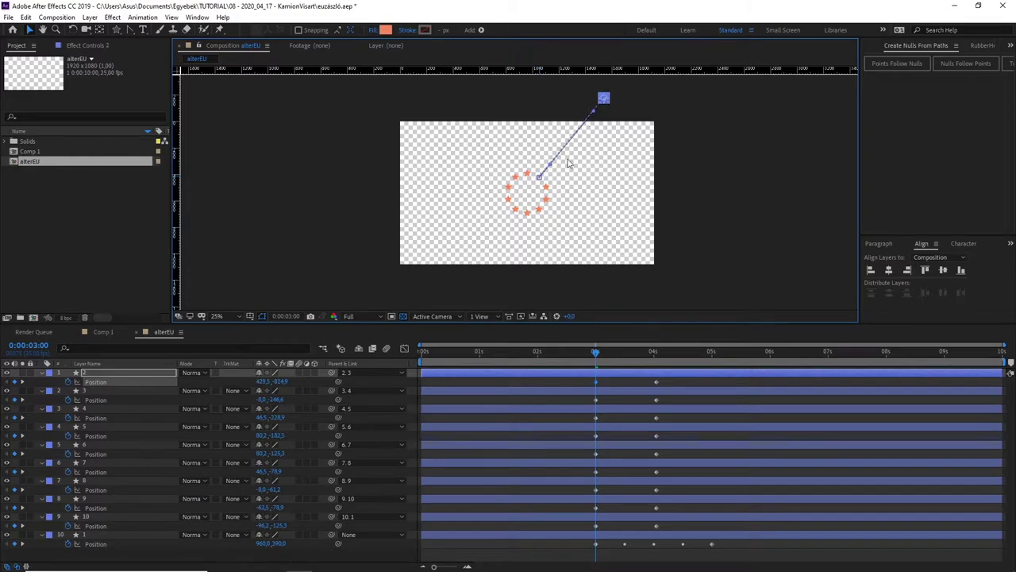
pyautogui.click(547, 187)
pyautogui.moveTo(548, 189)
pyautogui.mouseDown()
pyautogui.moveTo(652, 149)
pyautogui.moveTo(612, 189)
pyautogui.mouseUp()
pyautogui.moveTo(539, 209)
pyautogui.mouseDown()
pyautogui.moveTo(658, 209)
pyautogui.moveTo(657, 261)
pyautogui.moveTo(576, 275)
pyautogui.mouseUp()
pyautogui.moveTo(507, 198)
pyautogui.mouseDown()
pyautogui.moveTo(513, 275)
pyautogui.moveTo(444, 273)
pyautogui.mouseUp()
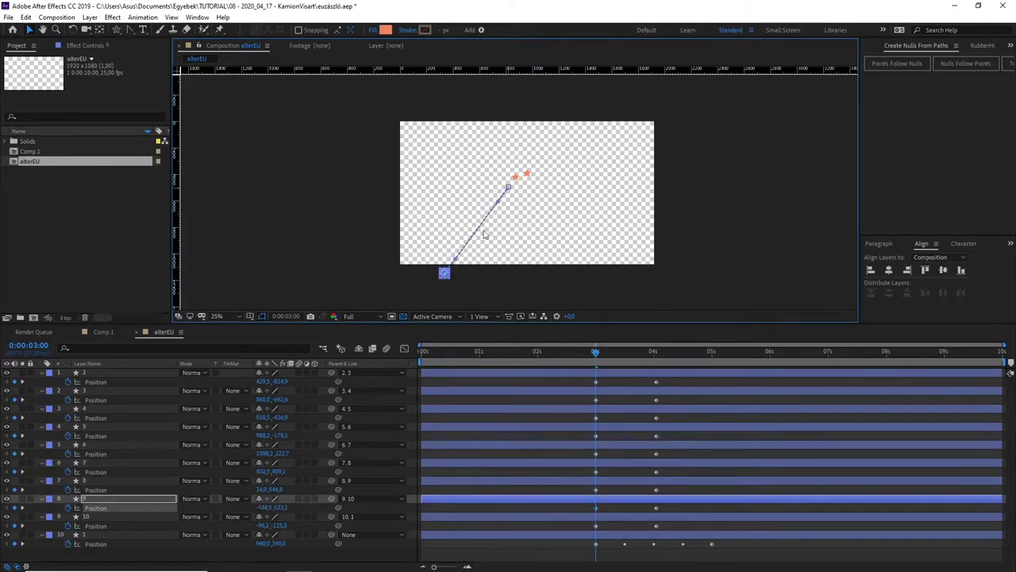
pyautogui.moveTo(516, 176); pyautogui.dragTo(381, 235)
pyautogui.click(510, 353)
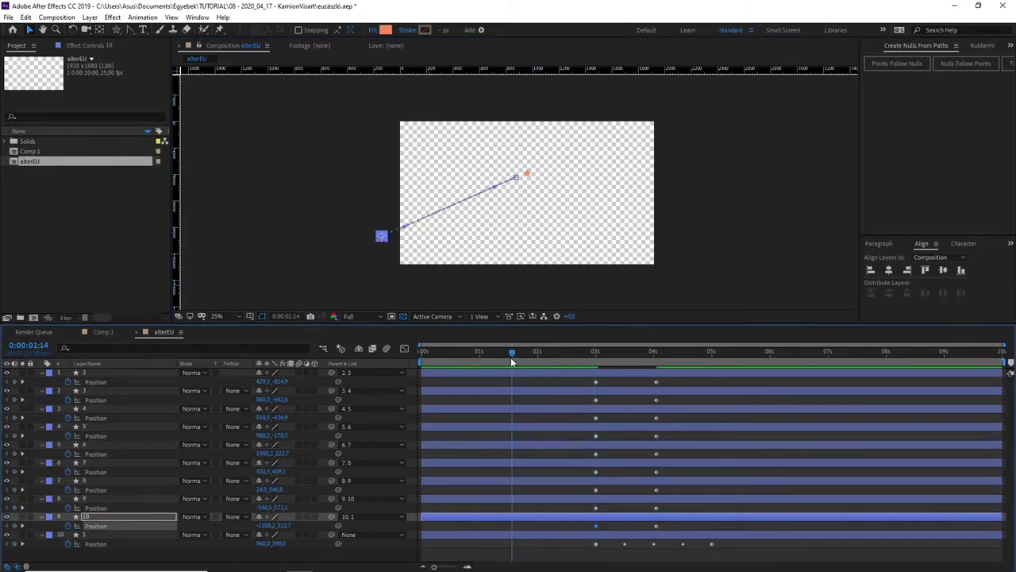
# Move star 1's start point off-canvas left to -444, 542, curve its path into the ring, and preview.
pyautogui.click(530, 179)
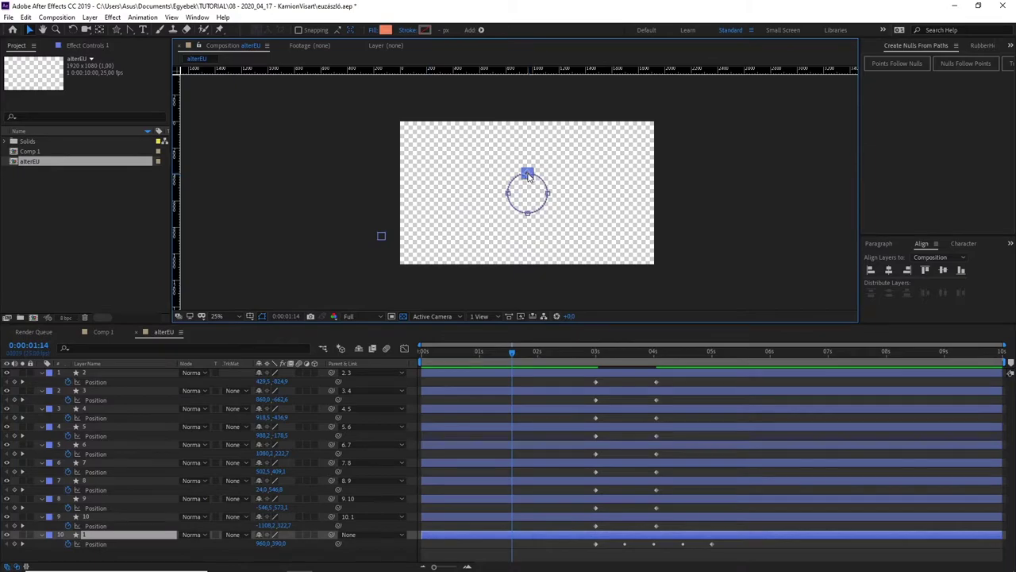
pyautogui.moveTo(530, 179); pyautogui.dragTo(341, 193)
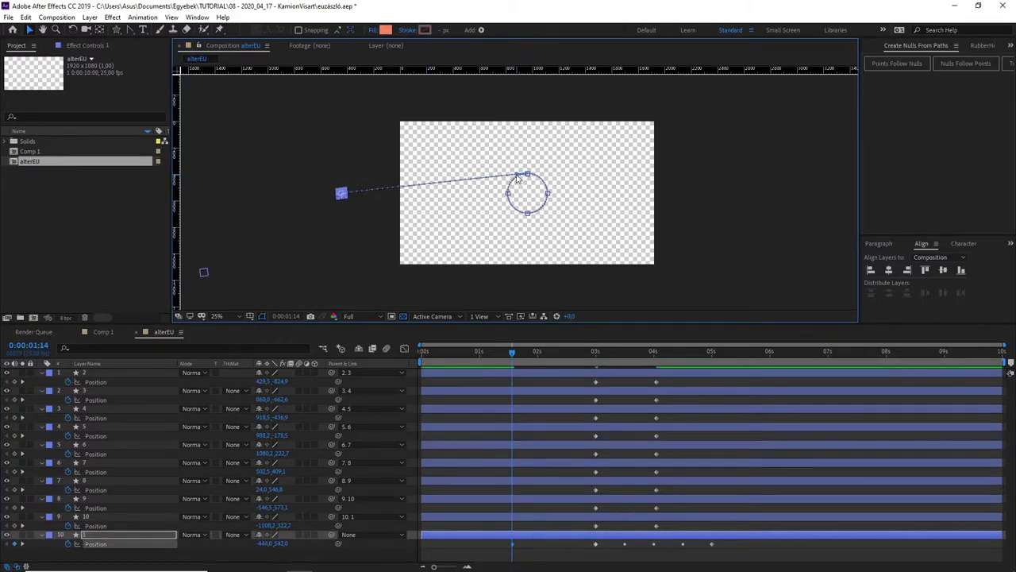
pyautogui.moveTo(518, 178); pyautogui.dragTo(452, 168)
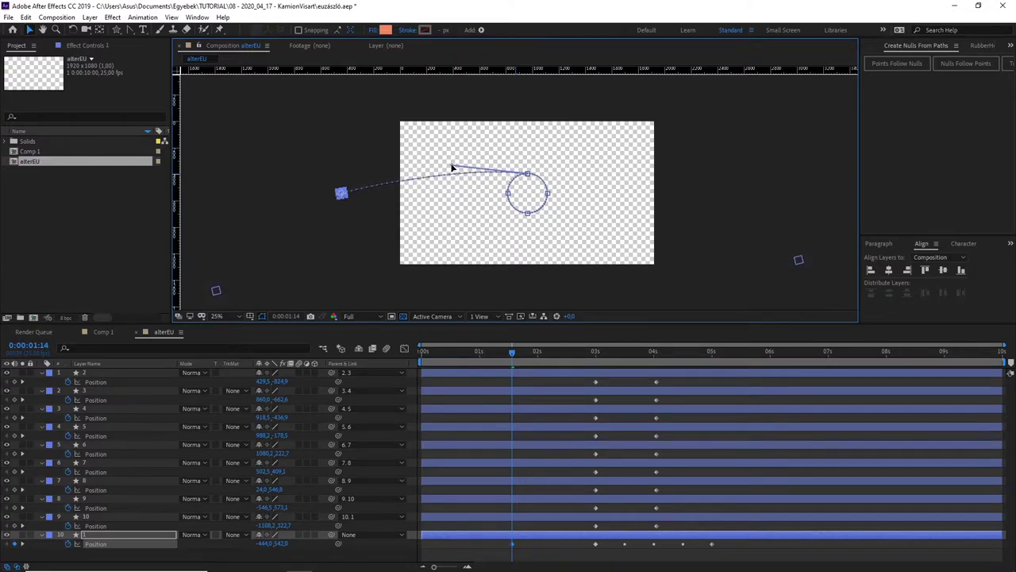
pyautogui.press(',')
pyautogui.press(',')
pyautogui.press(',')
pyautogui.press('.')
pyautogui.press('.')
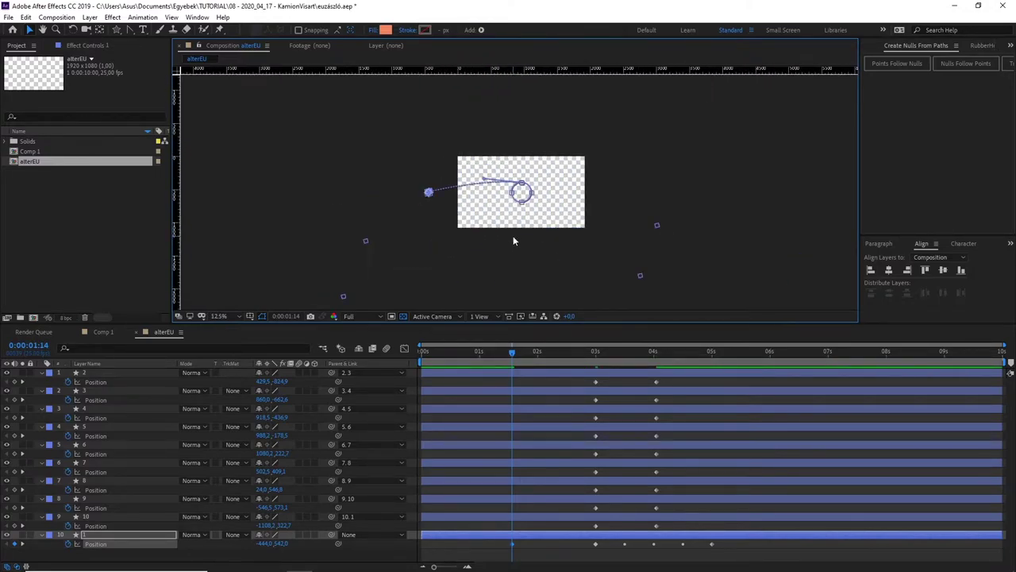
pyautogui.press('.')
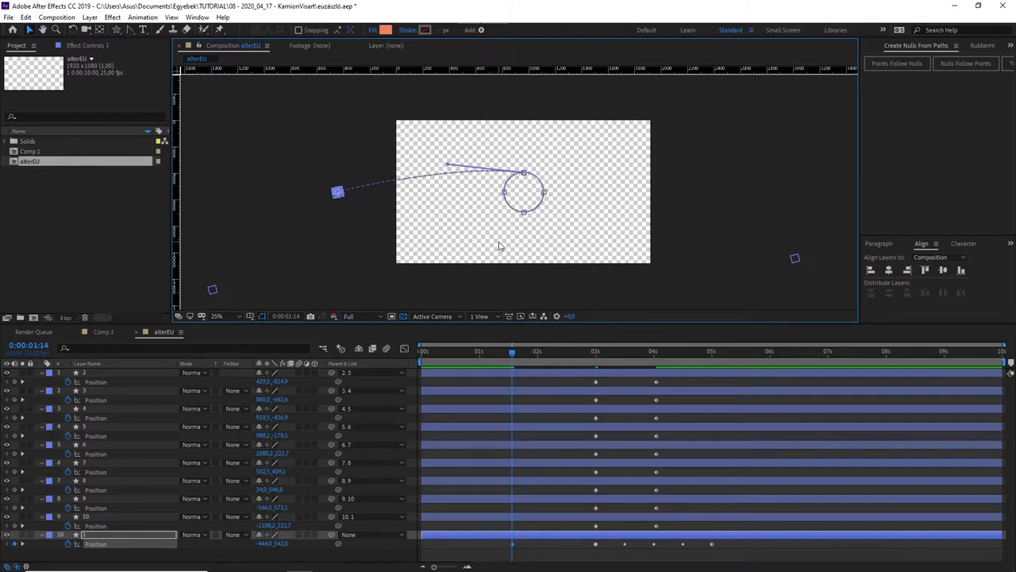
pyautogui.press('space')
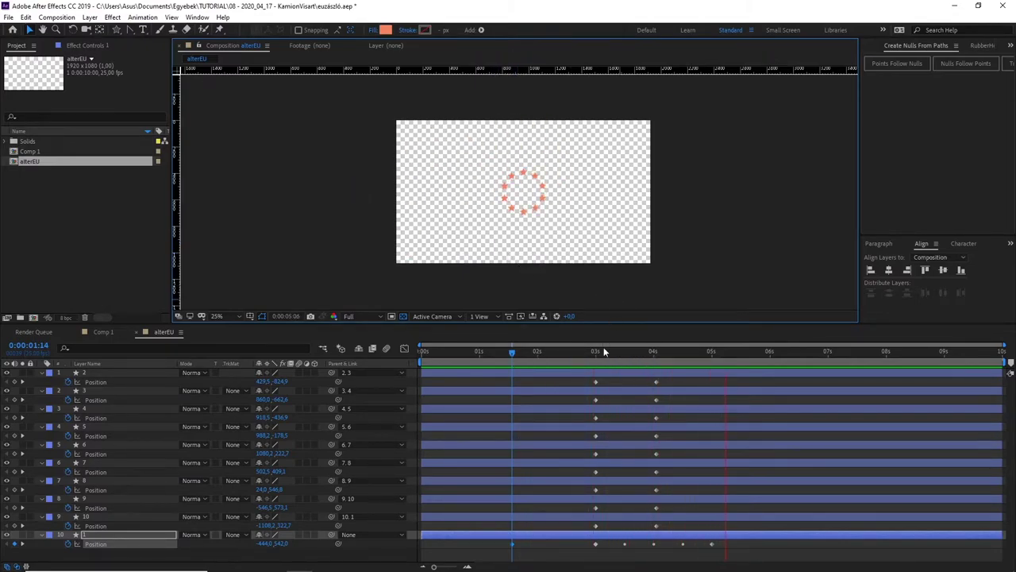
# Add a loopOut() expression to star 1's Position.
pyautogui.press('space')
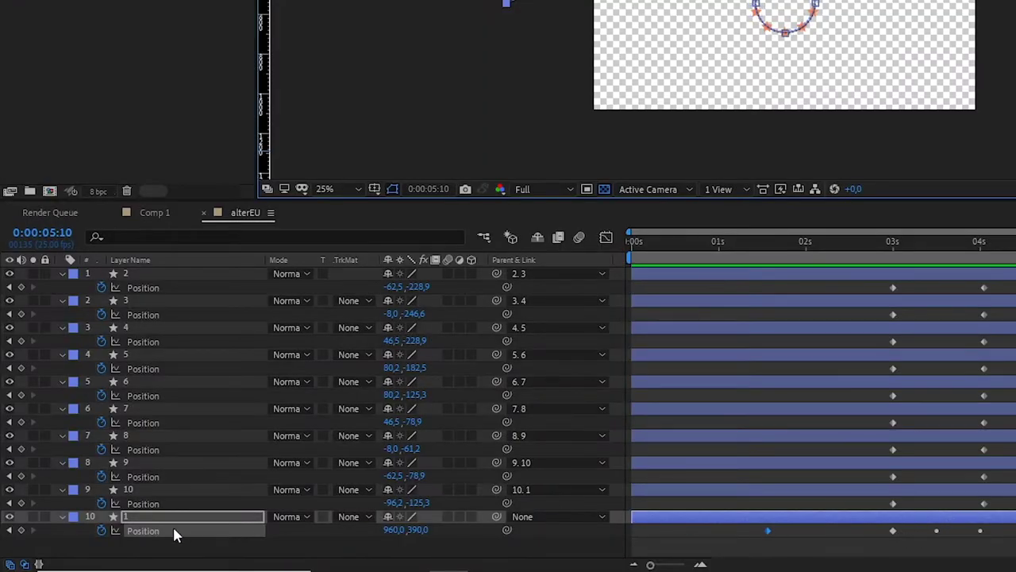
pyautogui.click(172, 533)
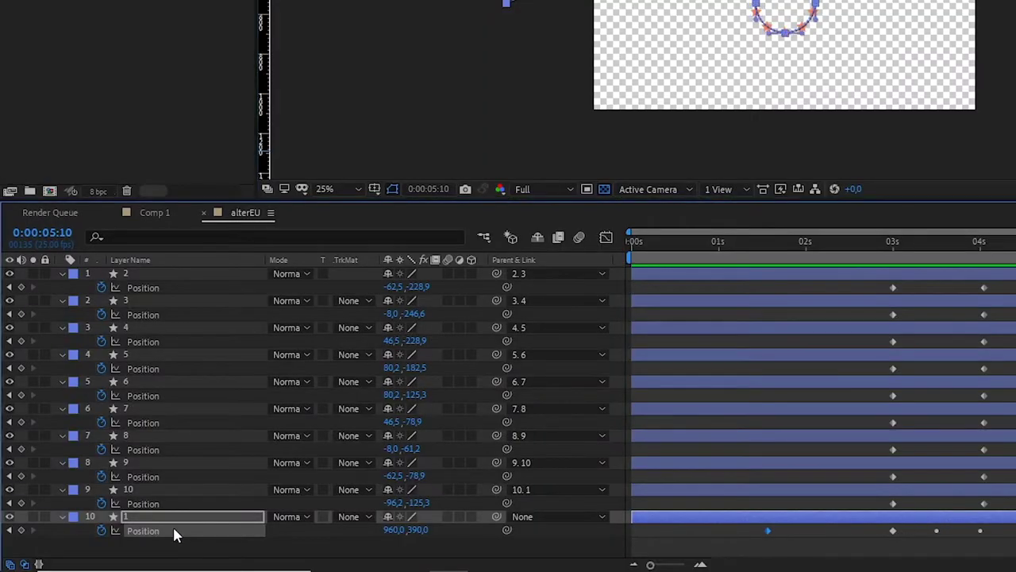
pyautogui.keyDown('alt'); pyautogui.click(101, 531); pyautogui.keyUp('alt')
pyautogui.write('lo')
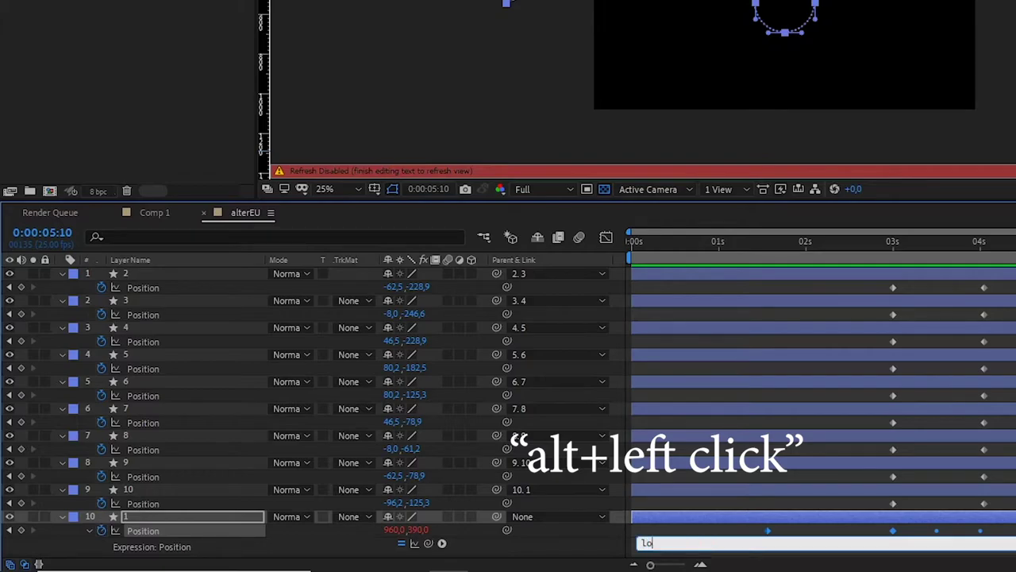
pyautogui.write('opOut')
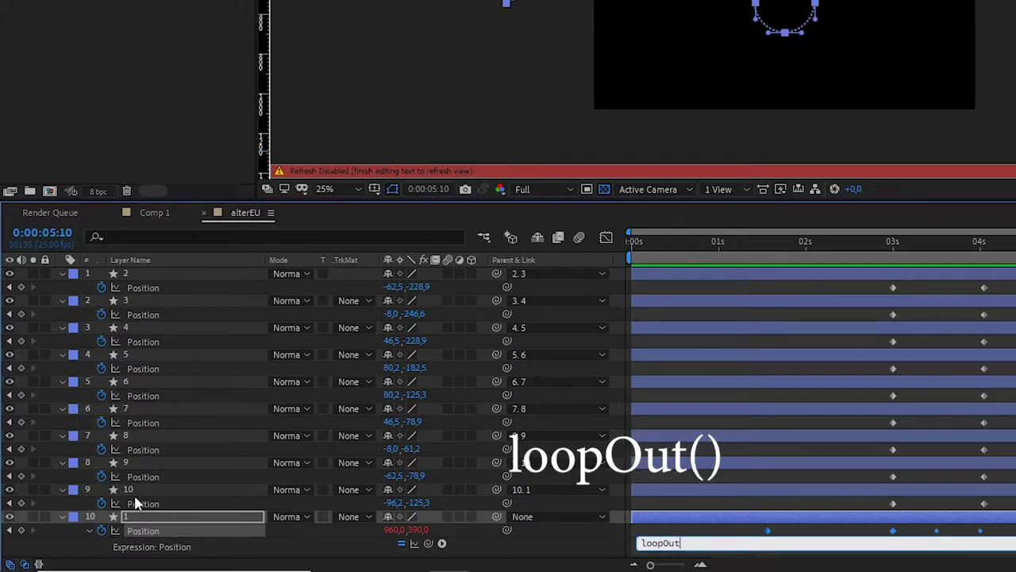
pyautogui.write('(')
pyautogui.press('KP_Enter')
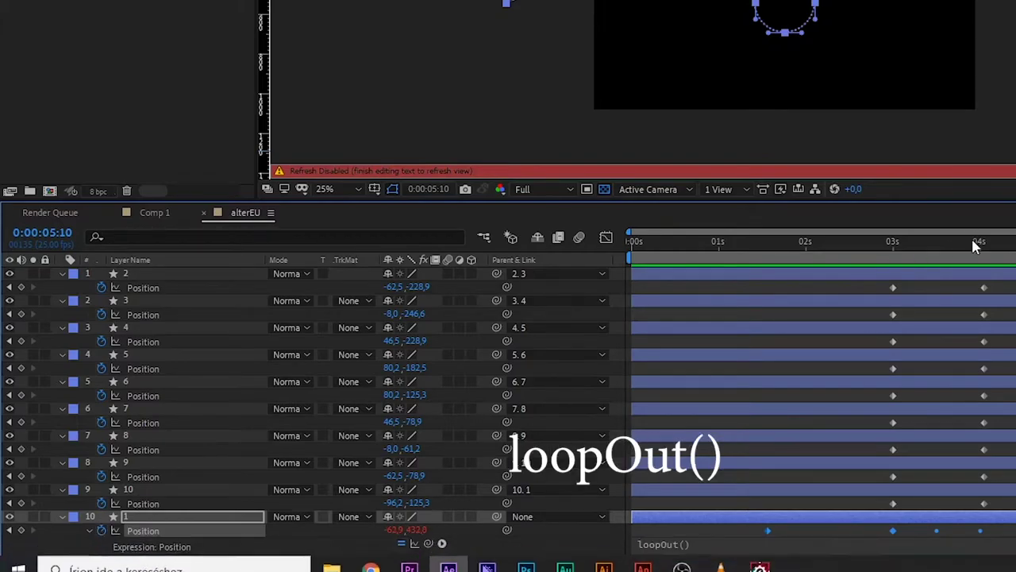
# Preview the looping fly-in from the start, stopping near 4 seconds and scrubbing back to about 1.5 s.
pyautogui.moveTo(975, 246); pyautogui.dragTo(592, 241)
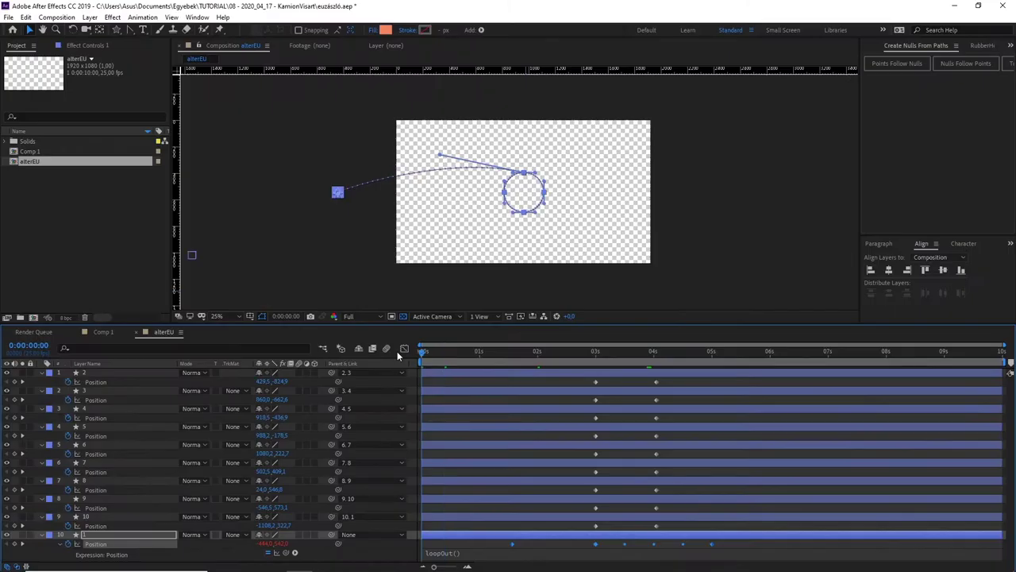
pyautogui.press('space')
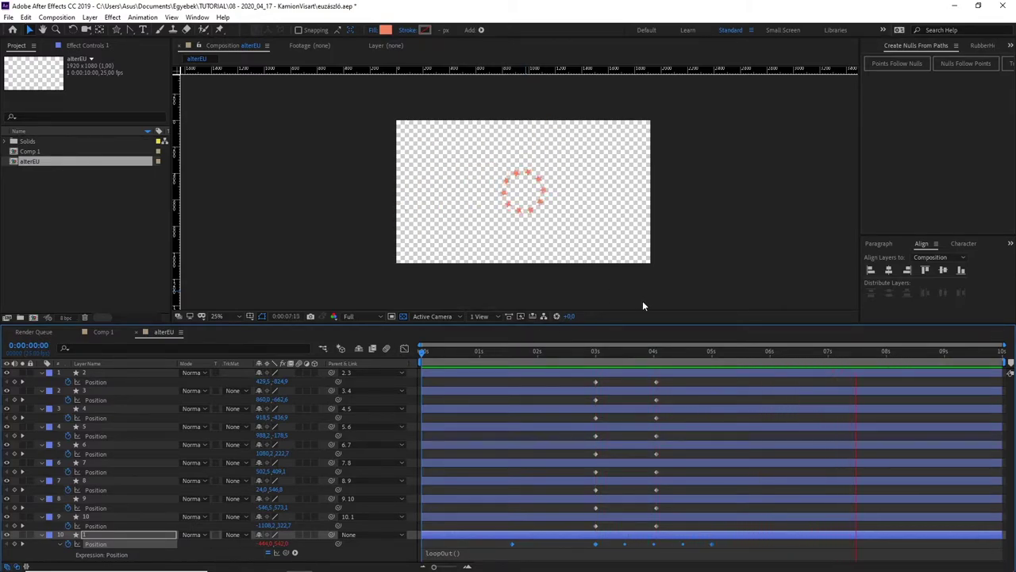
pyautogui.click(661, 352)
pyautogui.moveTo(661, 352); pyautogui.dragTo(513, 362)
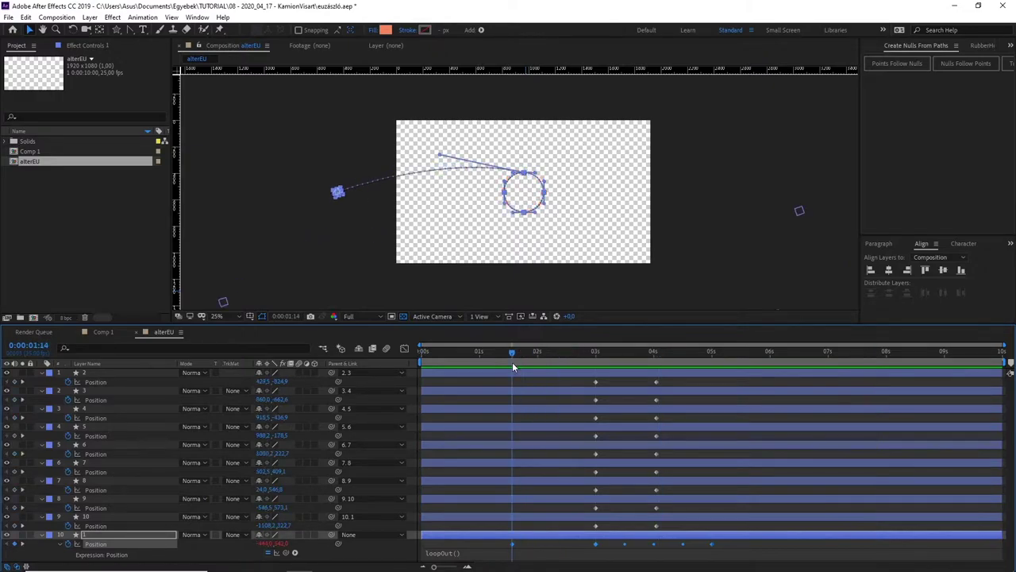
# Change star 1's Position expression to loopOut("cycle",4) and preview it from the start.
pyautogui.click(456, 553)
pyautogui.write('"cycle",4')
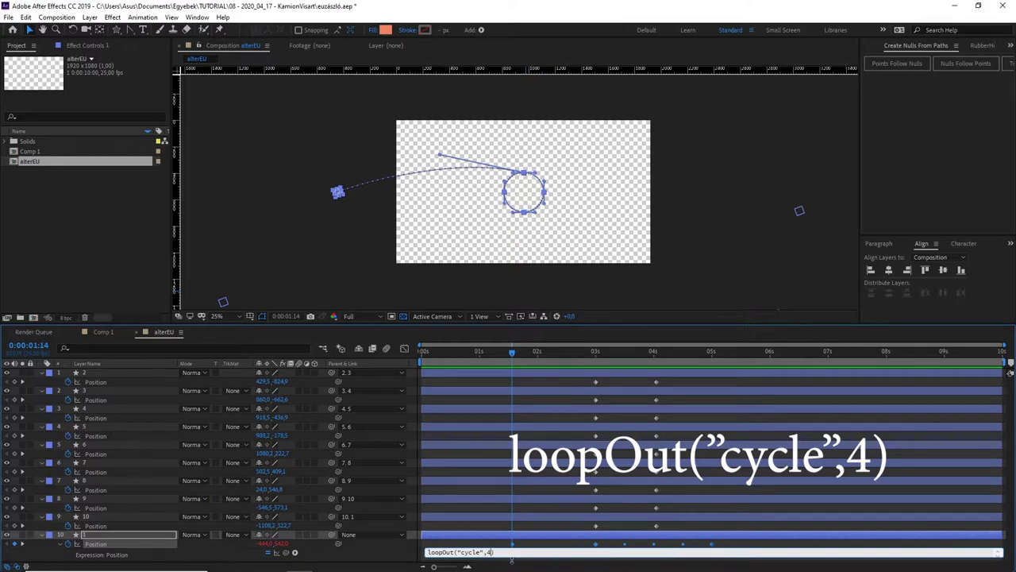
pyautogui.click(509, 354)
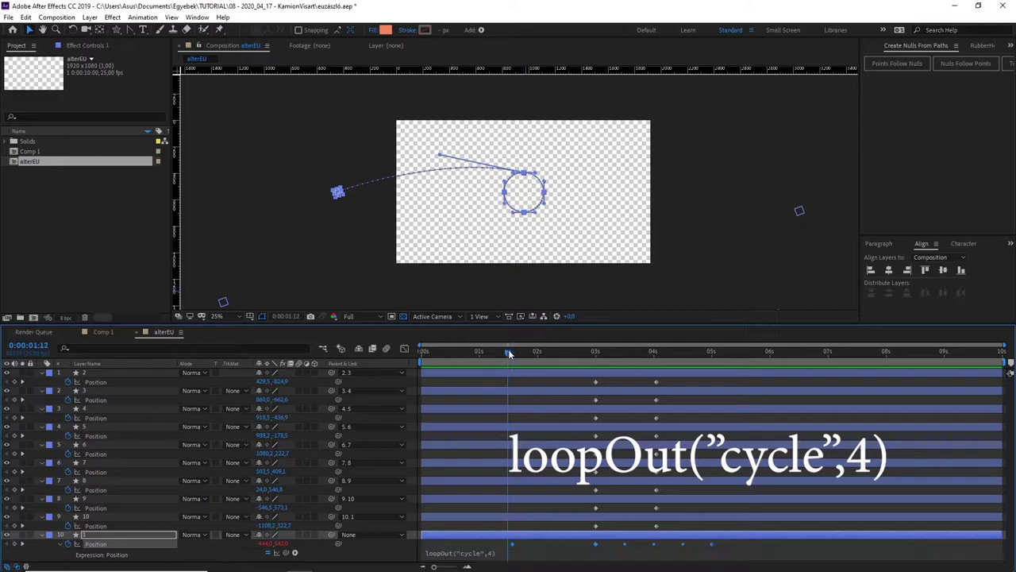
pyautogui.moveTo(509, 354); pyautogui.dragTo(394, 351)
pyautogui.press('space')
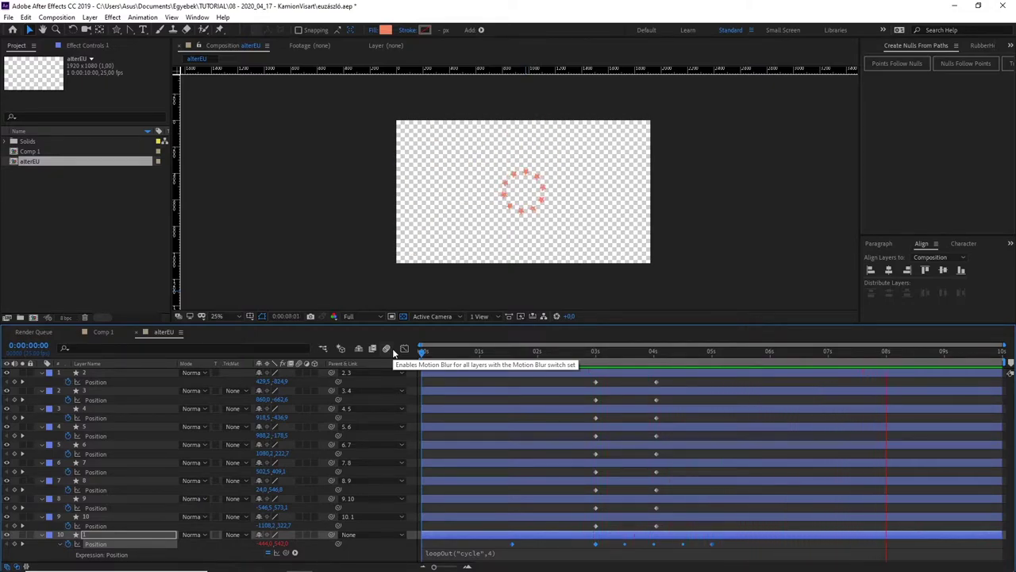
pyautogui.press('space')
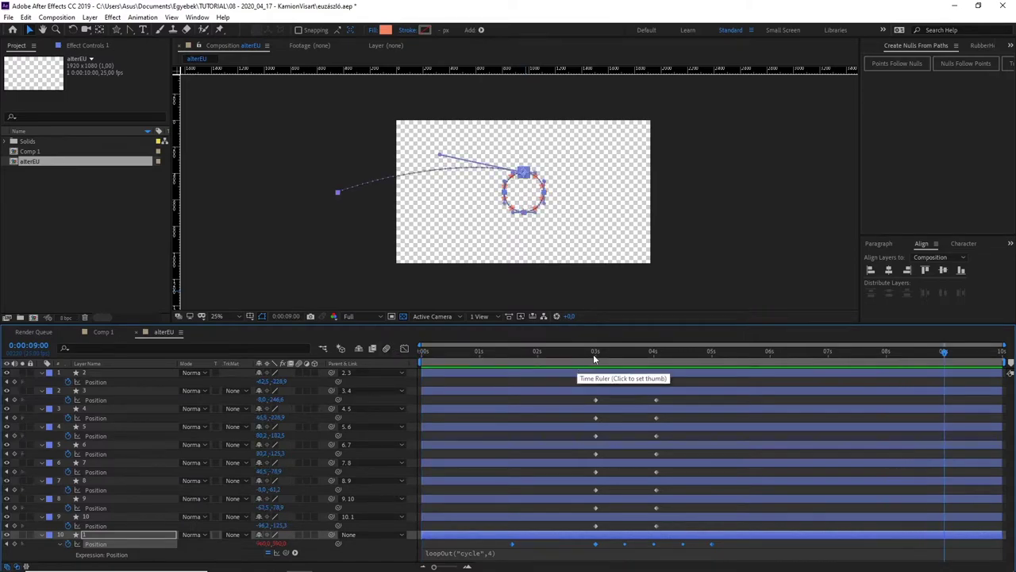
pyautogui.moveTo(593, 355); pyautogui.dragTo(406, 343)
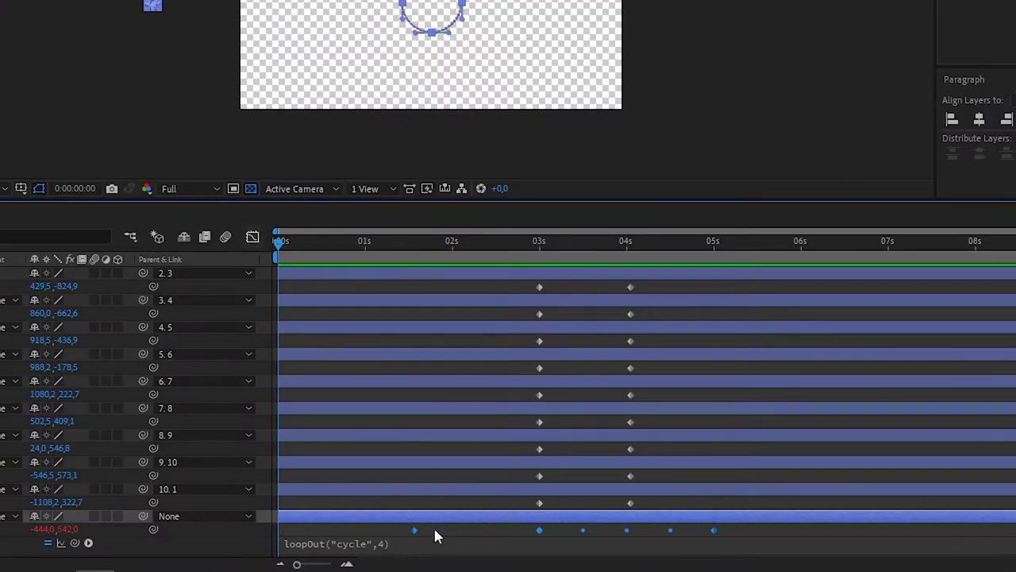
pyautogui.click(552, 548)
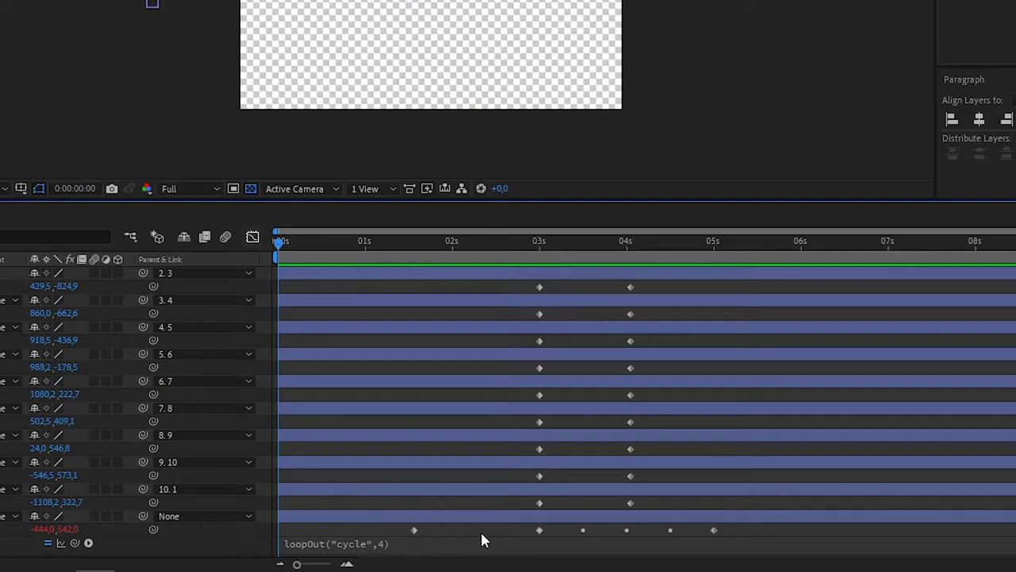
# Apply Easy Ease In at 3 s, Easy Ease Out at 5 s, and Easy Ease at 1.5 s on star 1's Position.
pyautogui.rightClick(539, 532)
pyautogui.moveTo(656, 527)
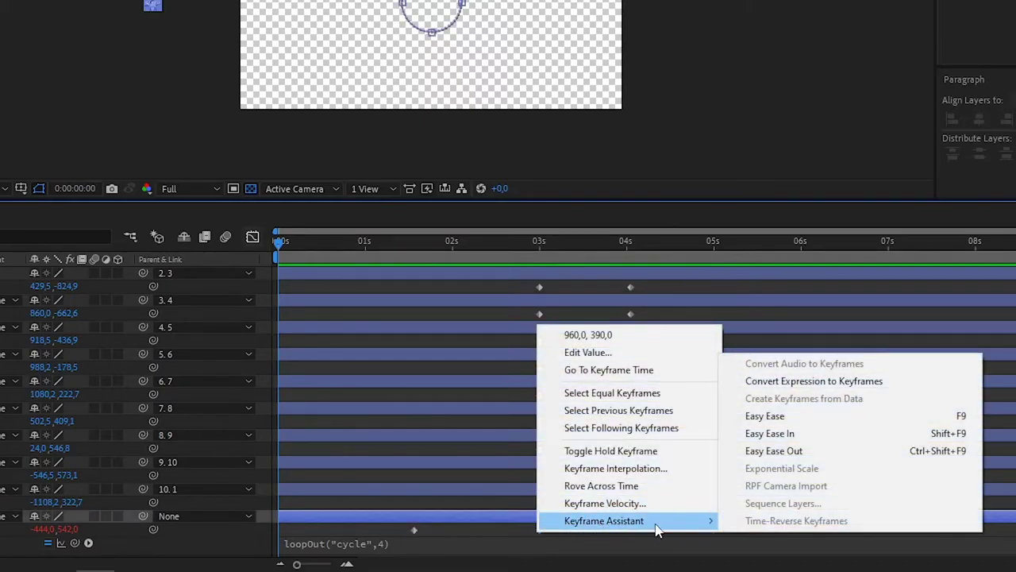
pyautogui.click(769, 433)
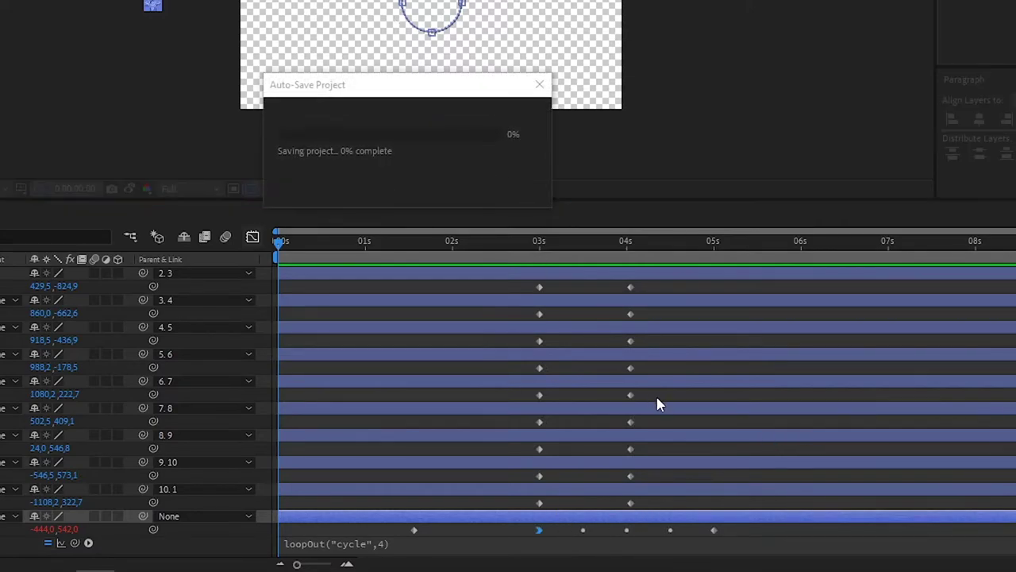
pyautogui.rightClick(716, 534)
pyautogui.moveTo(775, 521)
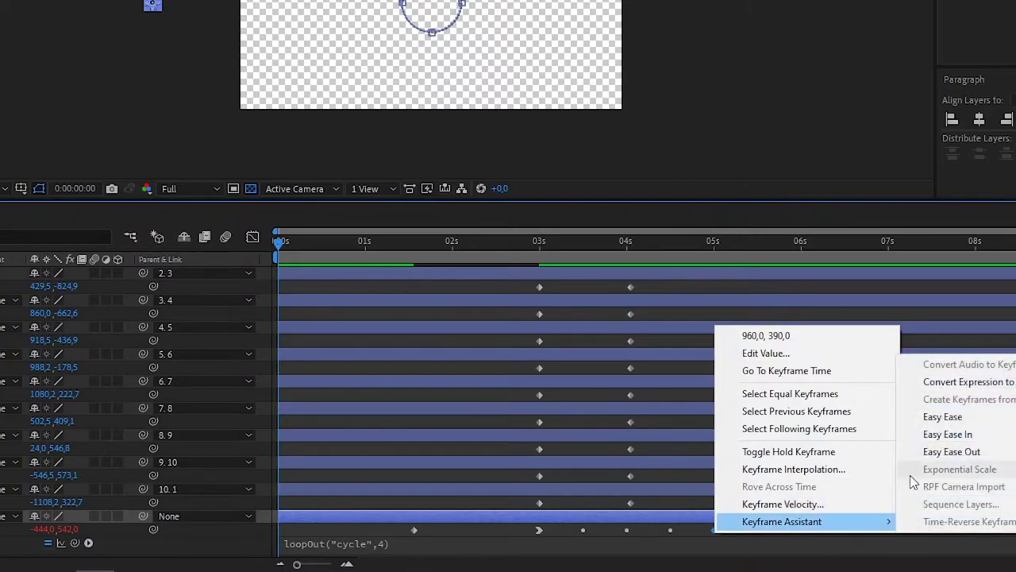
pyautogui.click(931, 451)
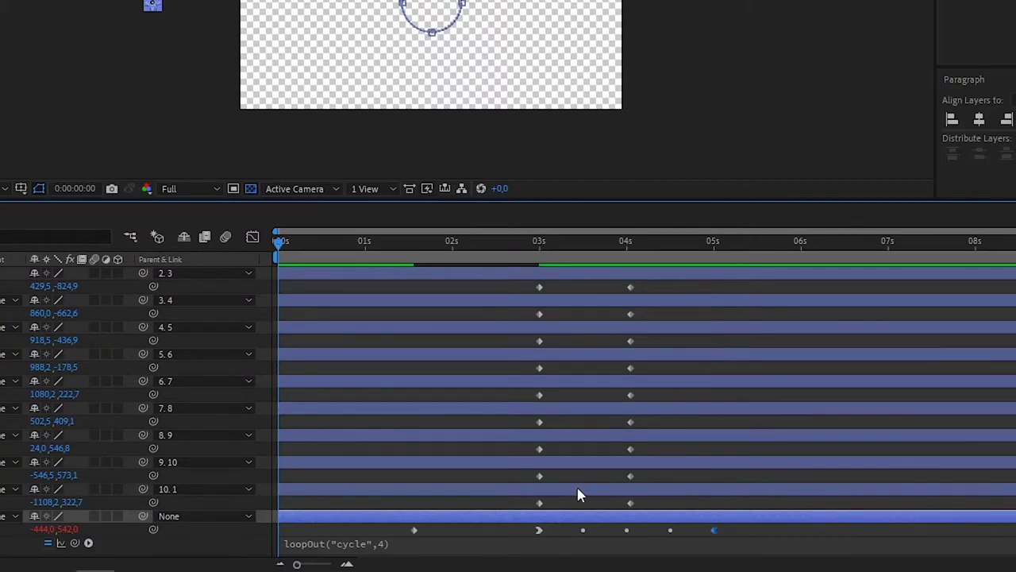
pyautogui.click(414, 530)
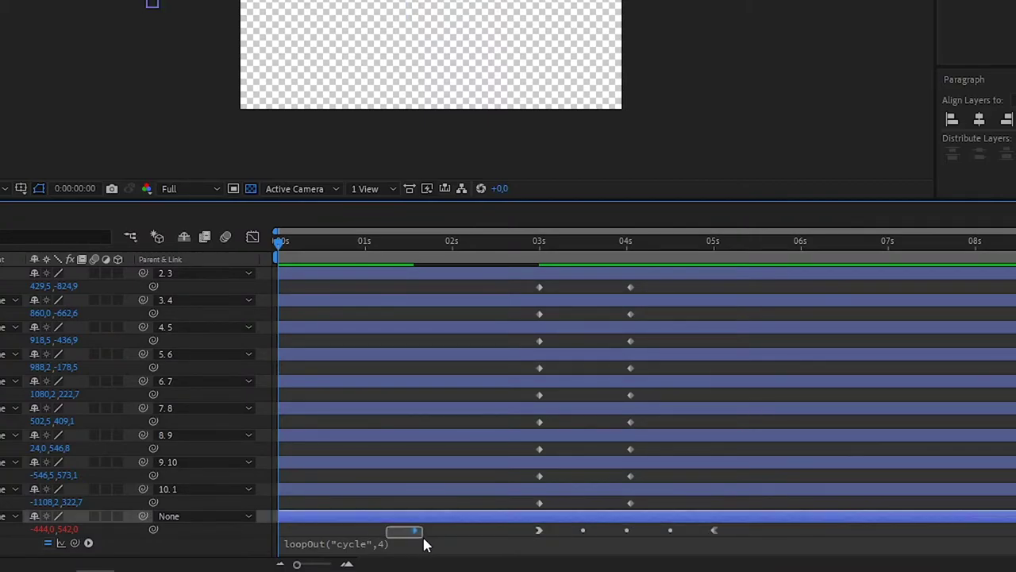
pyautogui.press('F9')
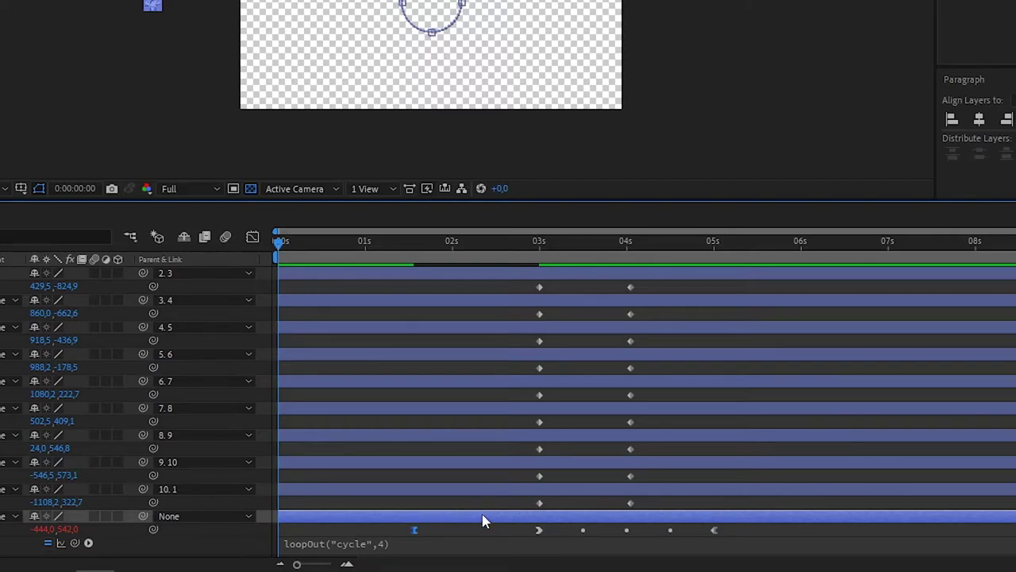
# Reshape star 1's Position speed curve in the Graph Editor and check the result around 01:16.
pyautogui.click(253, 238)
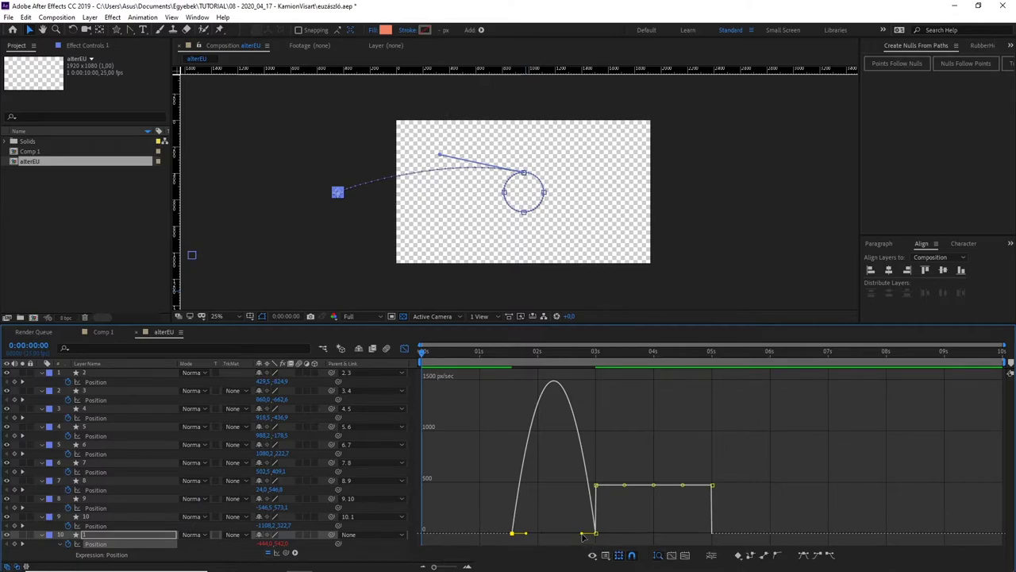
pyautogui.moveTo(594, 533); pyautogui.dragTo(595, 481)
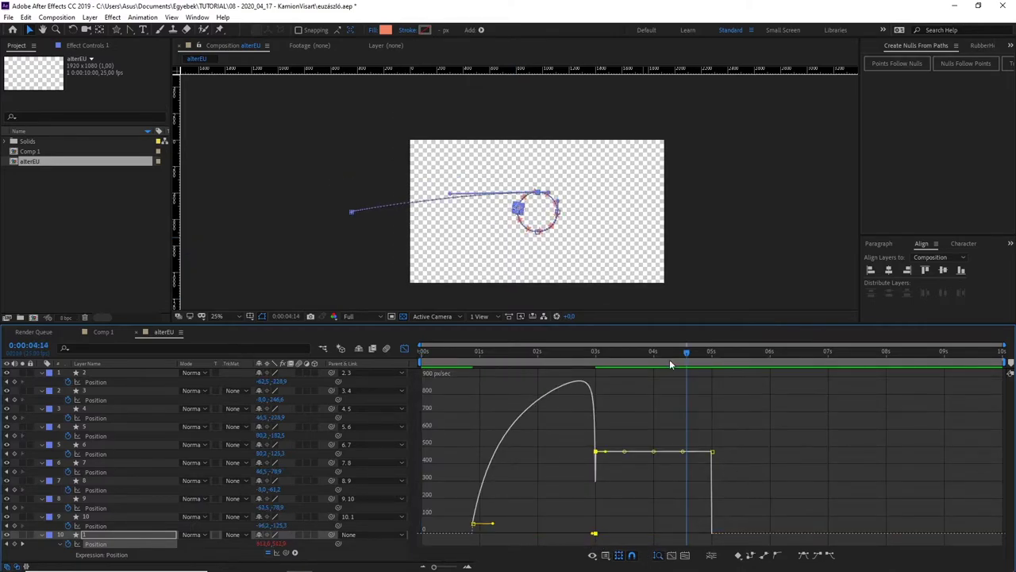
pyautogui.moveTo(685, 355); pyautogui.dragTo(517, 352)
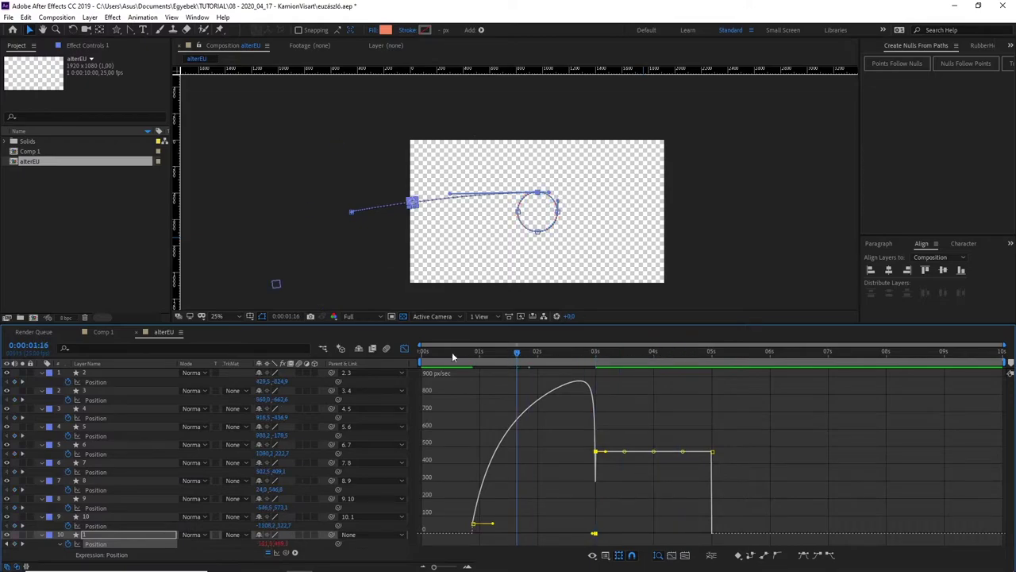
pyautogui.click(405, 349)
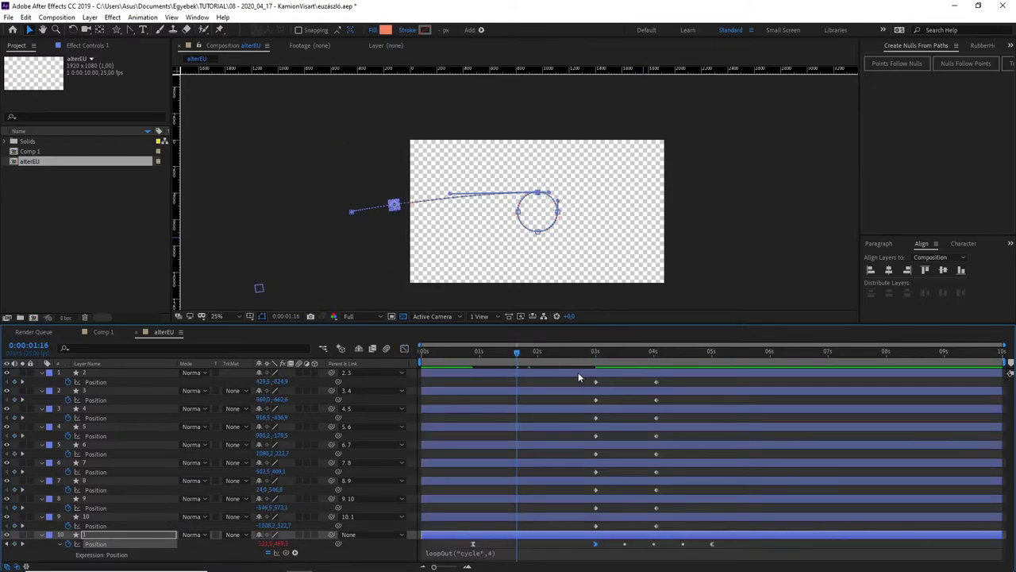
# Easy Ease the stars' 3s and 4s keyframes, stretching the influence for a long ramp and sharp stop.
pyautogui.moveTo(578, 372); pyautogui.dragTo(685, 530)
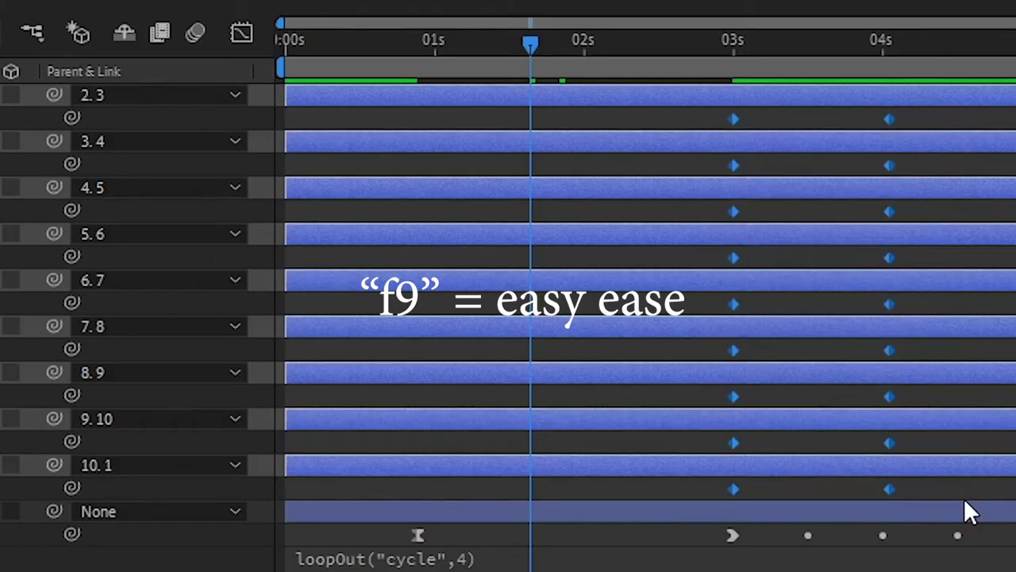
pyautogui.press('F9')
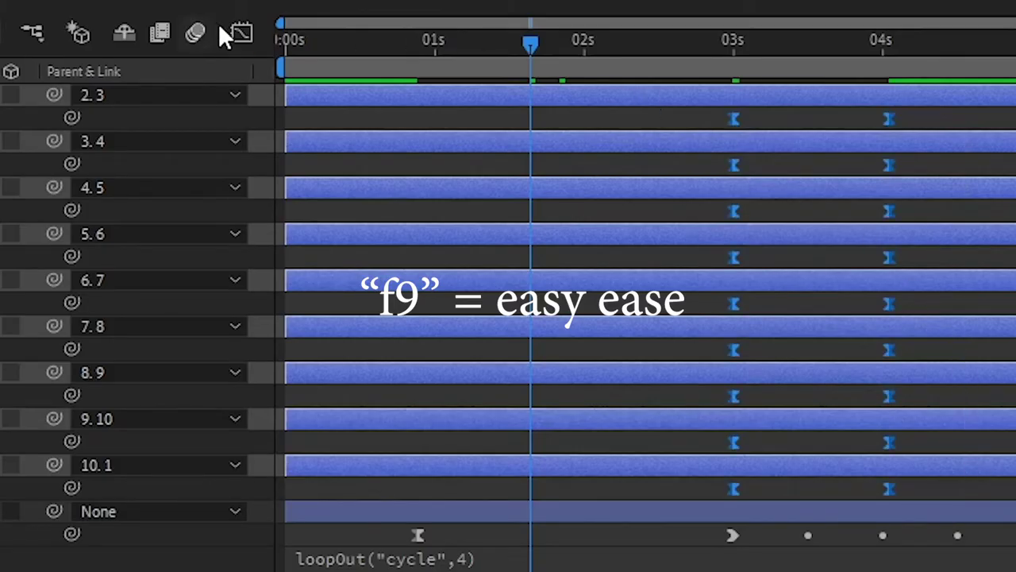
pyautogui.click(232, 37)
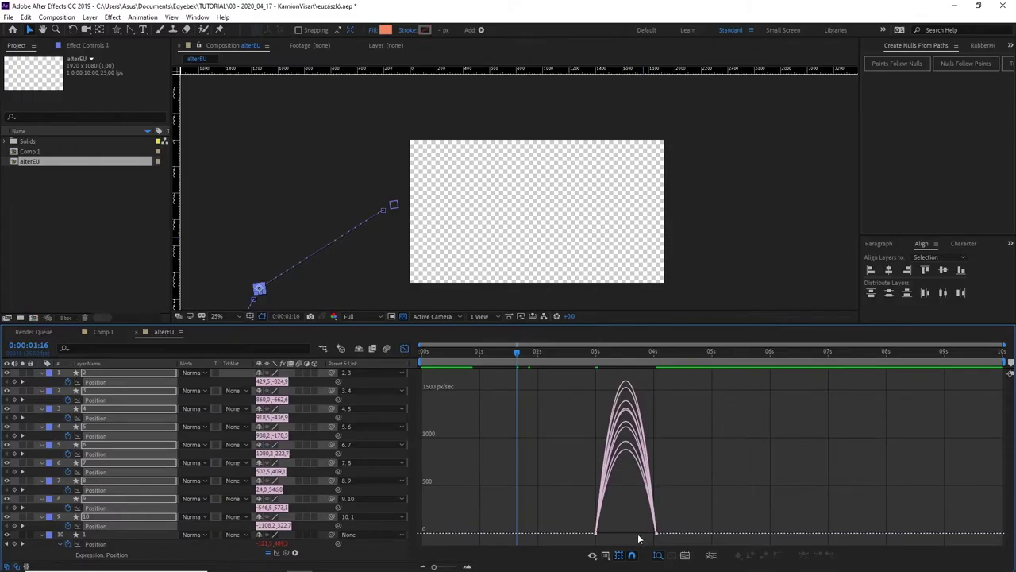
pyautogui.scroll(5, 637, 534)
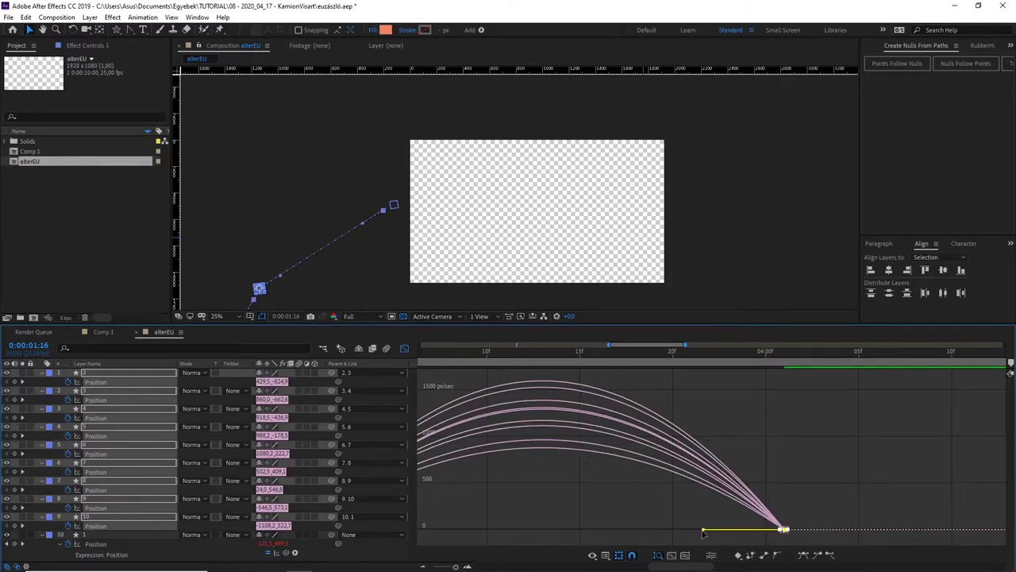
pyautogui.moveTo(702, 531); pyautogui.dragTo(773, 529)
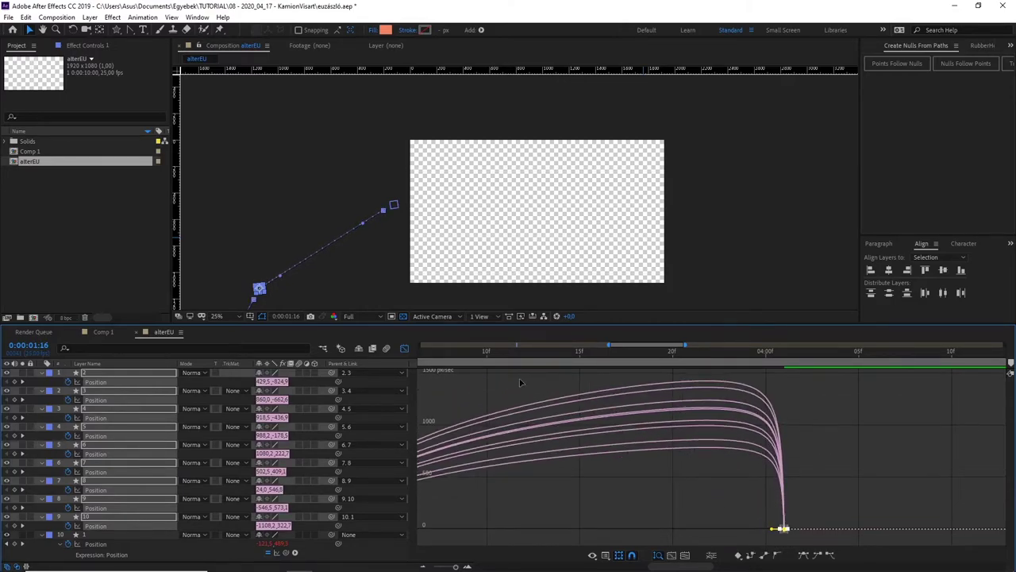
pyautogui.click(404, 348)
pyautogui.moveTo(457, 567); pyautogui.dragTo(442, 567)
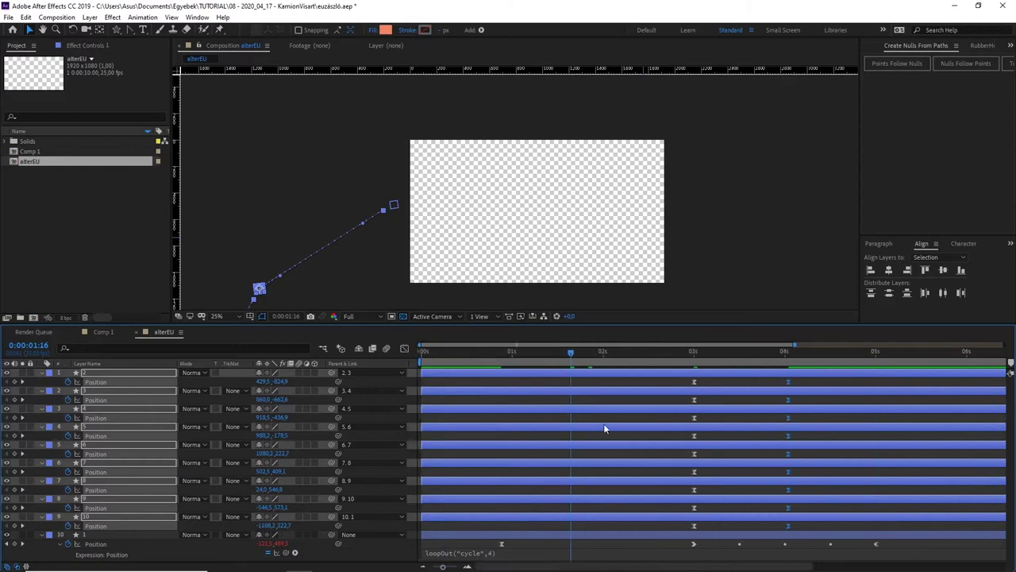
pyautogui.click(602, 355)
pyautogui.press('space')
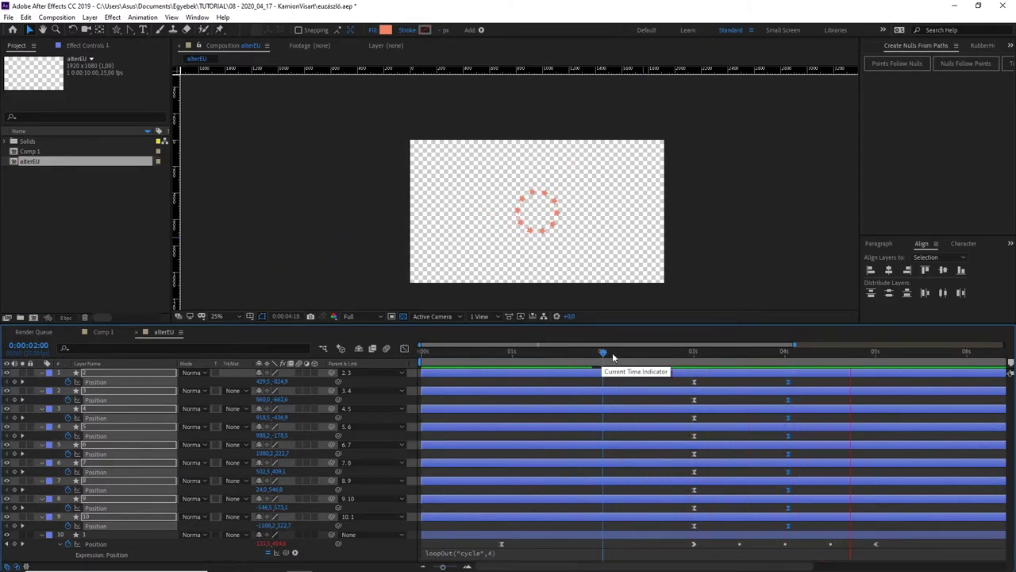
# Shift the stars' keyframes around 3 seconds earlier, then move all but one star's keyframes later.
pyautogui.click(739, 350)
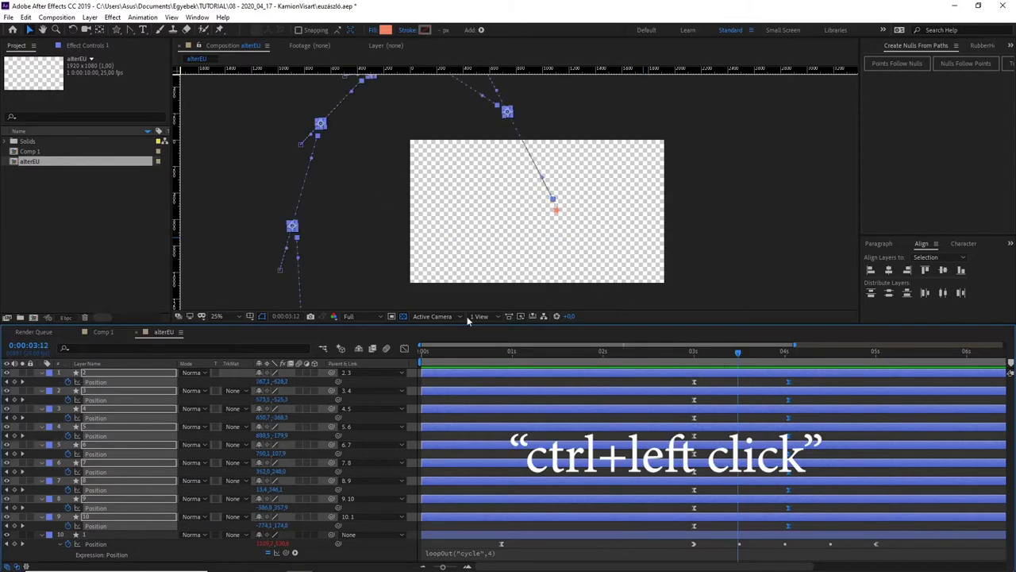
pyautogui.press(',')
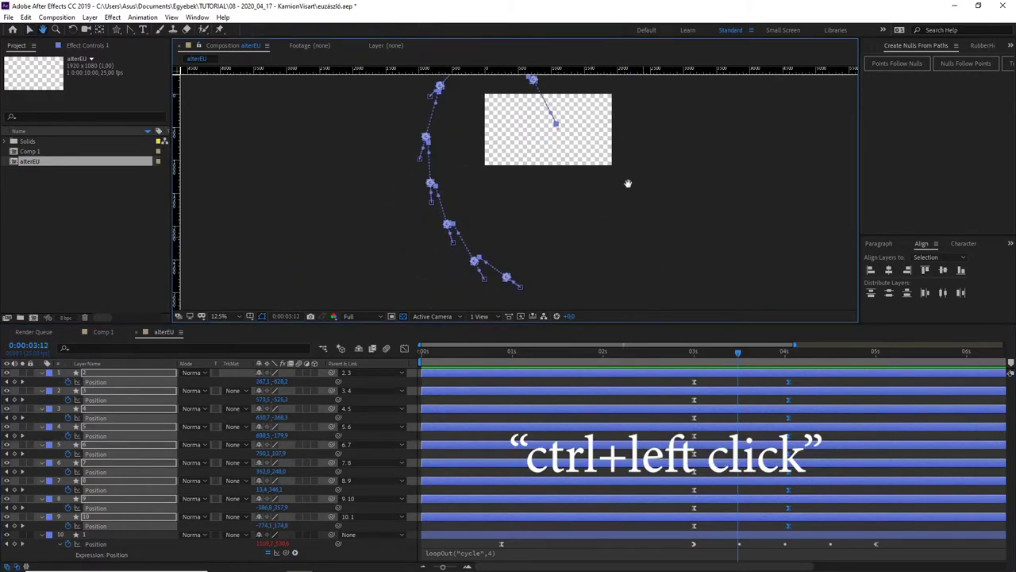
pyautogui.moveTo(682, 381); pyautogui.dragTo(776, 514)
pyautogui.moveTo(795, 526); pyautogui.dragTo(738, 528)
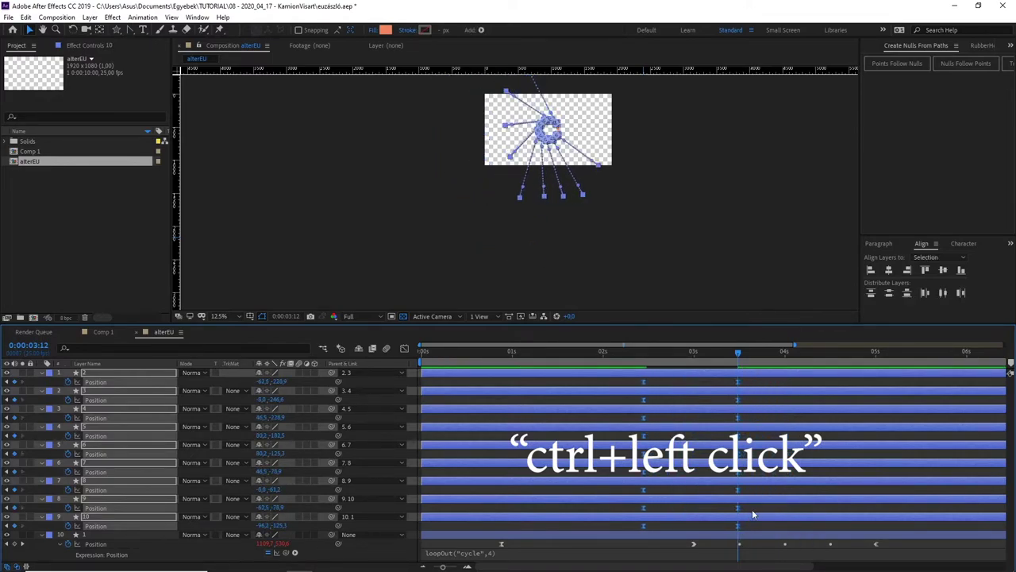
pyautogui.keyDown('ctrl'); pyautogui.click(750, 516); pyautogui.keyUp('ctrl')
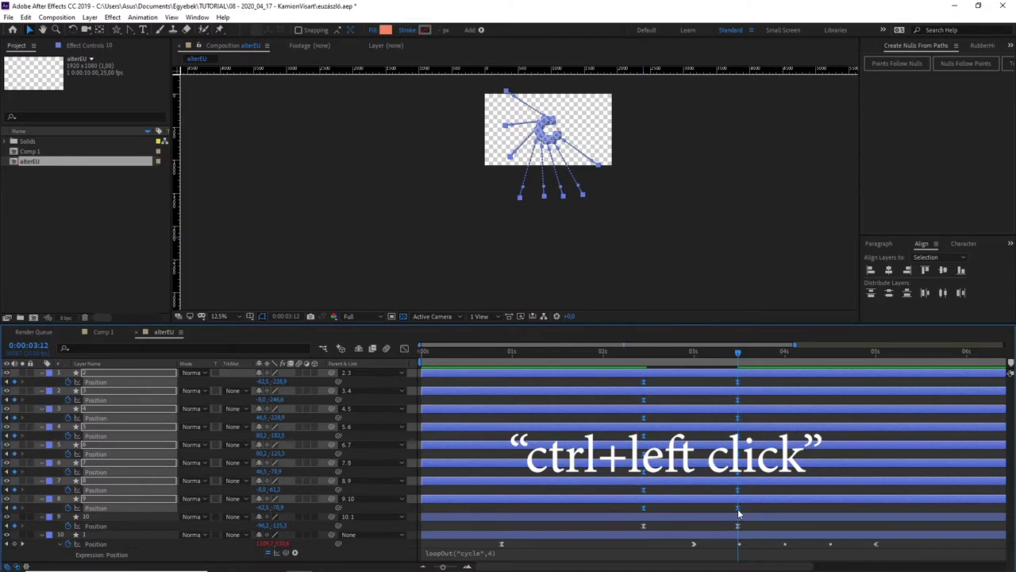
pyautogui.moveTo(737, 508); pyautogui.dragTo(785, 505)
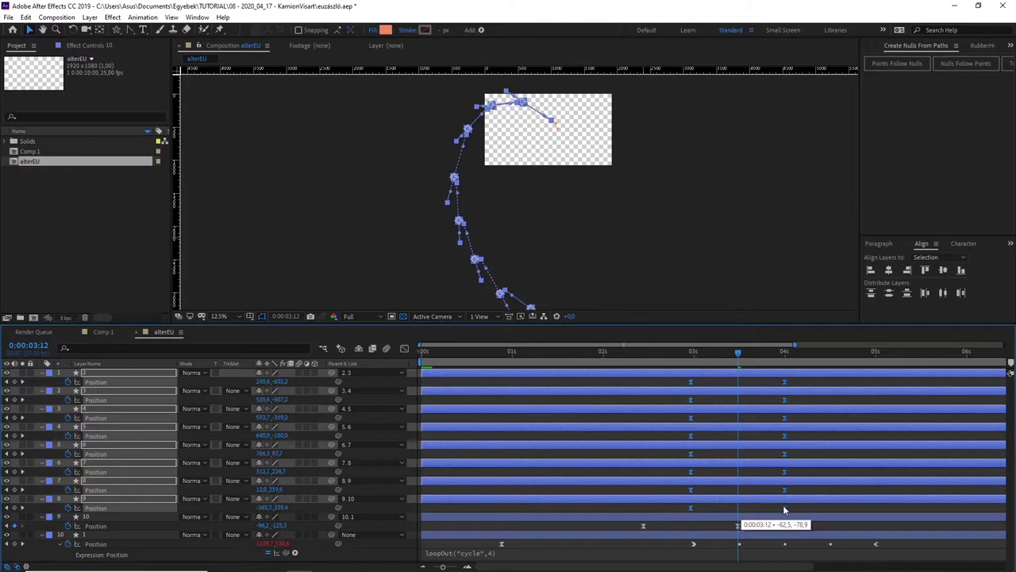
# Cascade the remaining stars' keyframes later one by one, then shift all about 1.6 seconds earlier and check at 7 s.
pyautogui.moveTo(708, 497)
pyautogui.mouseDown()
pyautogui.moveTo(876, 451)
pyautogui.moveTo(923, 410)
pyautogui.mouseUp()
pyautogui.keyDown('ctrl'); pyautogui.click(787, 462); pyautogui.keyUp('ctrl')
pyautogui.keyDown('ctrl'); pyautogui.click(830, 444); pyautogui.keyUp('ctrl')
pyautogui.keyDown('ctrl'); pyautogui.click(876, 436); pyautogui.keyUp('ctrl')
pyautogui.keyDown('ctrl'); pyautogui.click(921, 417); pyautogui.keyUp('ctrl')
pyautogui.hscroll(5, 794, 405)
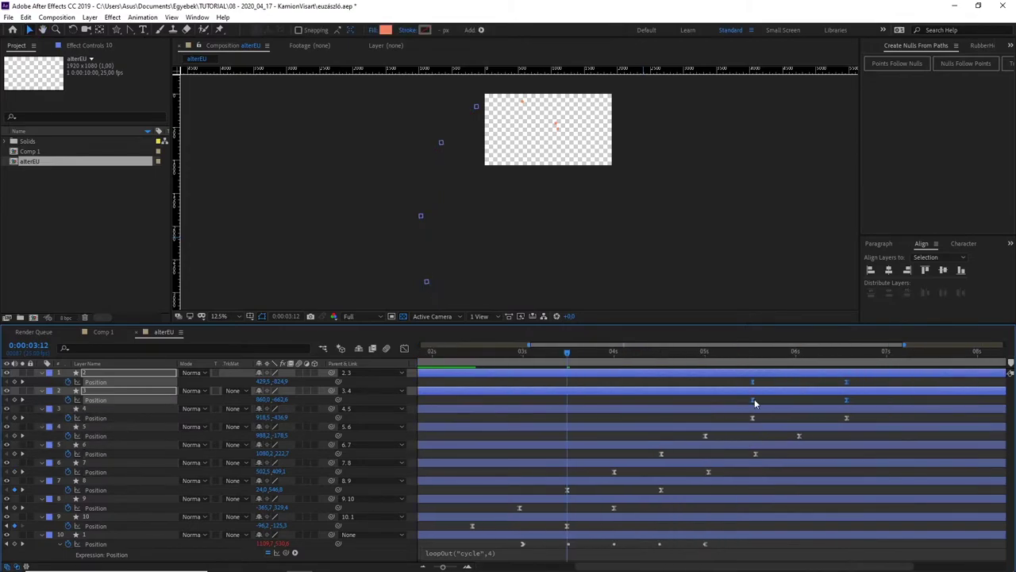
pyautogui.moveTo(756, 398)
pyautogui.mouseDown()
pyautogui.moveTo(803, 399)
pyautogui.moveTo(841, 382)
pyautogui.mouseUp()
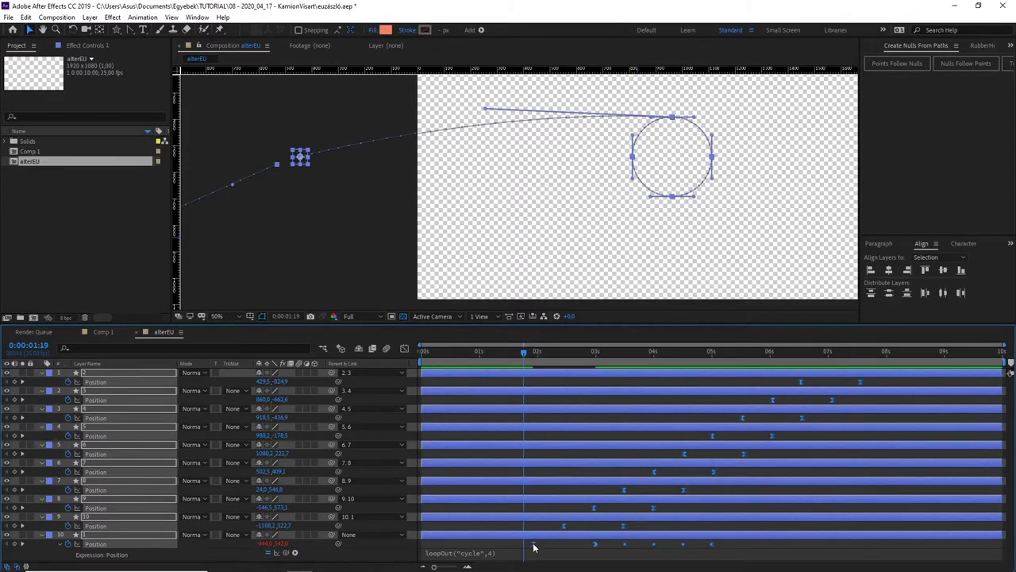
pyautogui.moveTo(490, 543); pyautogui.dragTo(470, 533)
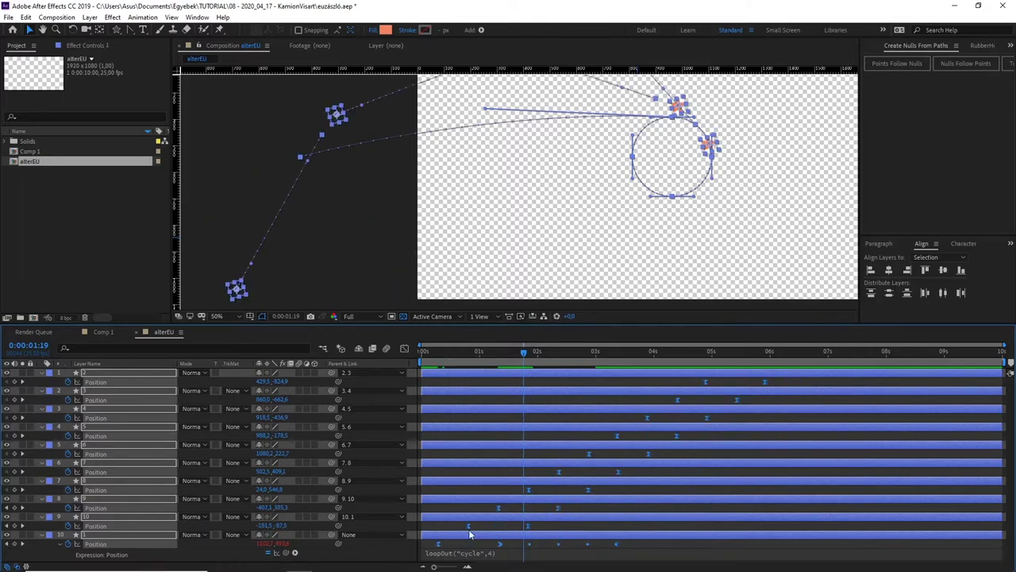
pyautogui.click(829, 352)
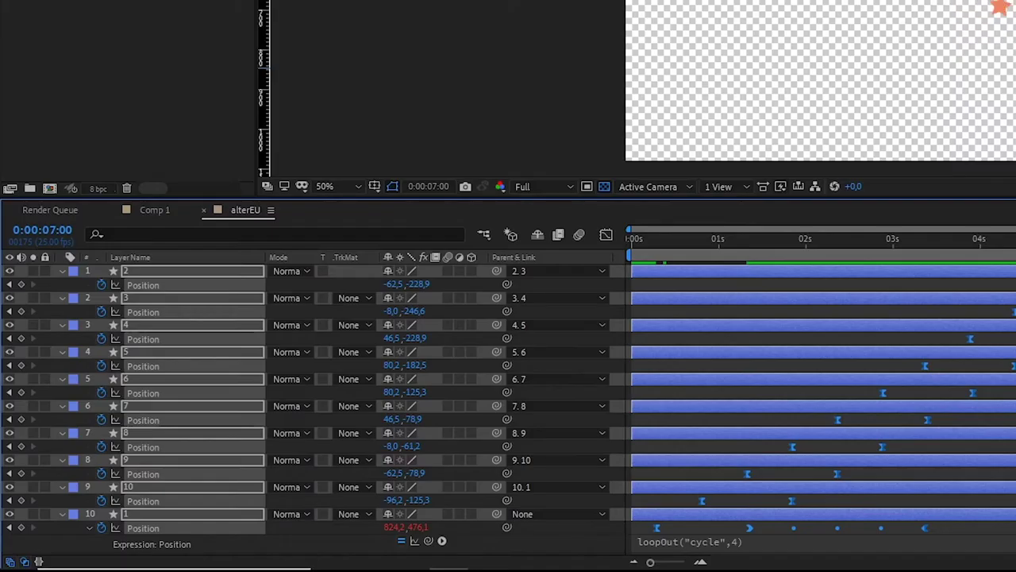
# Try star layer 1 at 356% scale, undo back to 100% at 7 seconds, and open the Layer menu.
pyautogui.click(129, 562)
pyautogui.click(129, 515)
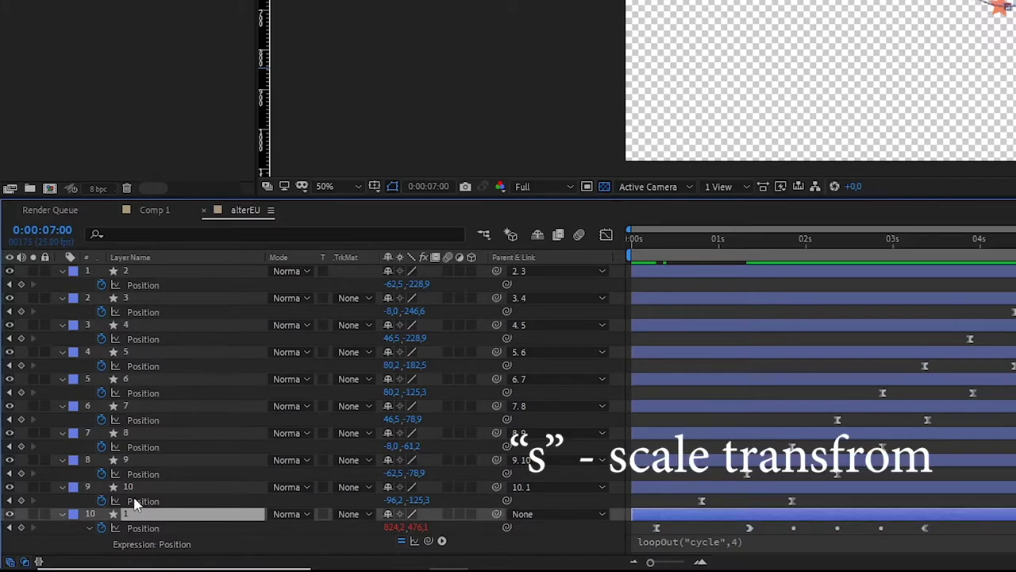
pyautogui.press('s')
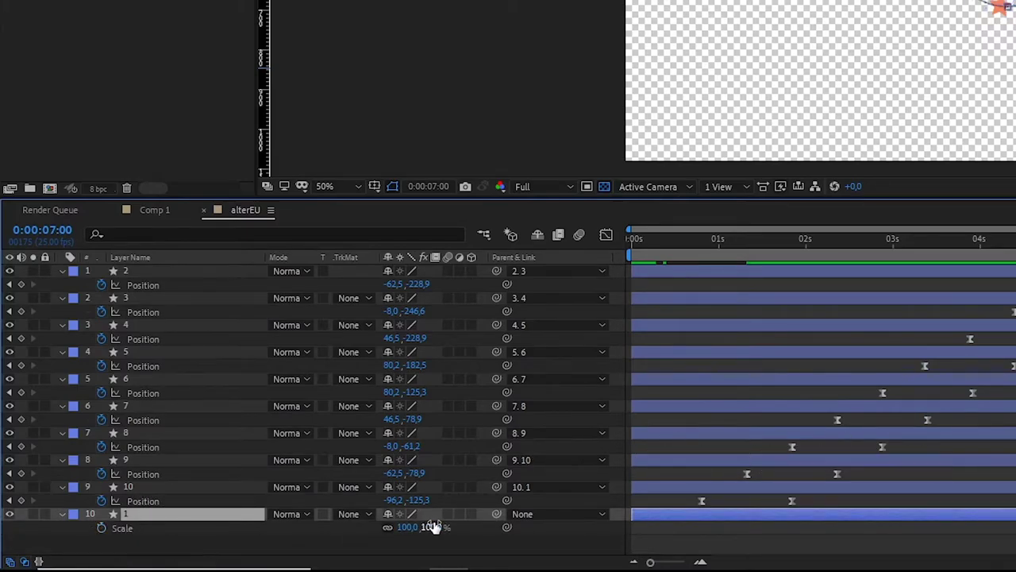
pyautogui.moveTo(421, 528); pyautogui.dragTo(599, 473)
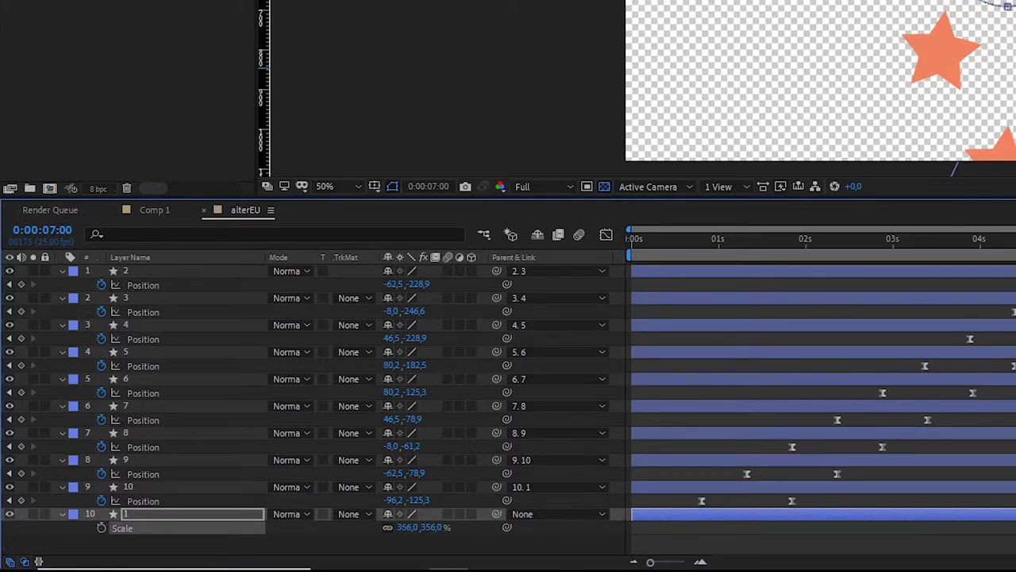
pyautogui.click(873, 352)
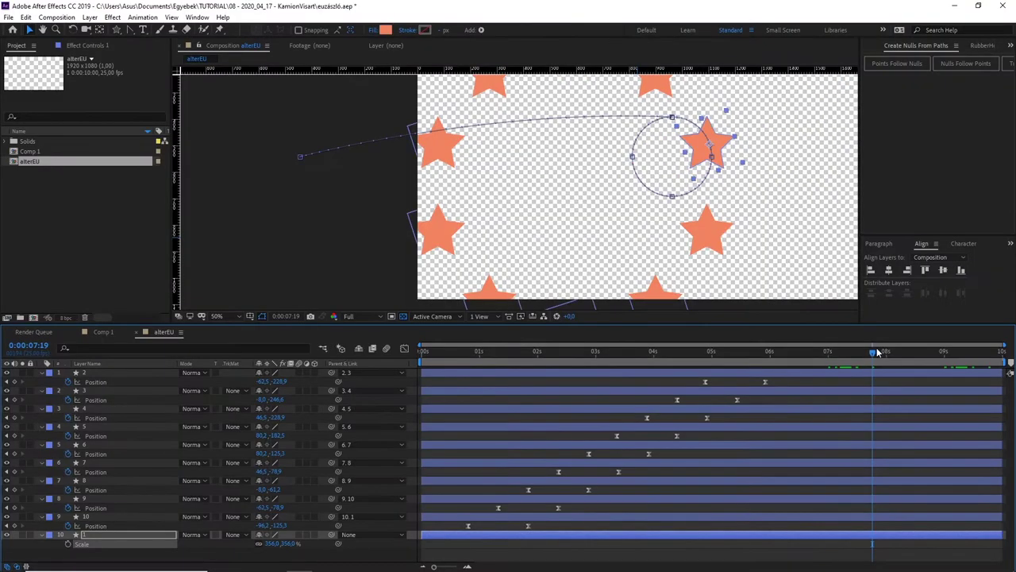
pyautogui.hotkey('ctrl', 'z')
pyautogui.moveTo(877, 352); pyautogui.dragTo(828, 352)
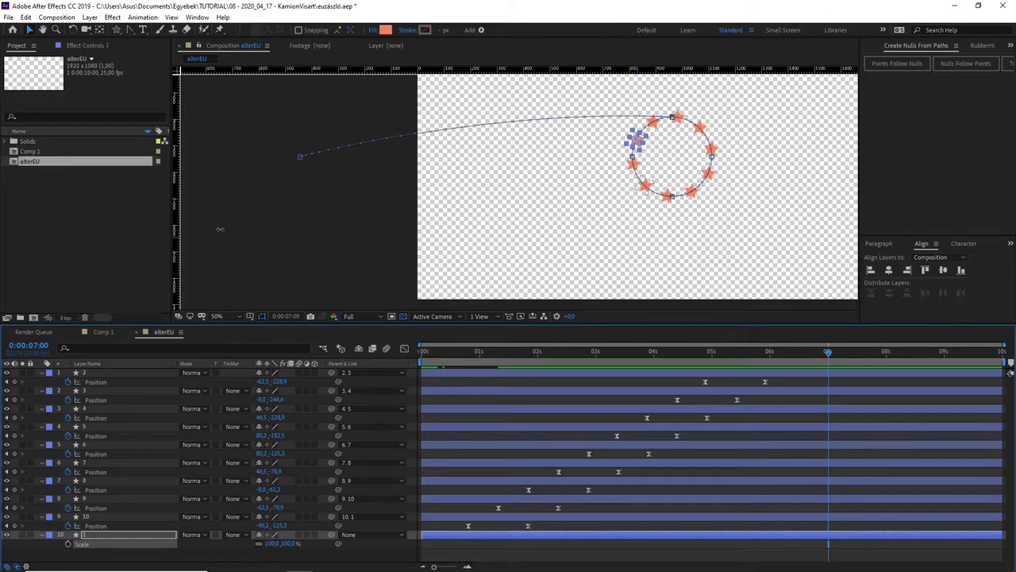
pyautogui.click(92, 18)
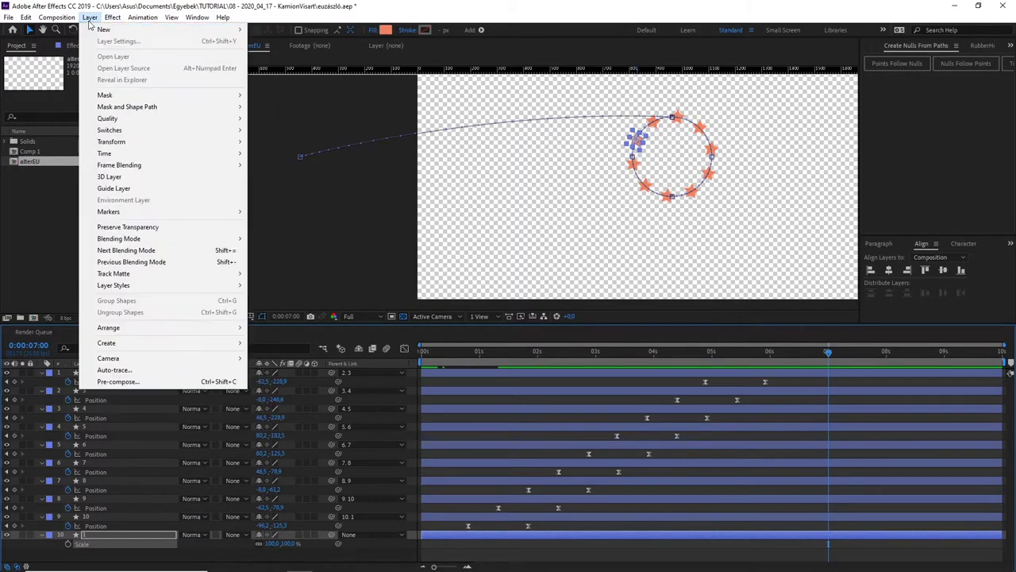
# Add a new Null Object layer and zoom the view in on it.
pyautogui.moveTo(246, 35)
pyautogui.click(278, 76)
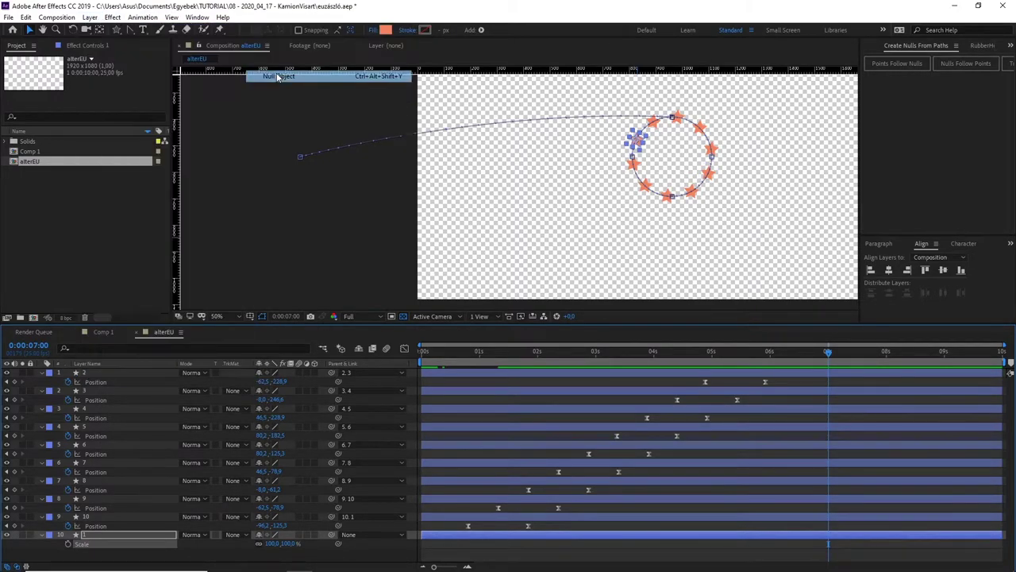
pyautogui.scroll(3, 672, 162)
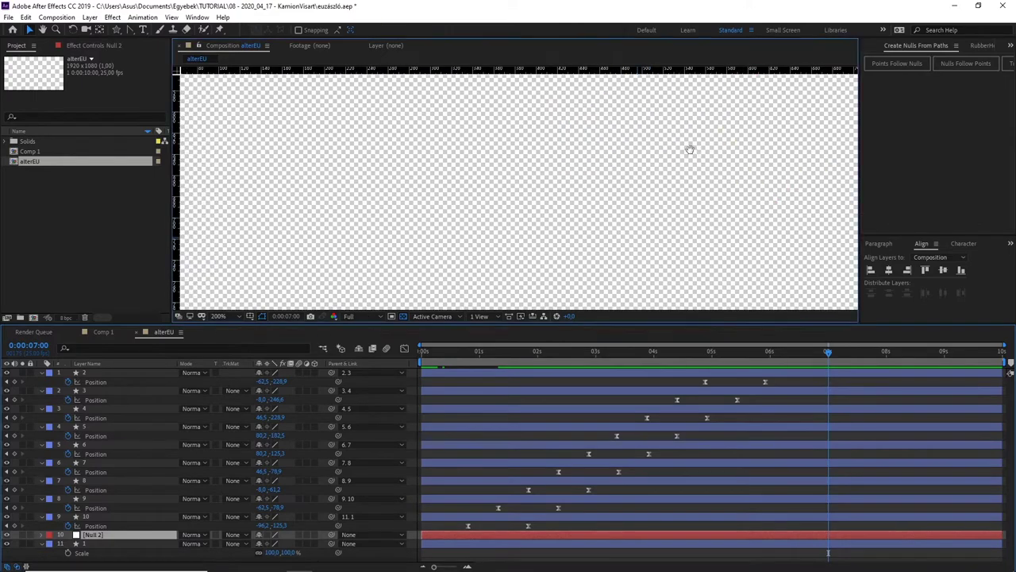
pyautogui.scroll(2, 690, 152)
pyautogui.press('v')
pyautogui.press(',')
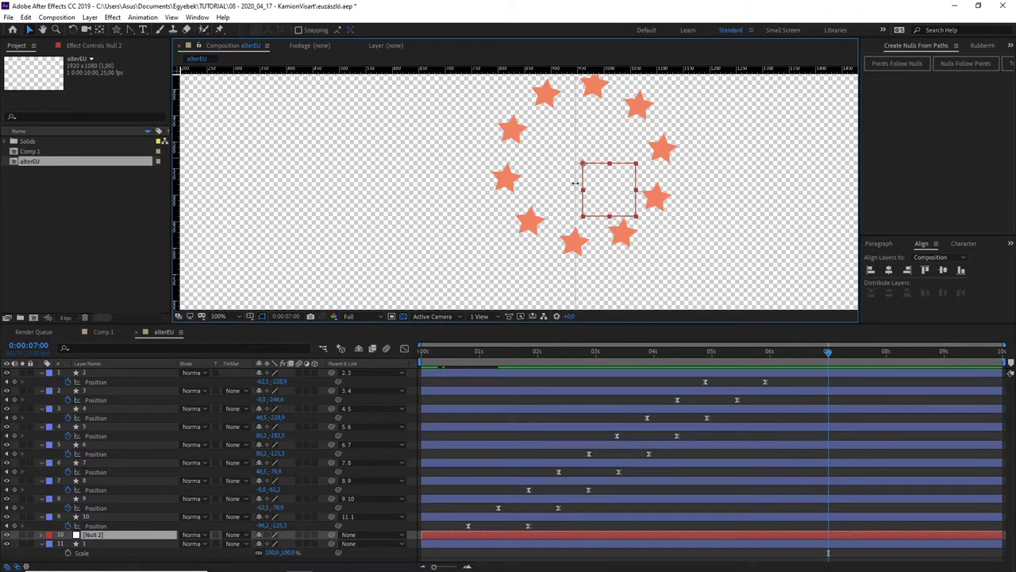
# Drag guides to the null's left and top edges, and move Null 2 to the top of the stack.
pyautogui.moveTo(574, 184); pyautogui.dragTo(582, 183)
pyautogui.moveTo(622, 70); pyautogui.dragTo(616, 163)
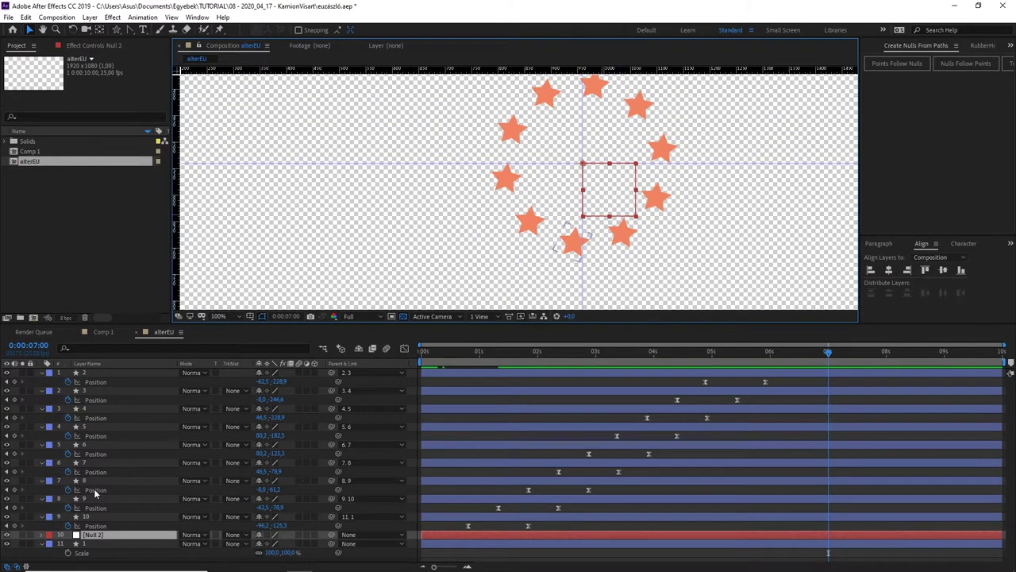
pyautogui.click(93, 544)
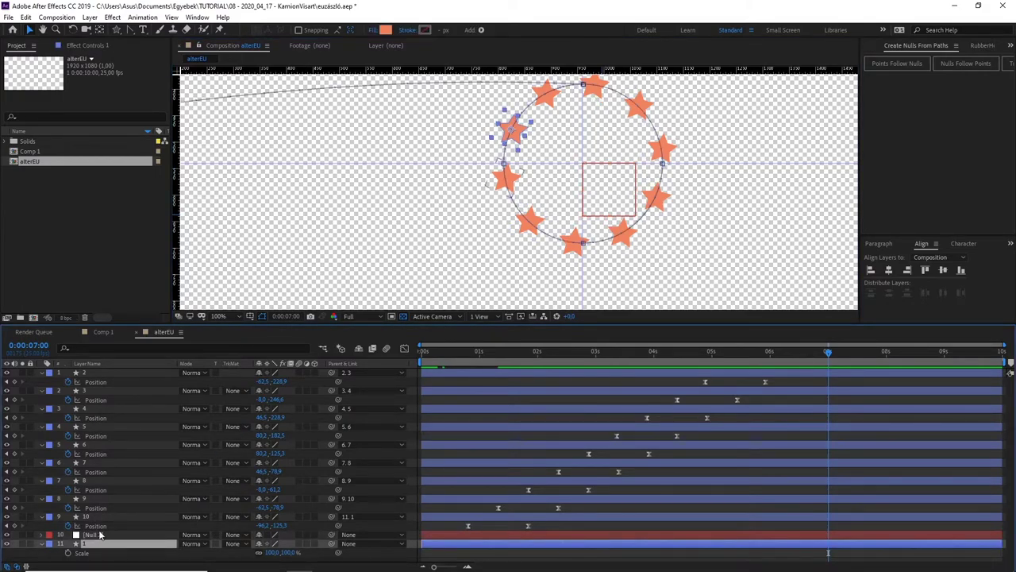
pyautogui.moveTo(99, 535); pyautogui.dragTo(104, 383)
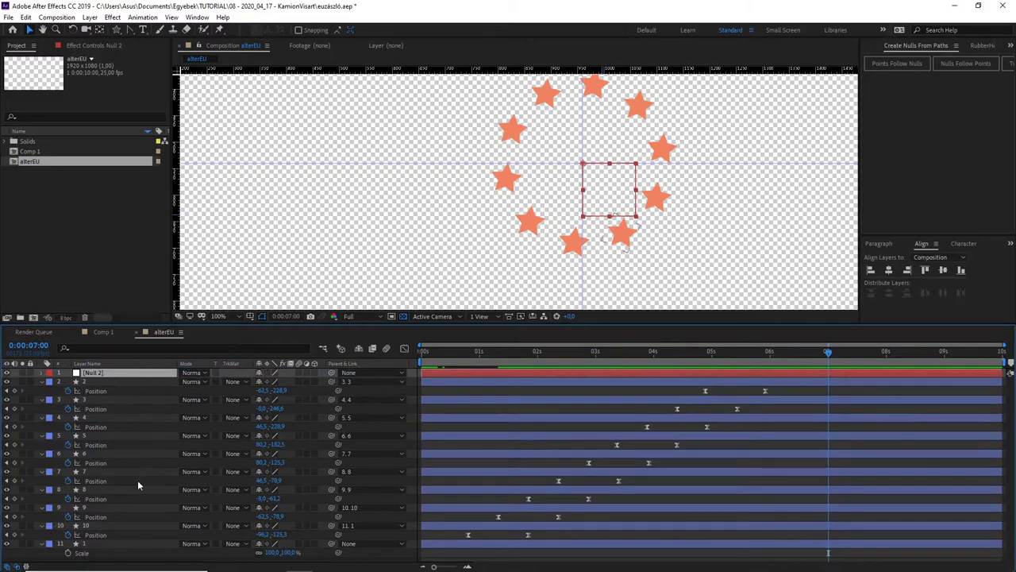
# Parent star layer 1 to Null 2 and rename the null 'master scale'.
pyautogui.click(94, 545)
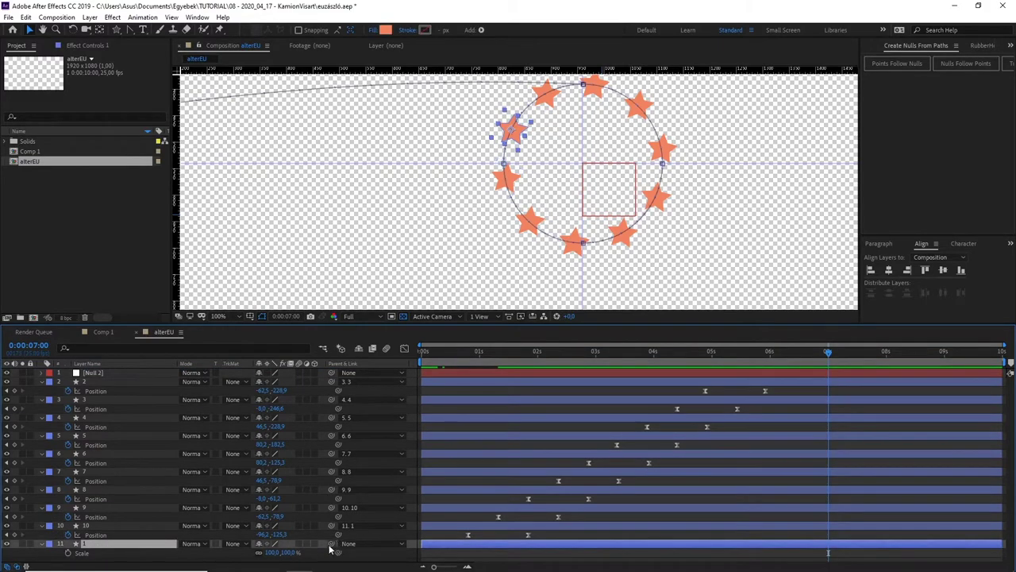
pyautogui.moveTo(332, 547); pyautogui.dragTo(148, 370)
pyautogui.click(147, 373)
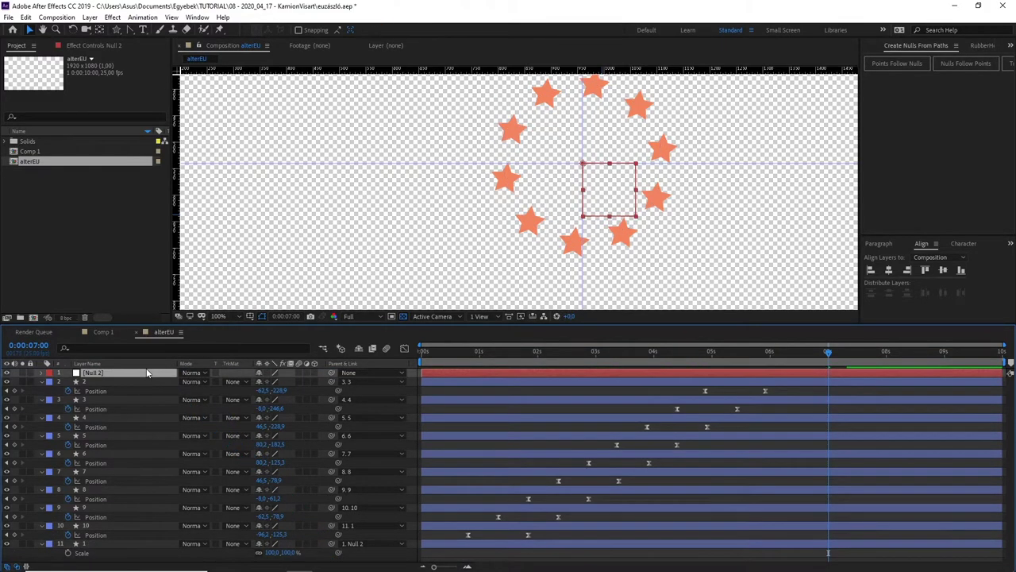
pyautogui.press('Return')
pyautogui.write('master scale')
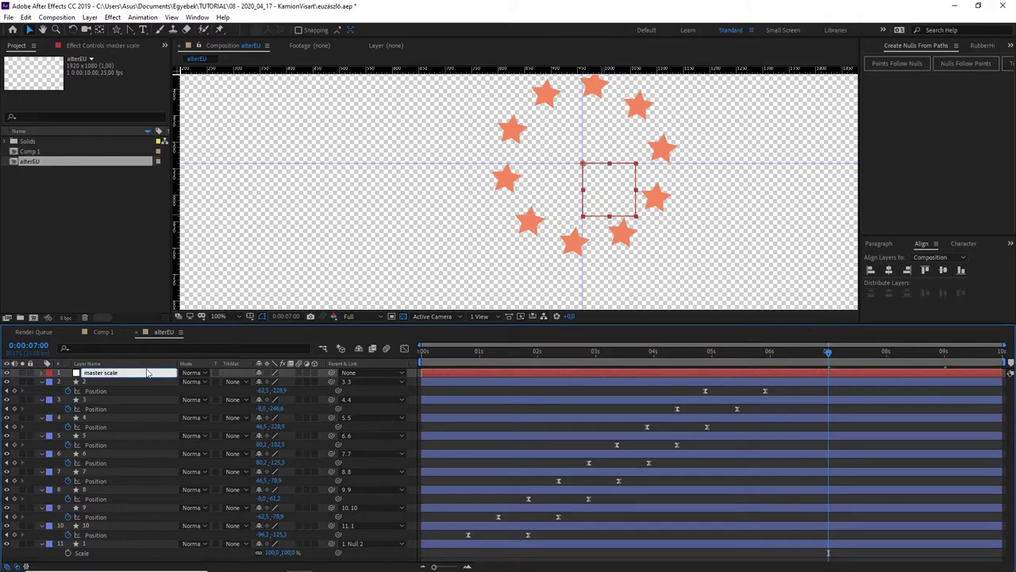
pyautogui.press('Return')
# Keyframe master scale's Scale up to 1023% at 9 seconds, preview the burst, and show its speed graph.
pyautogui.press('s')
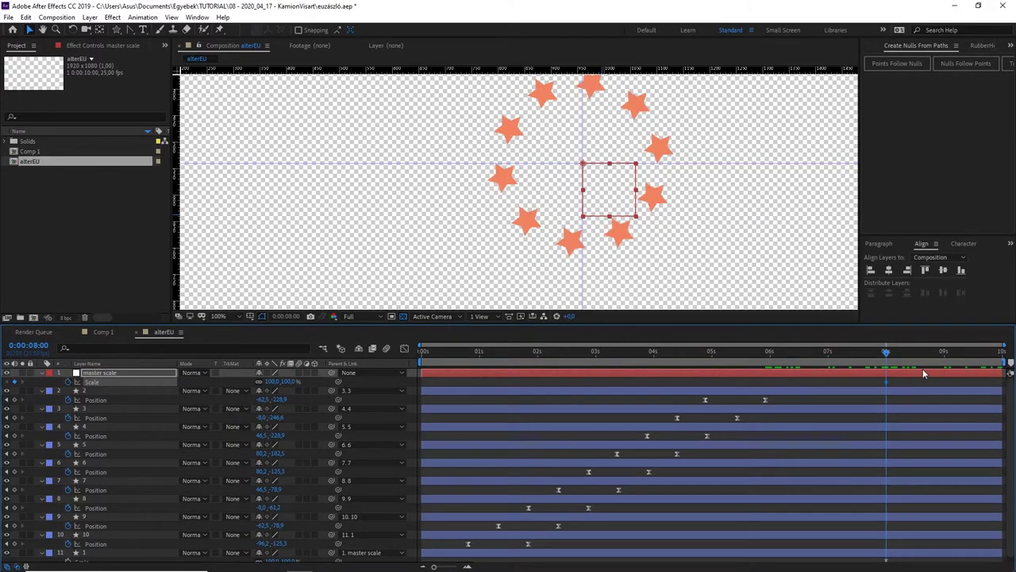
pyautogui.click(944, 354)
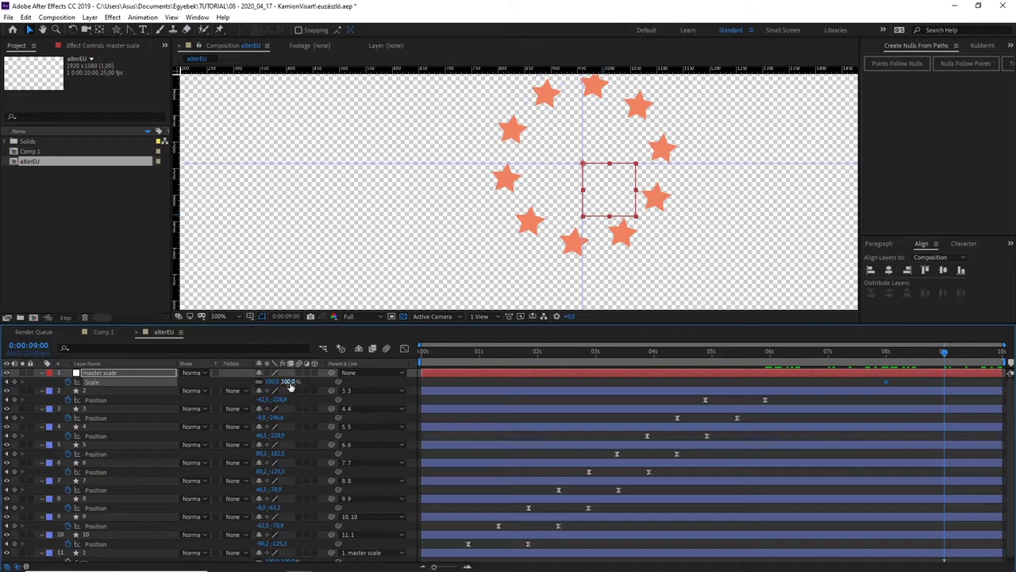
pyautogui.moveTo(278, 381); pyautogui.dragTo(447, 337)
pyautogui.press(',')
pyautogui.press(',')
pyautogui.press(',')
pyautogui.press(',')
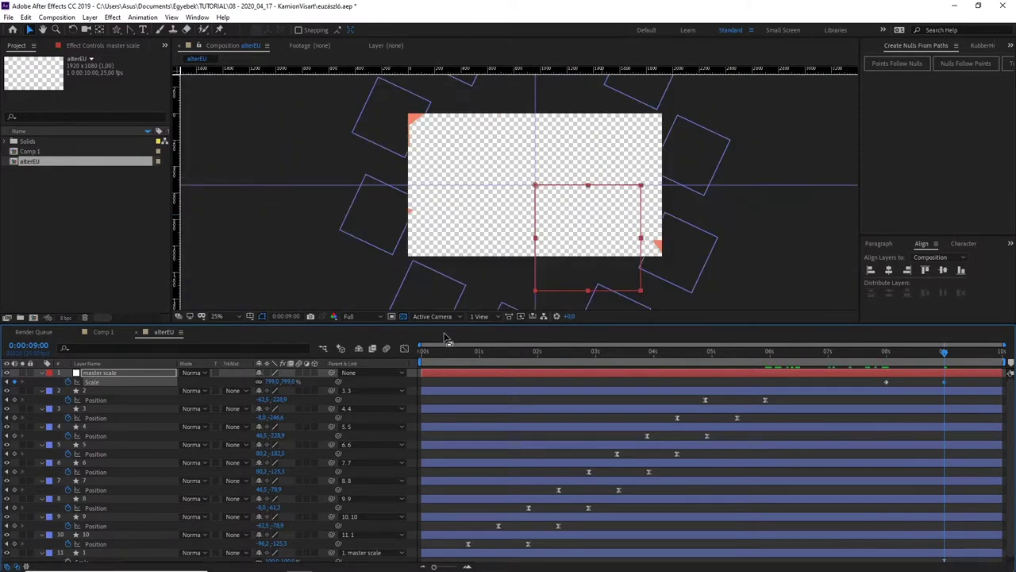
pyautogui.moveTo(291, 384); pyautogui.dragTo(341, 382)
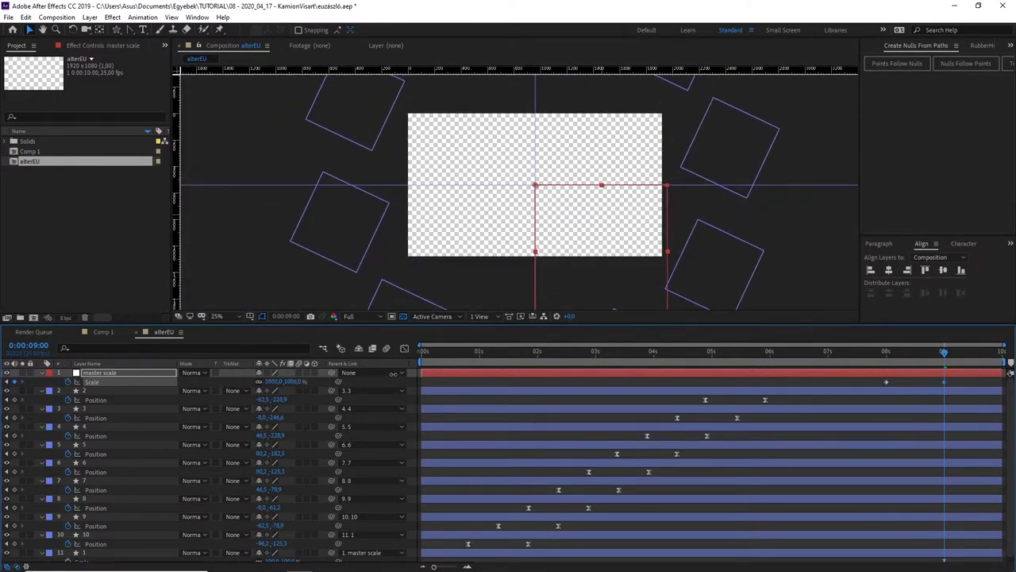
pyautogui.press('space')
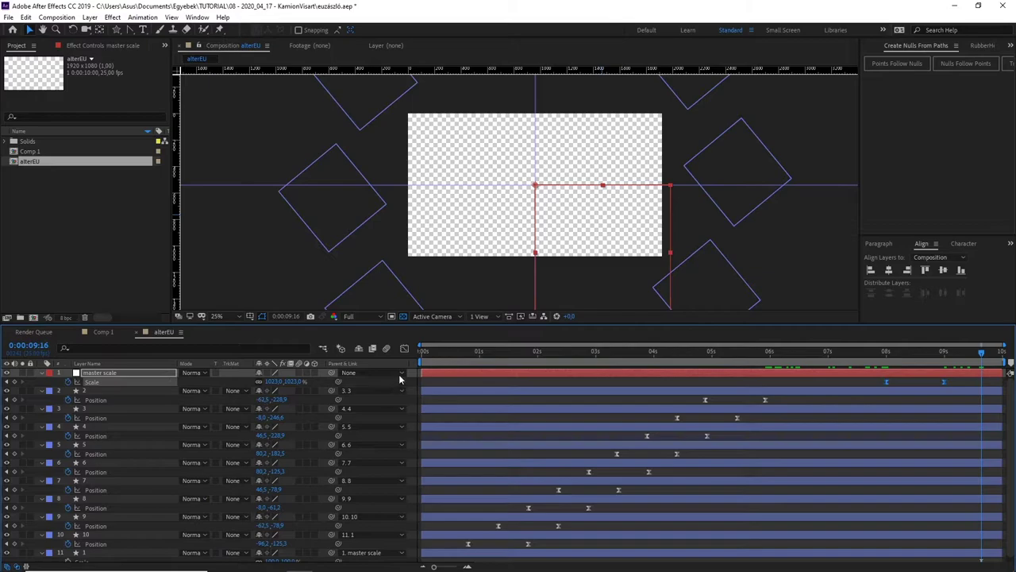
pyautogui.click(403, 352)
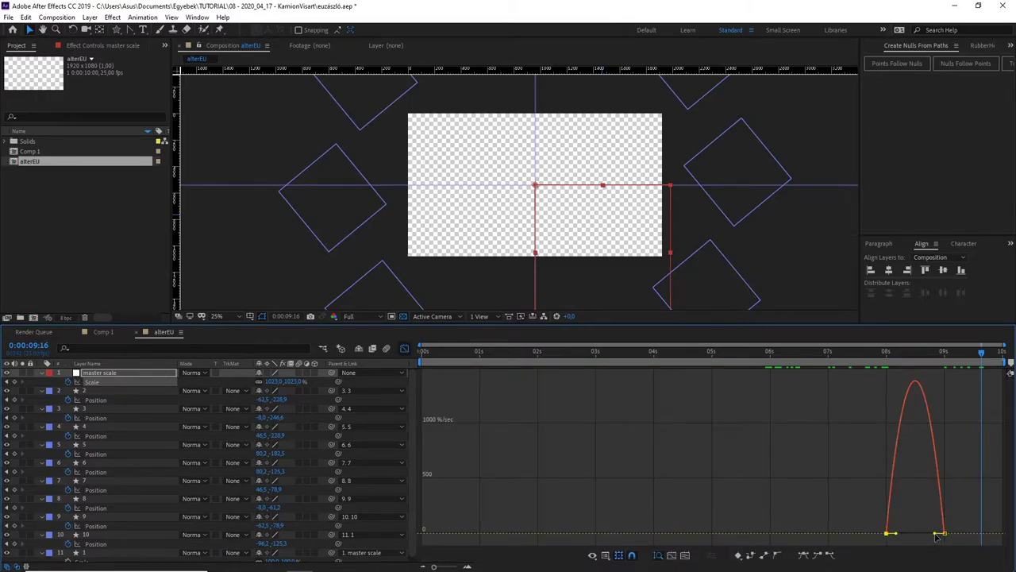
# Drag both scale keyframes' influence handles into a sharp speed peak, preview from 7:14, then leave the Graph Editor.
pyautogui.moveTo(938, 534); pyautogui.dragTo(926, 533)
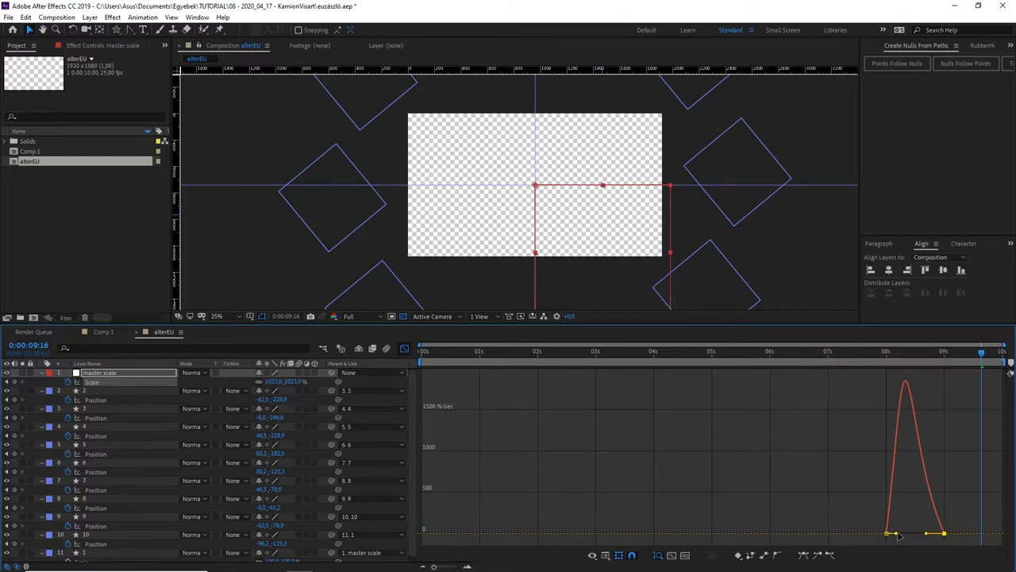
pyautogui.moveTo(898, 534); pyautogui.dragTo(901, 534)
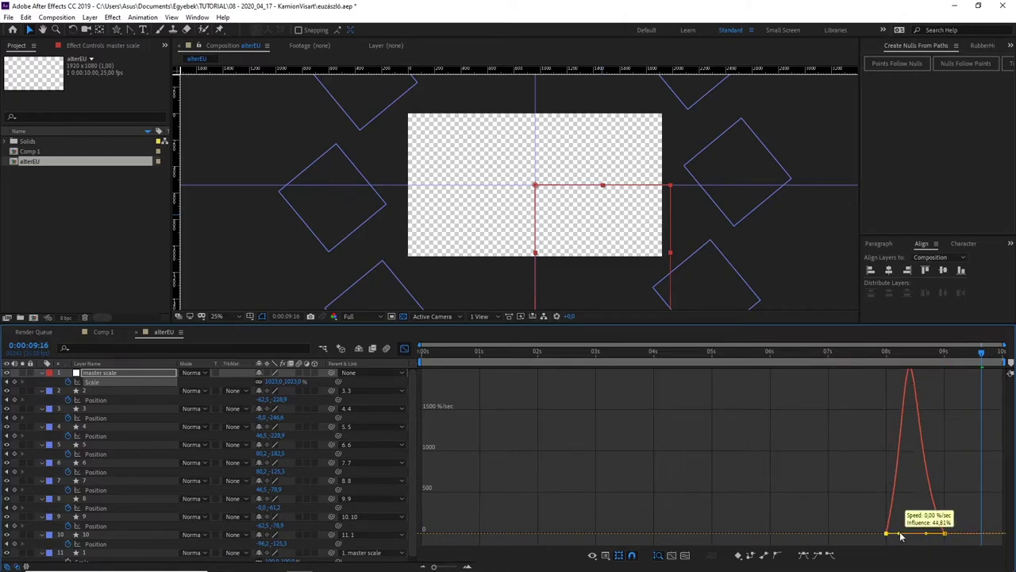
pyautogui.click(861, 357)
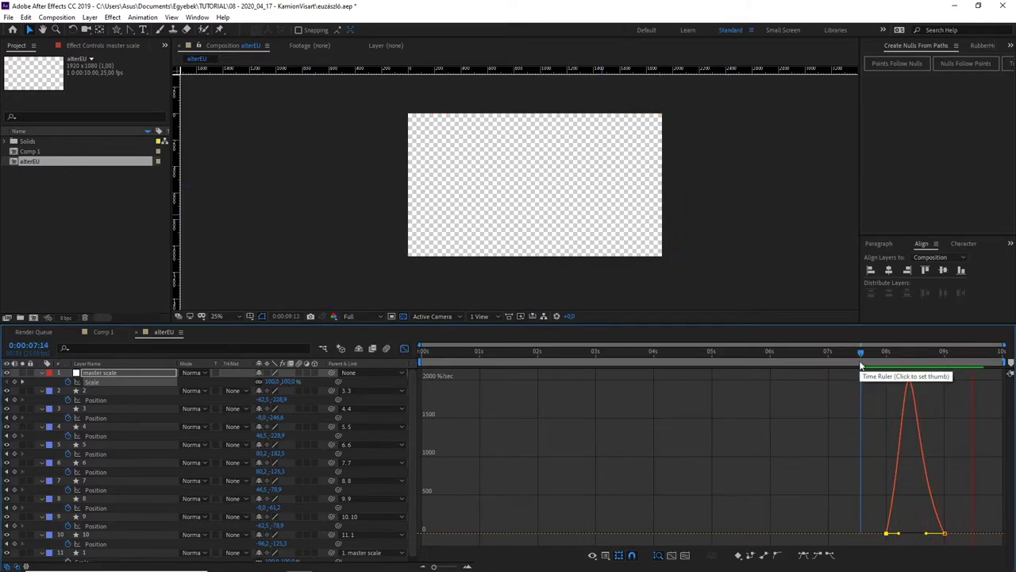
pyautogui.press('space')
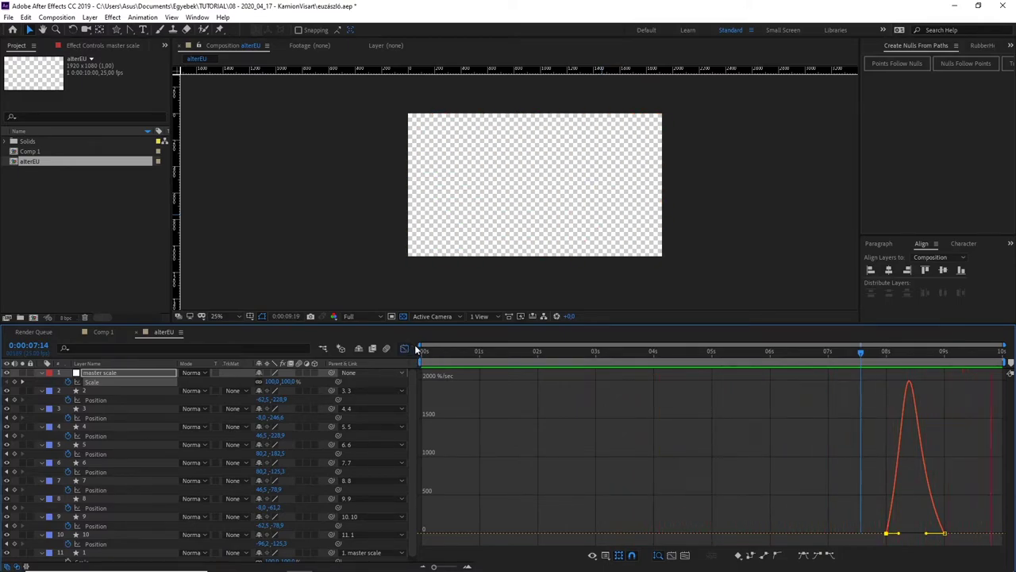
pyautogui.click(405, 349)
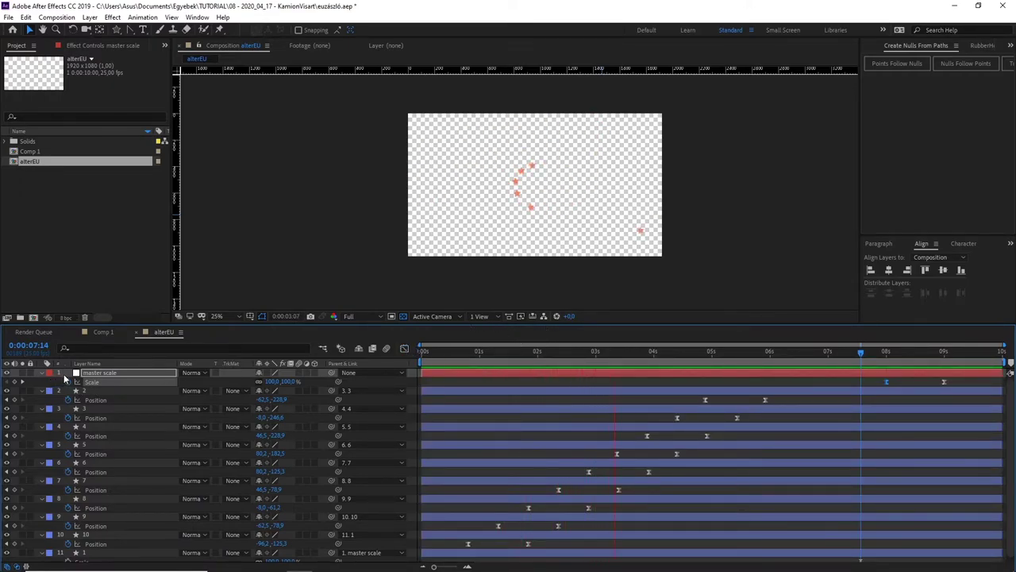
# Create a teal solid with Layer > New > Solid and send it to the bottom of the layer stack.
pyautogui.click(89, 16)
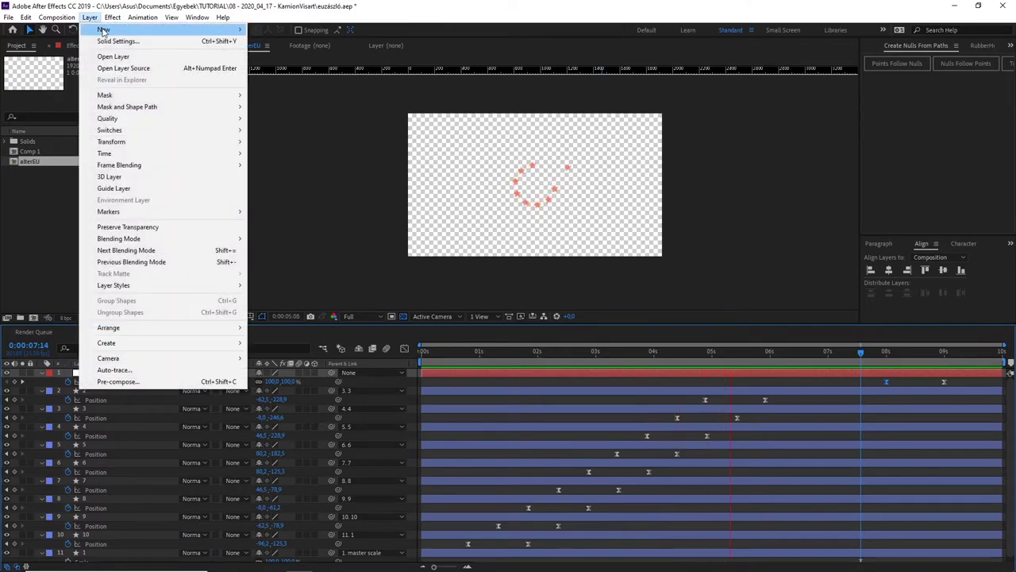
pyautogui.moveTo(208, 32)
pyautogui.click(272, 40)
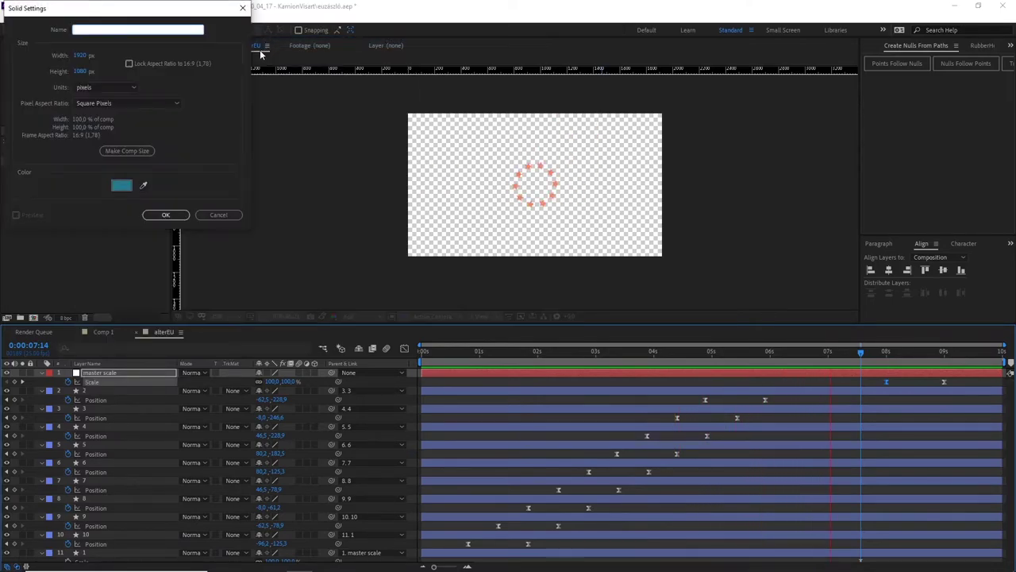
pyautogui.click(166, 217)
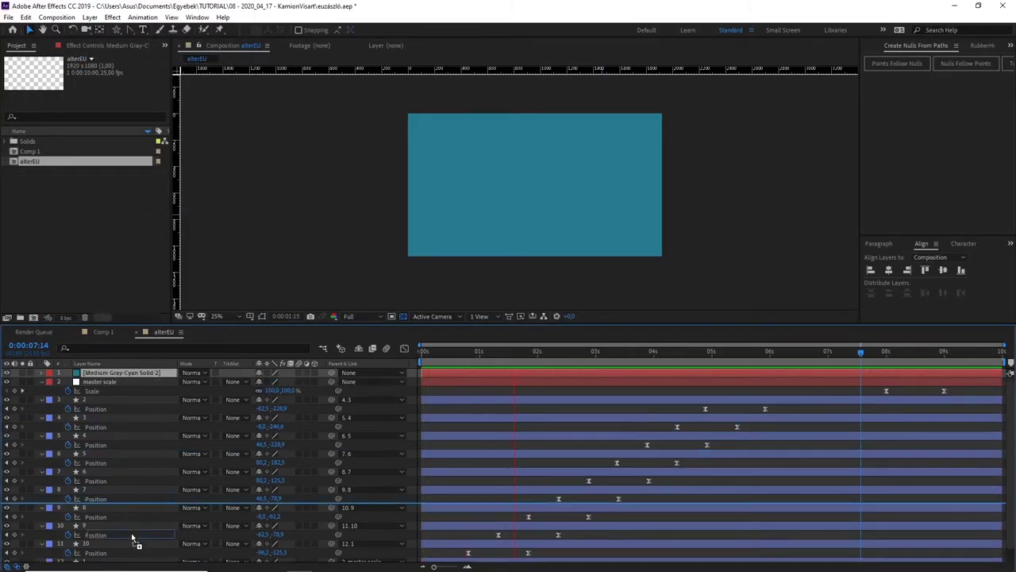
pyautogui.scroll(-1, 133, 563)
pyautogui.hotkey('ctrl', 'shift', '[')
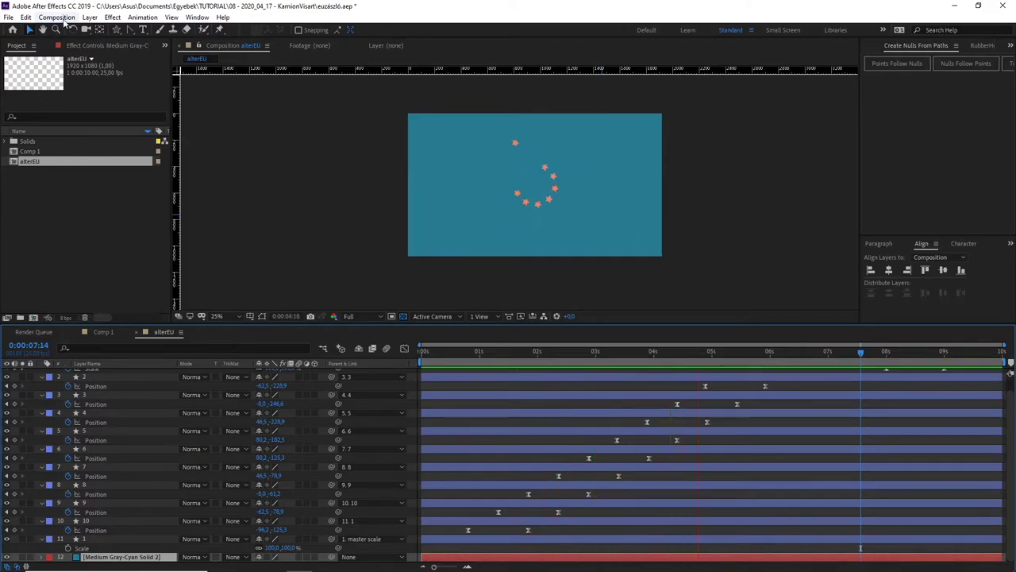
pyautogui.click(61, 18)
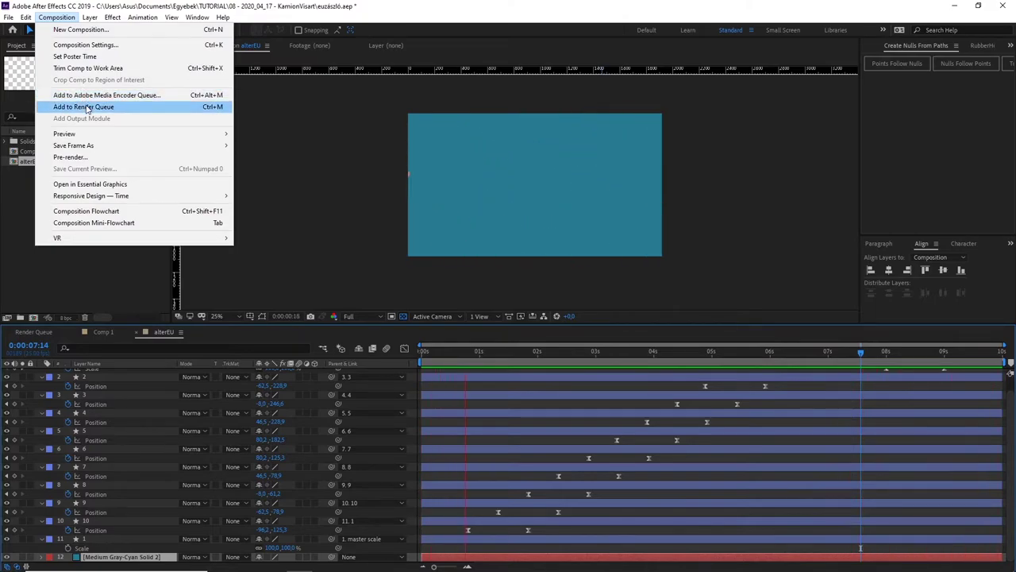
# Add alterEU to the Render Queue and switch its output module format from AVI to QuickTime.
pyautogui.click(87, 107)
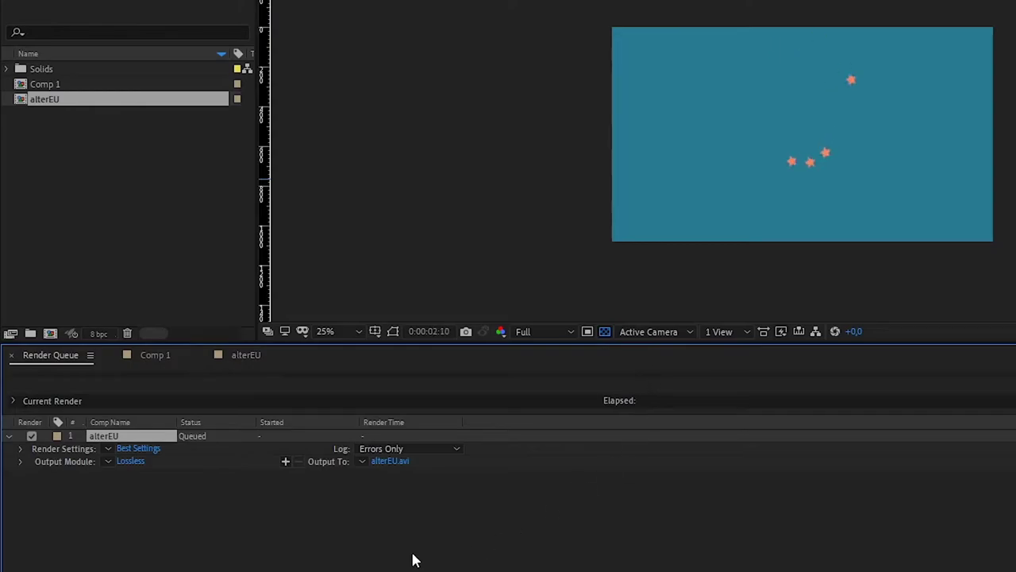
pyautogui.click(130, 461)
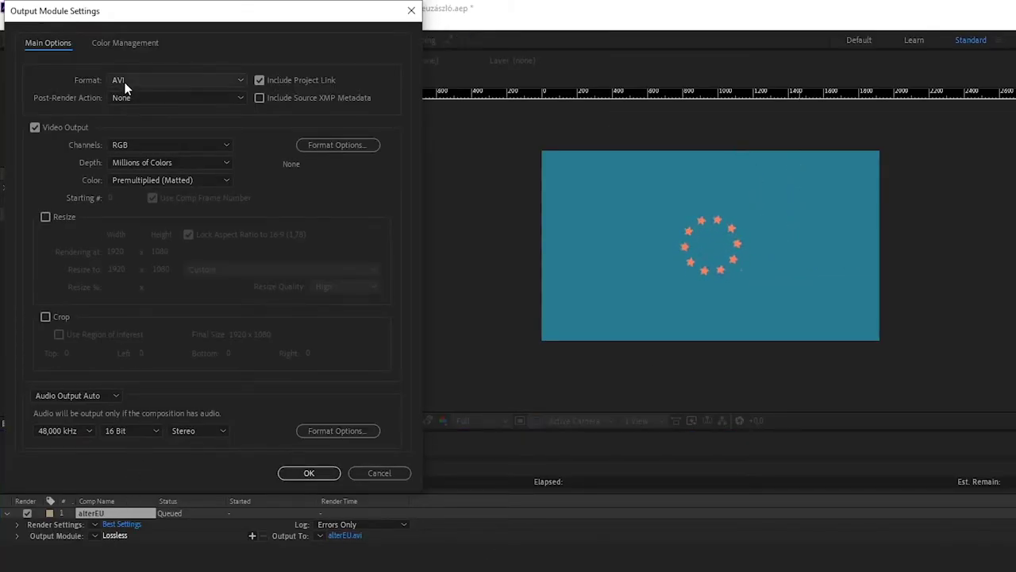
pyautogui.click(241, 81)
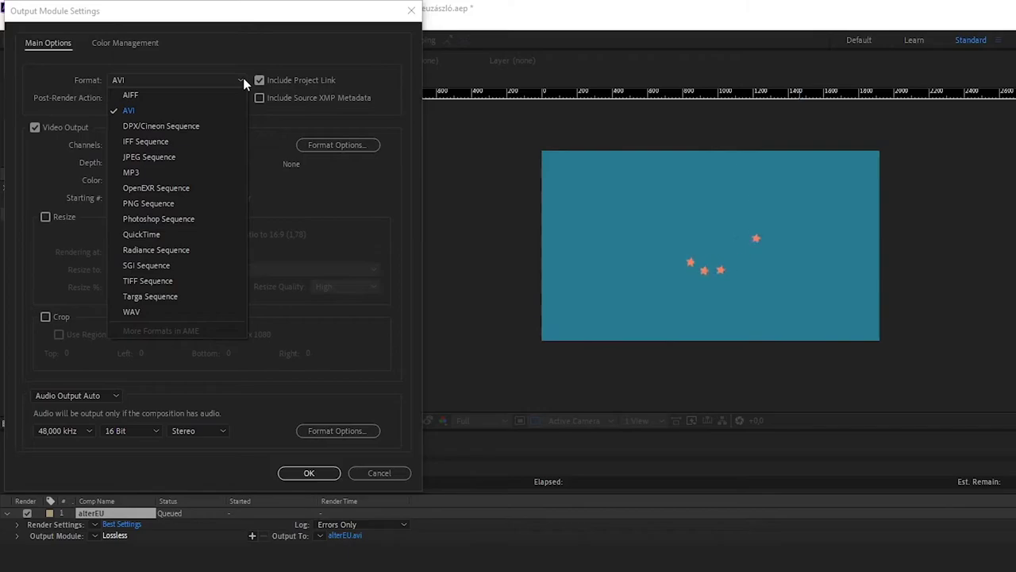
pyautogui.click(243, 77)
pyautogui.click(242, 78)
pyautogui.click(142, 234)
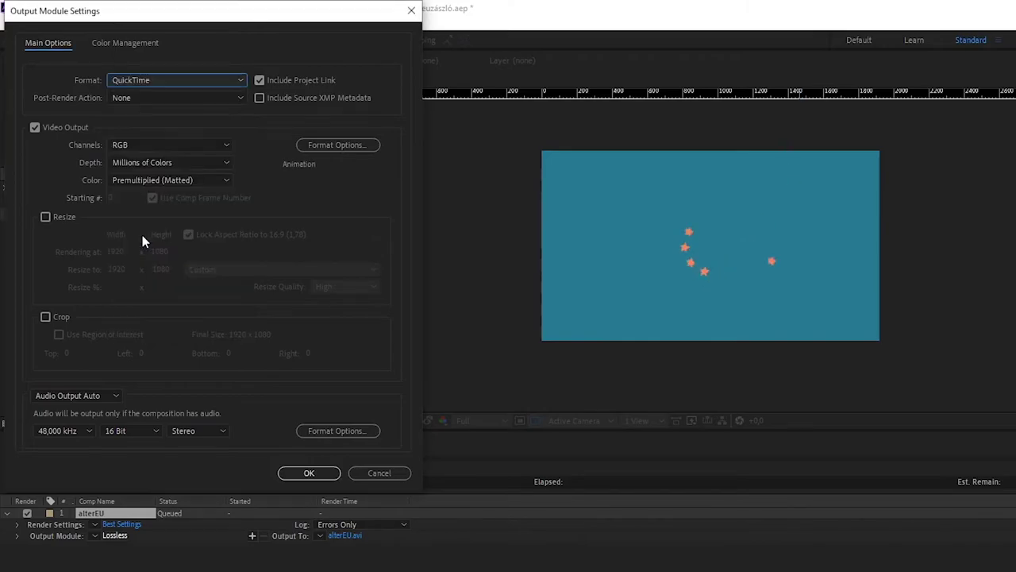
pyautogui.click(300, 148)
# Set the QuickTime video codec to DNxHR/DNxHD and confirm the Output Module Settings.
pyautogui.click(482, 105)
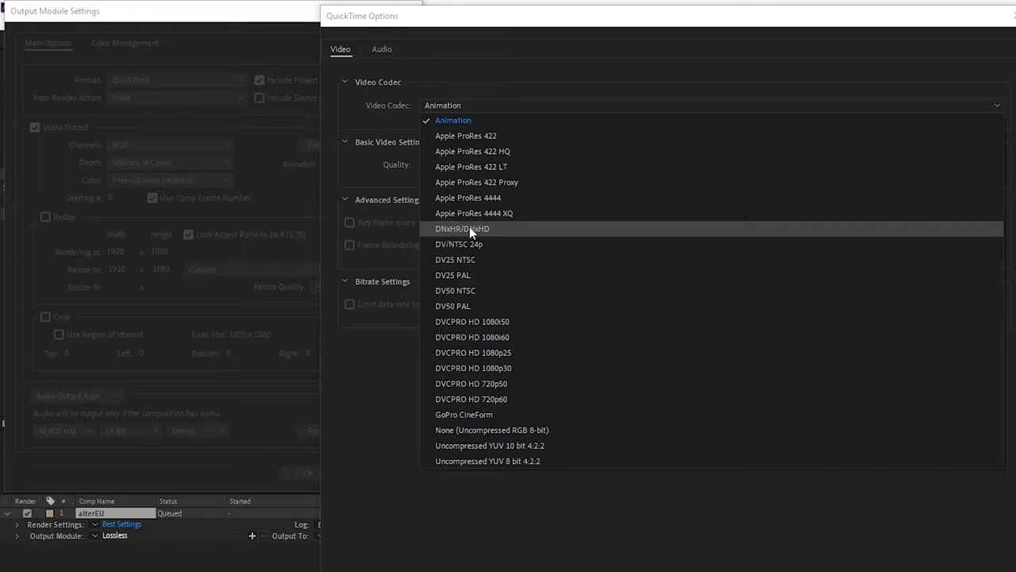
pyautogui.click(469, 228)
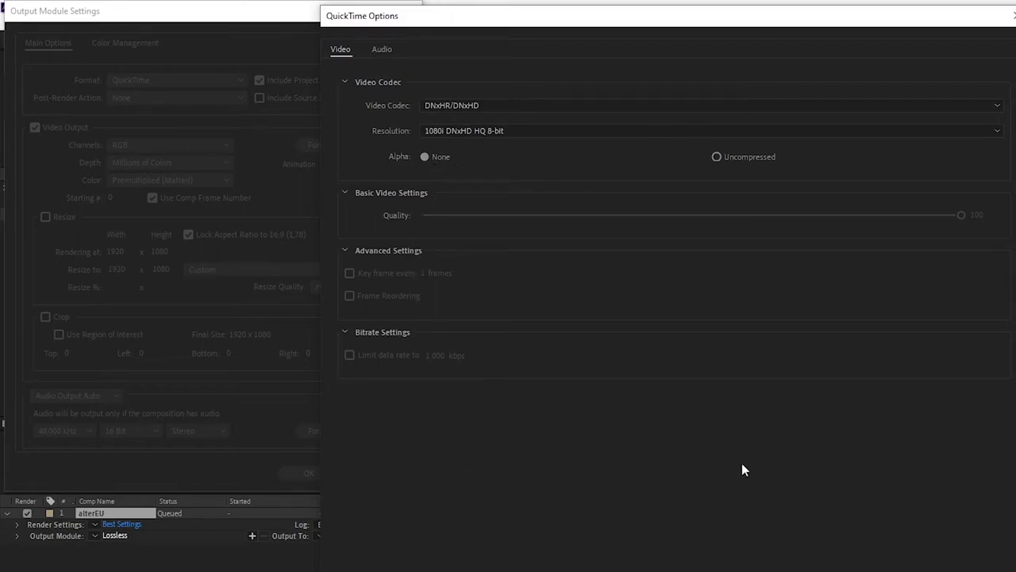
pyautogui.press('Return')
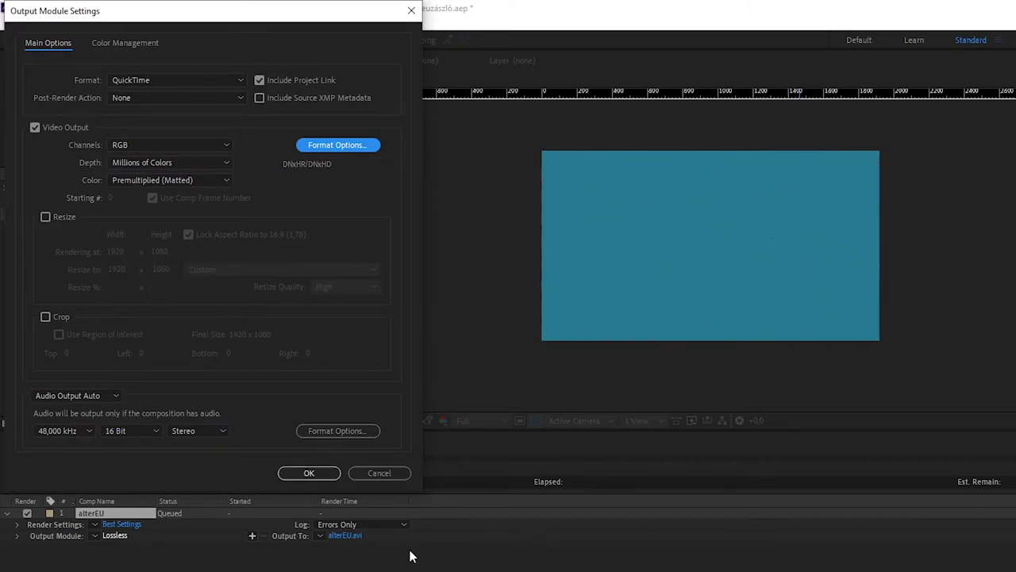
pyautogui.click(314, 474)
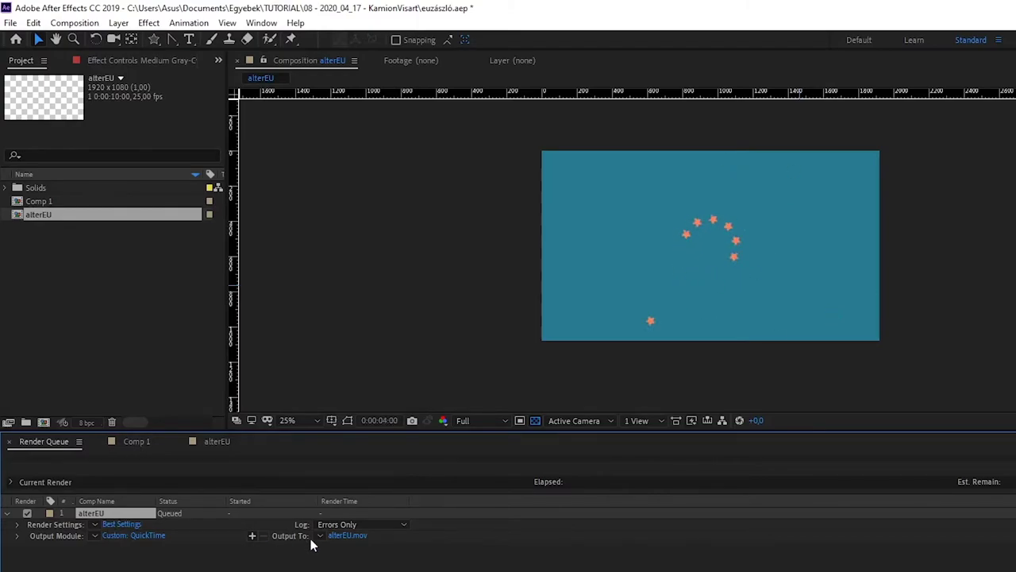
# Save the alterEU.mov output into a newly created folder named 'eu'.
pyautogui.click(349, 537)
pyautogui.click(100, 88)
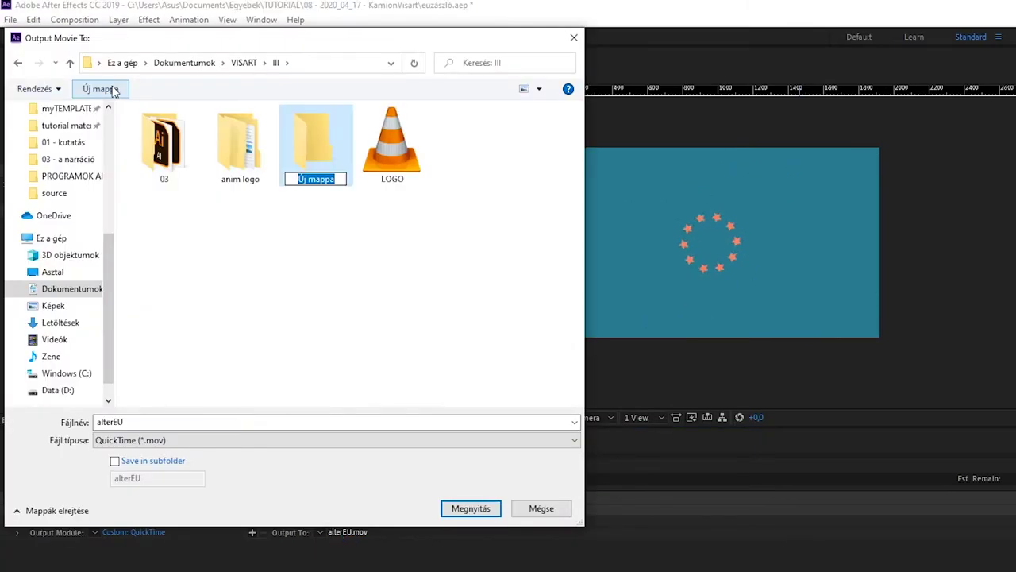
pyautogui.write('eu')
pyautogui.press('Return')
pyautogui.press('Return')
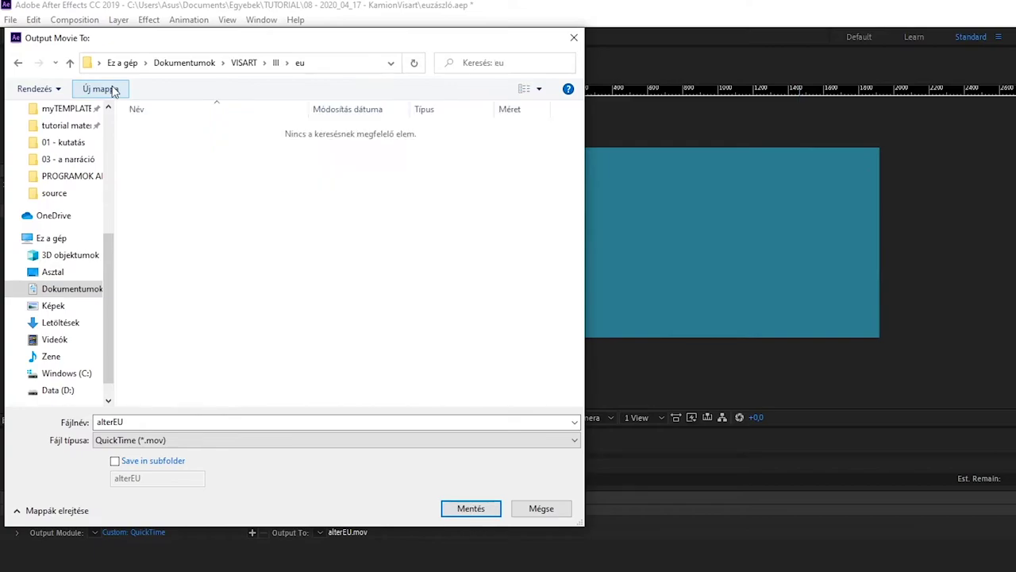
pyautogui.click(473, 508)
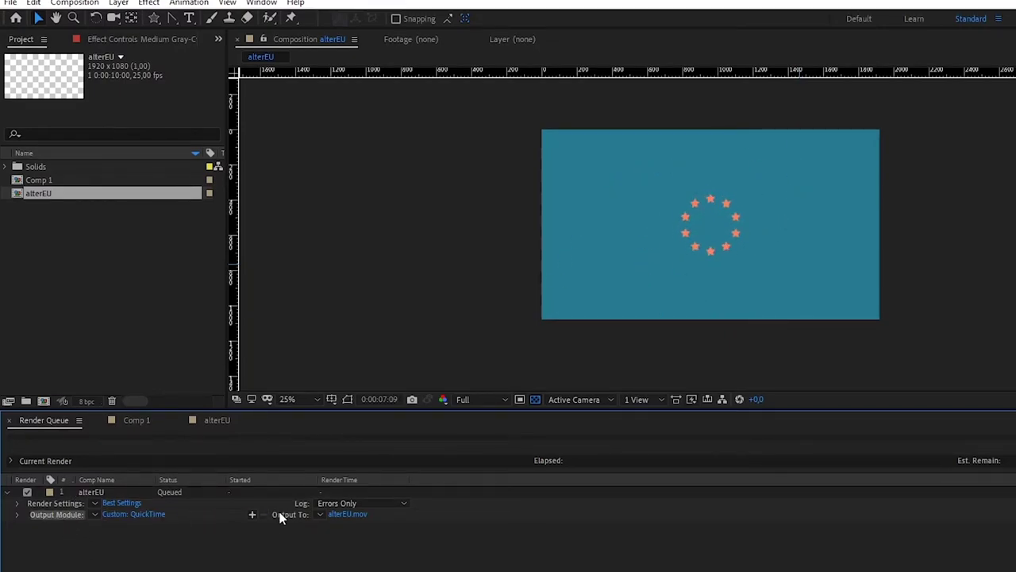
# Add a second QuickTime output and switch its video codec to Animation.
pyautogui.click(251, 514)
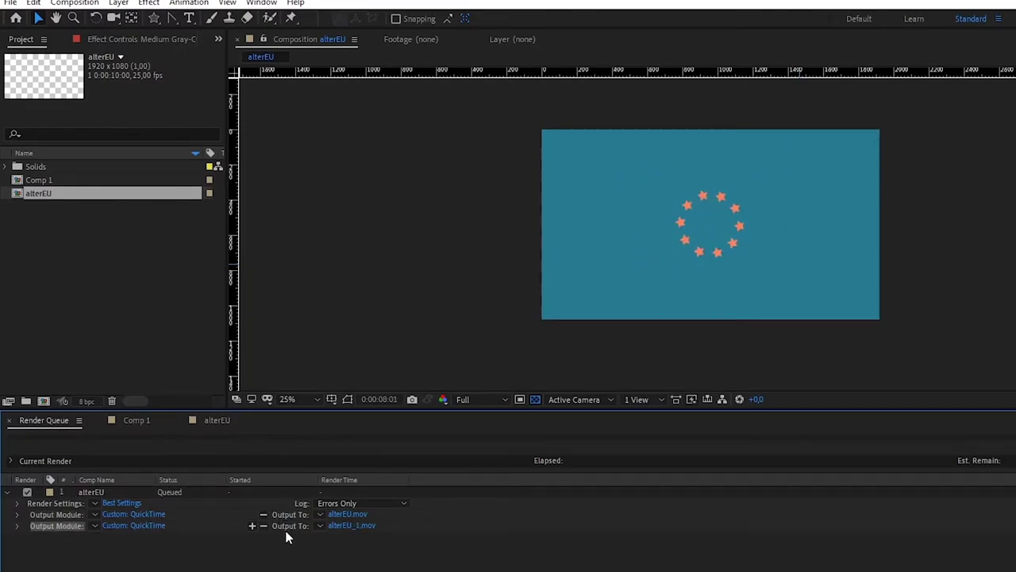
pyautogui.click(159, 525)
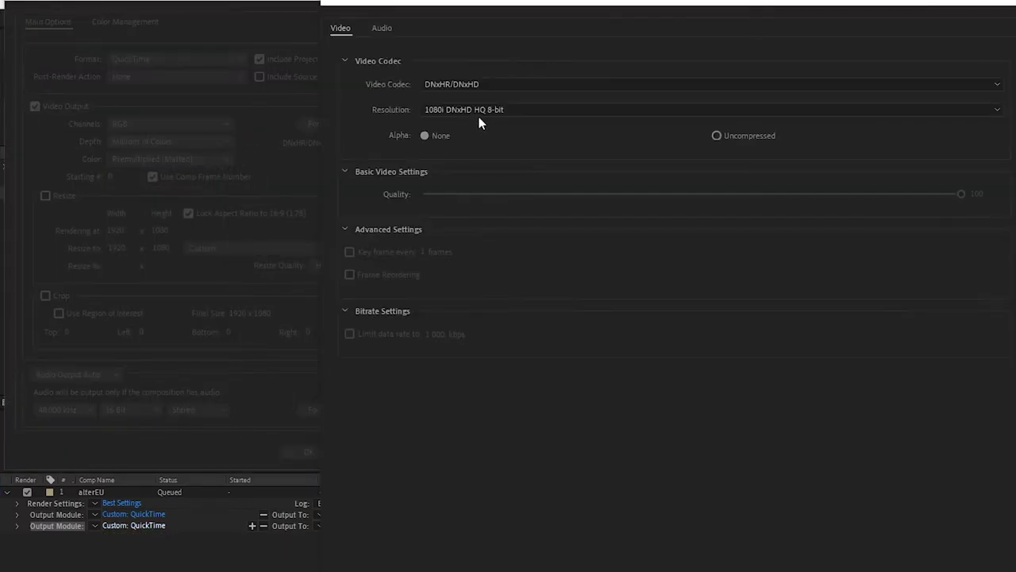
pyautogui.click(503, 108)
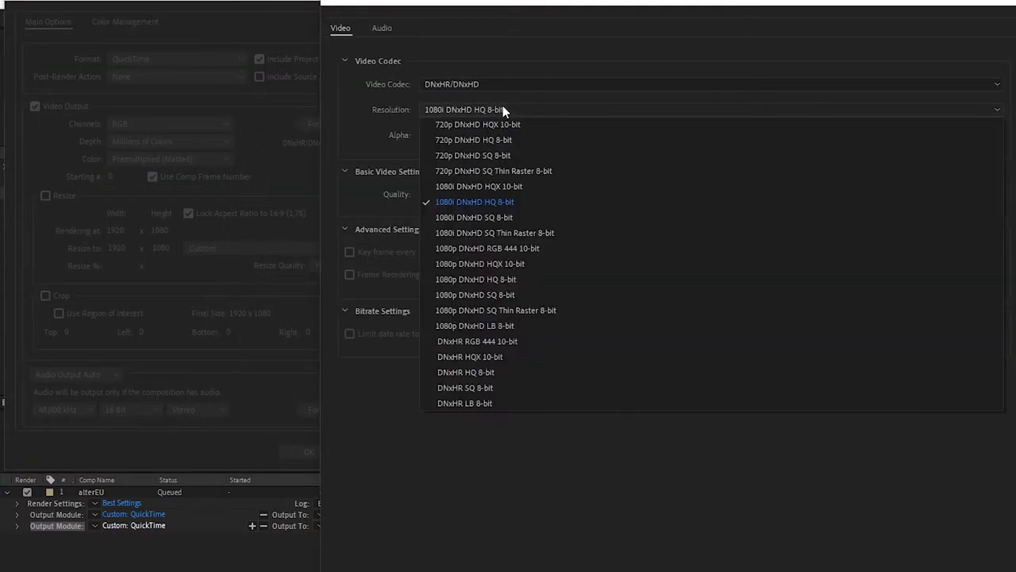
pyautogui.click(505, 84)
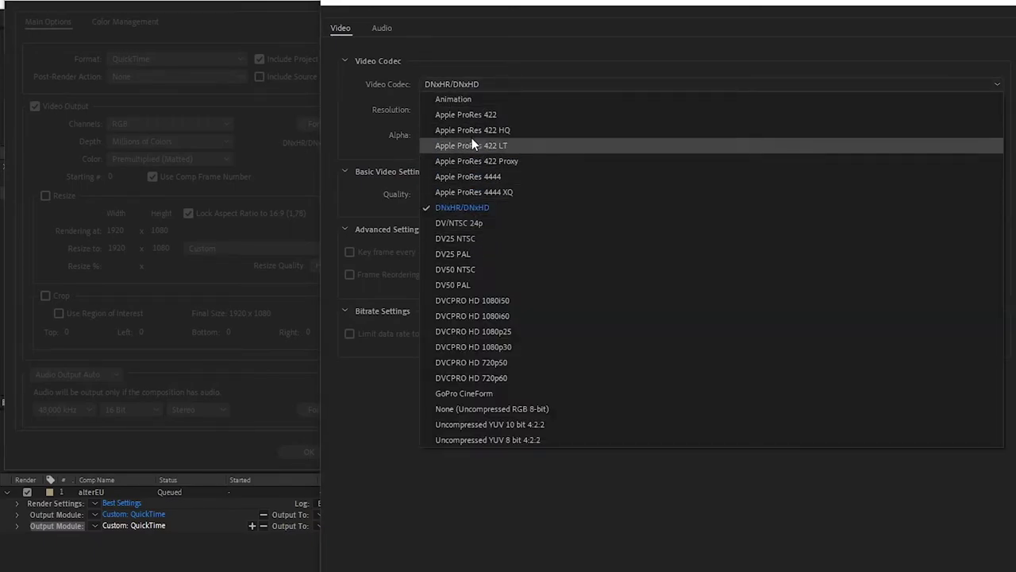
pyautogui.click(467, 100)
pyautogui.press('Return')
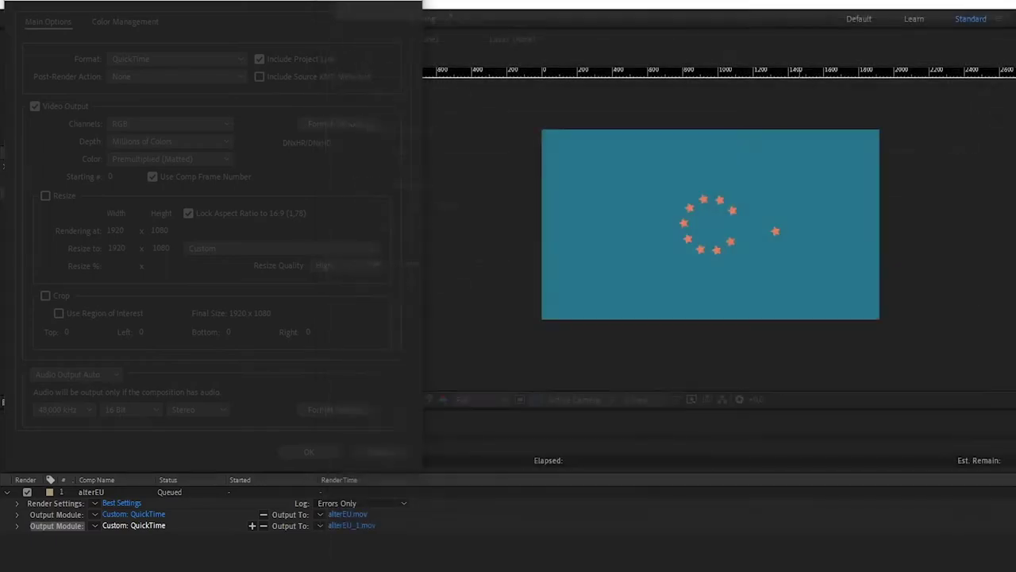
pyautogui.click(309, 452)
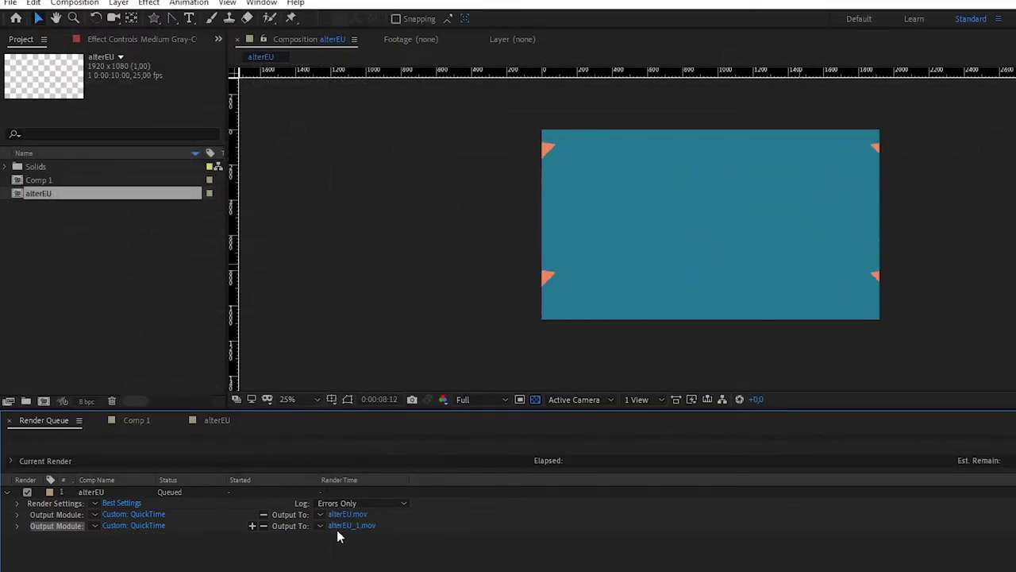
# Name the outputs alterEU_animation codec.mov and alterEU_dnxhdr.mov.
pyautogui.click(350, 527)
pyautogui.write('alterEU_animation code')
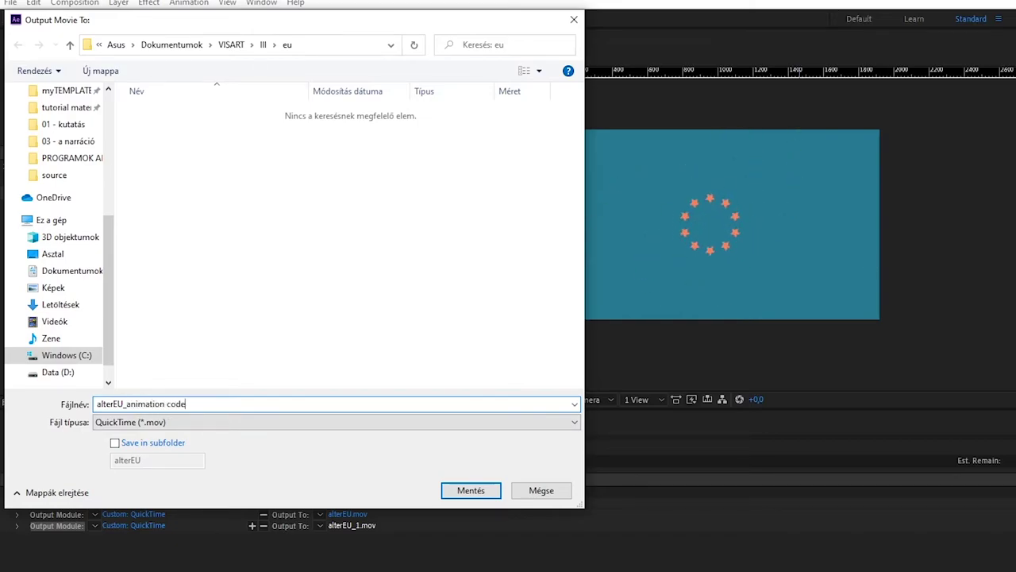
pyautogui.write('c')
pyautogui.press('Return')
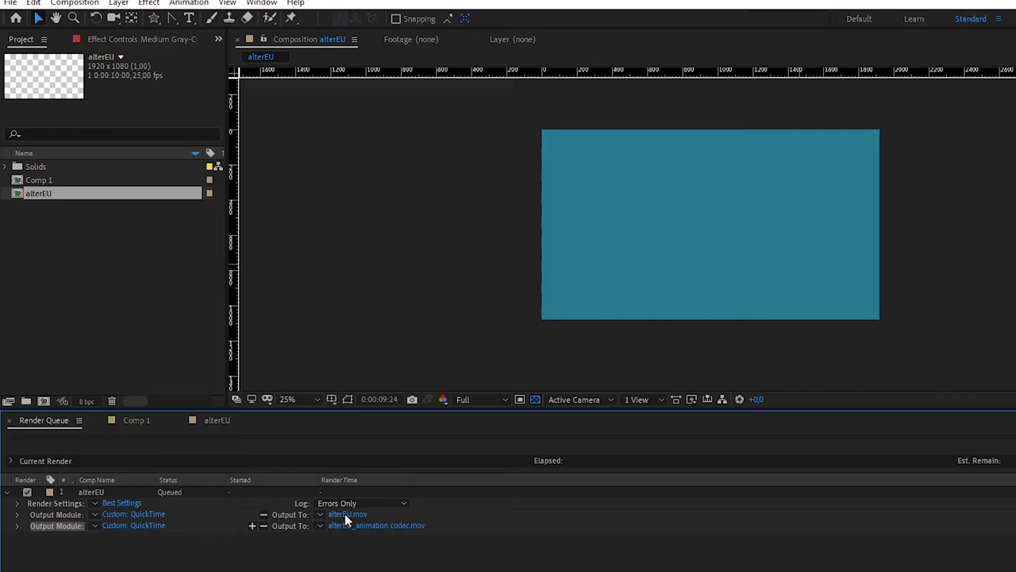
pyautogui.click(345, 513)
pyautogui.write('alterEU_dnxhdr')
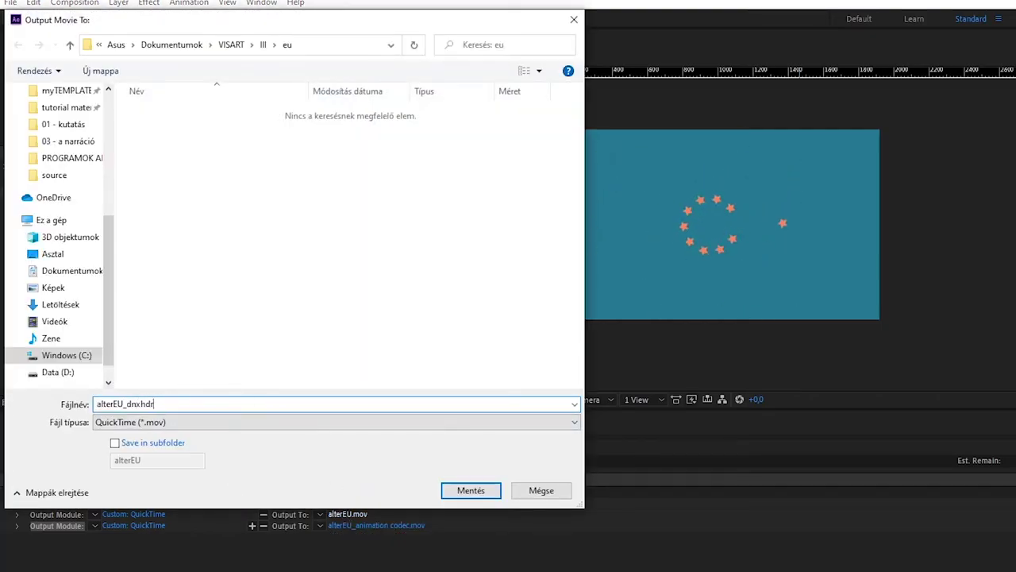
pyautogui.click(471, 496)
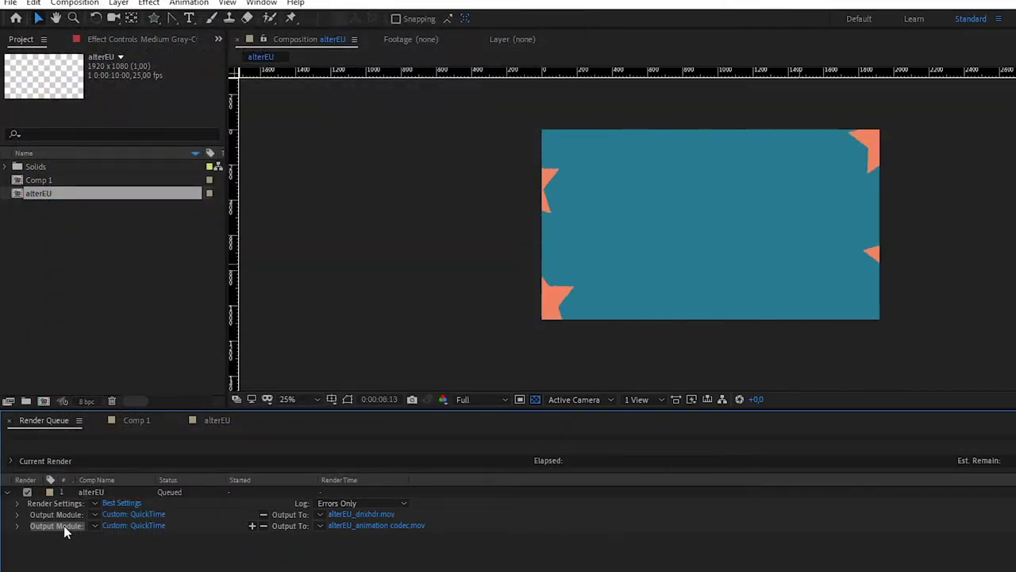
# Add a third output in AVI format with the TechSmith Screen Capture Codec.
pyautogui.hotkey('ctrl', 'd')
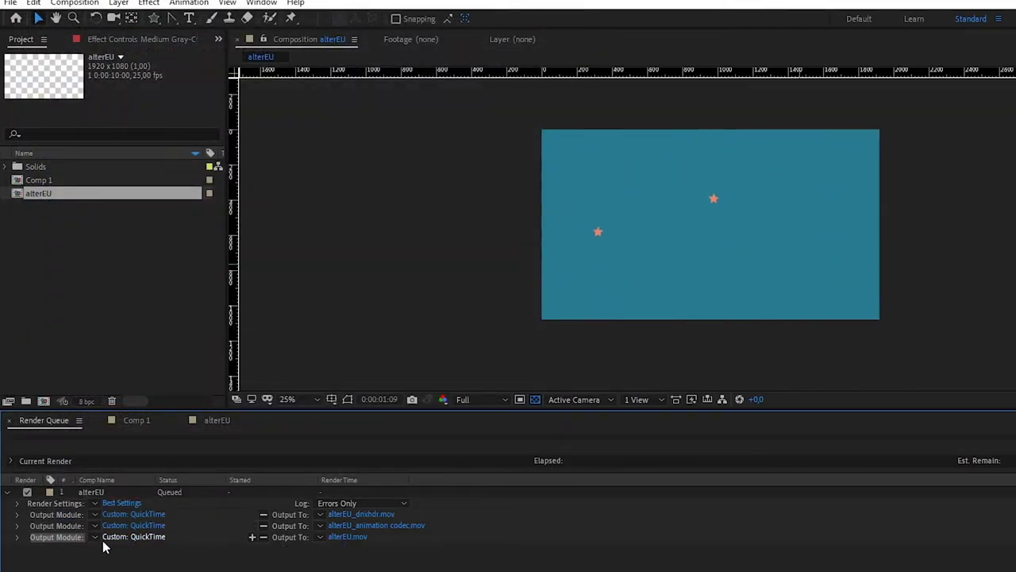
pyautogui.click(120, 538)
pyautogui.click(241, 59)
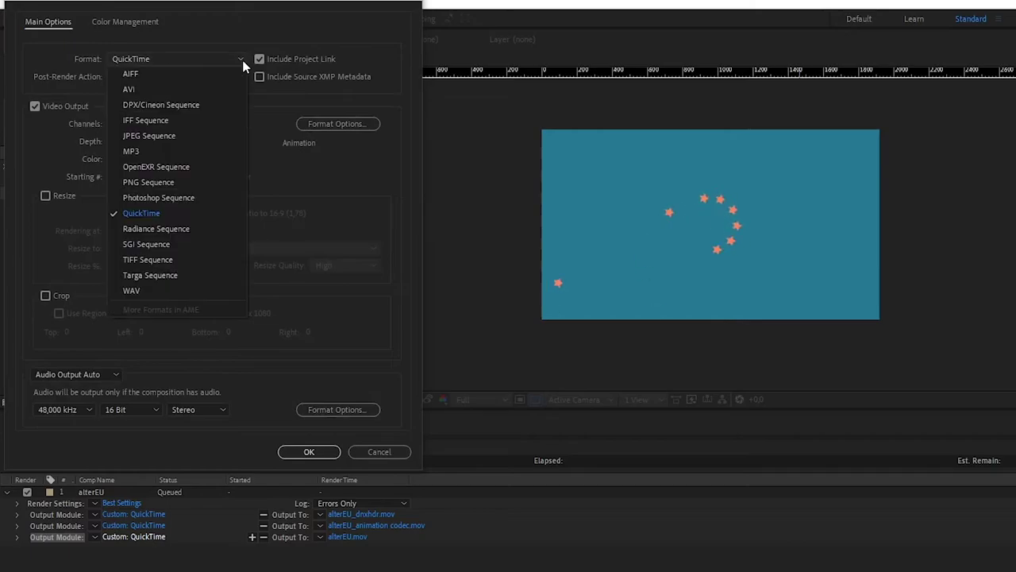
pyautogui.click(154, 89)
pyautogui.click(349, 125)
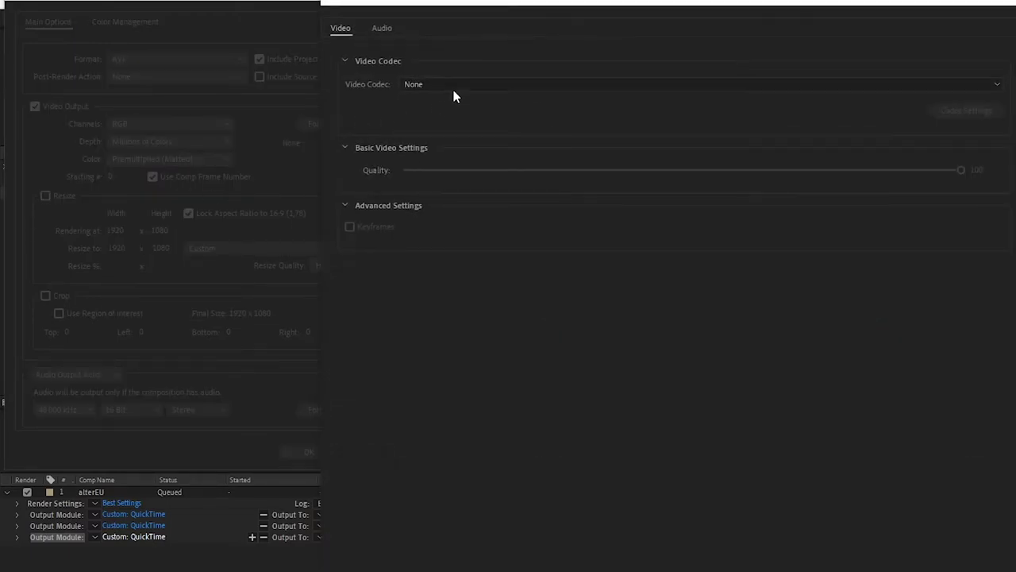
pyautogui.click(454, 86)
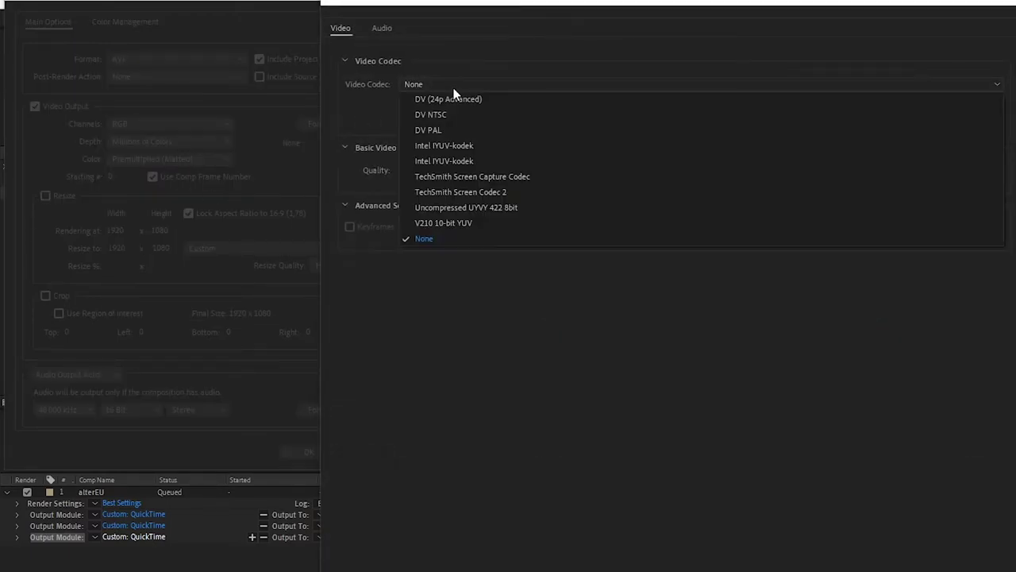
pyautogui.click(479, 178)
# Try TechSmith Screen Codec 2, then settle on TechSmith Screen Capture Codec and confirm the AVI settings.
pyautogui.click(508, 87)
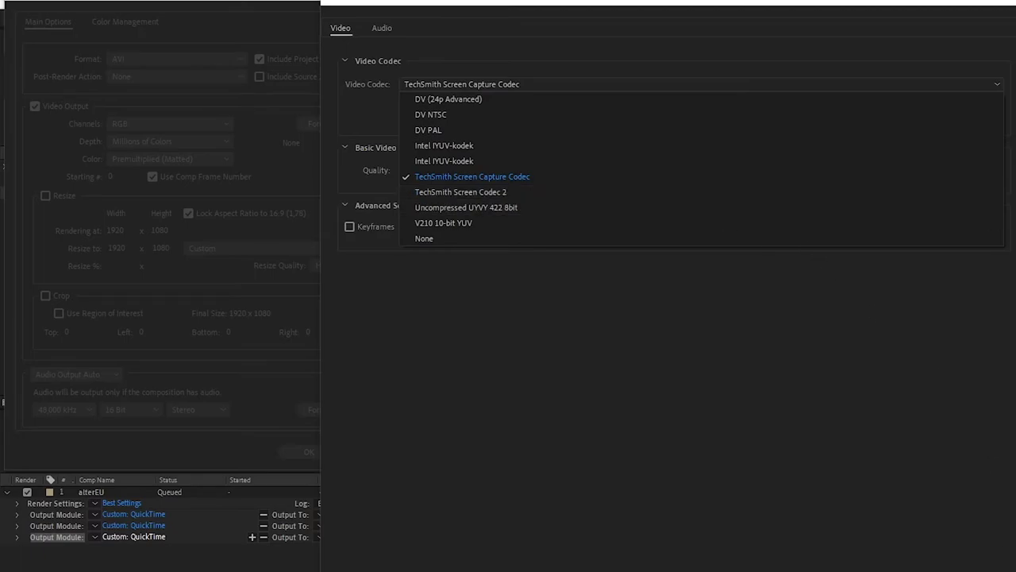
pyautogui.click(492, 195)
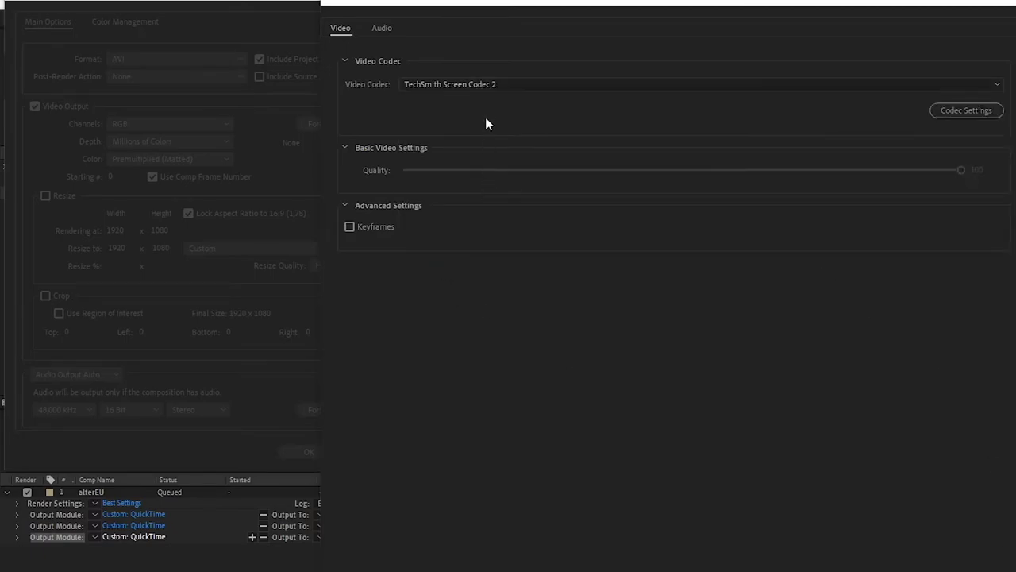
pyautogui.click(967, 116)
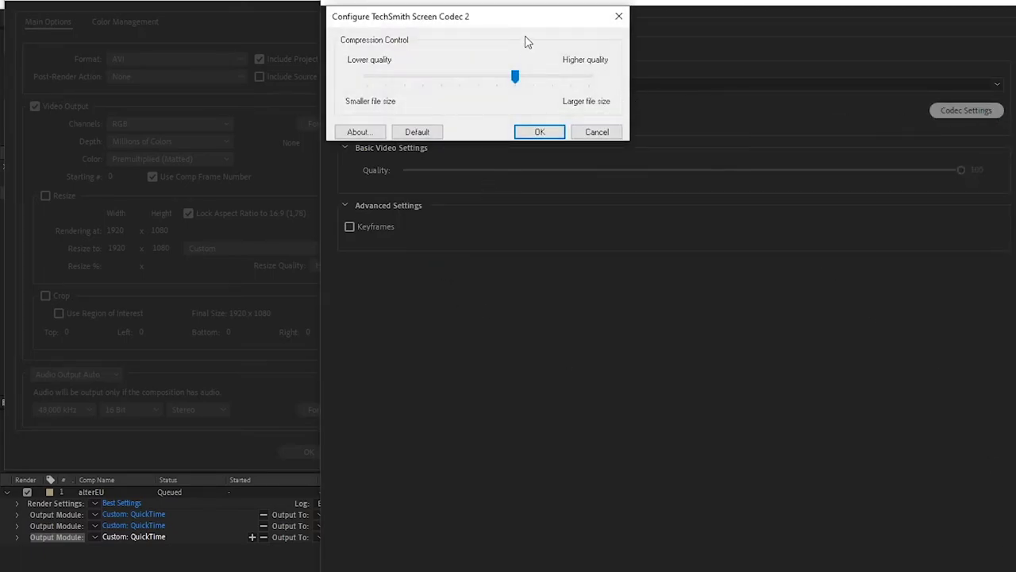
pyautogui.click(536, 132)
pyautogui.click(511, 85)
pyautogui.click(456, 177)
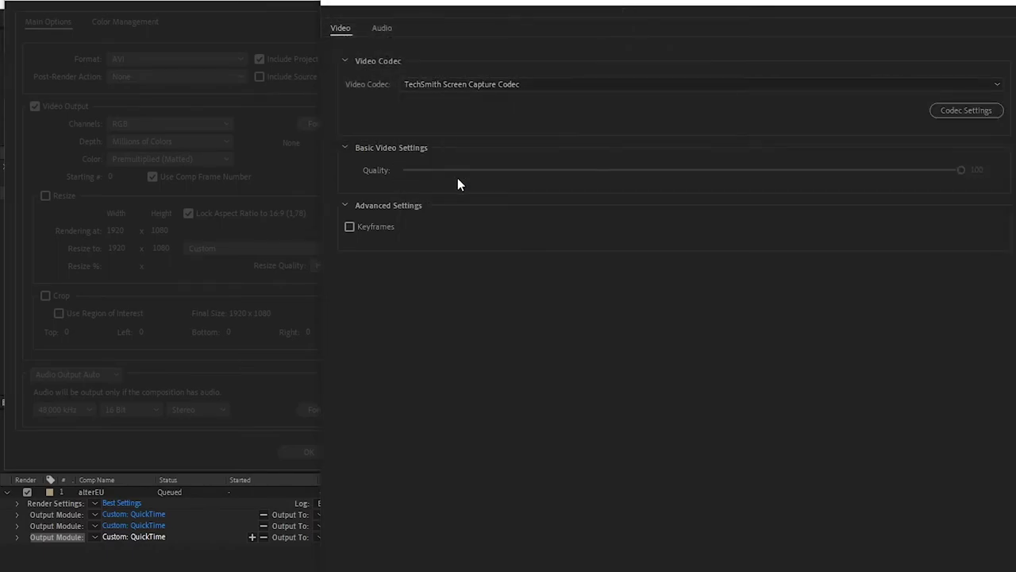
pyautogui.click(952, 112)
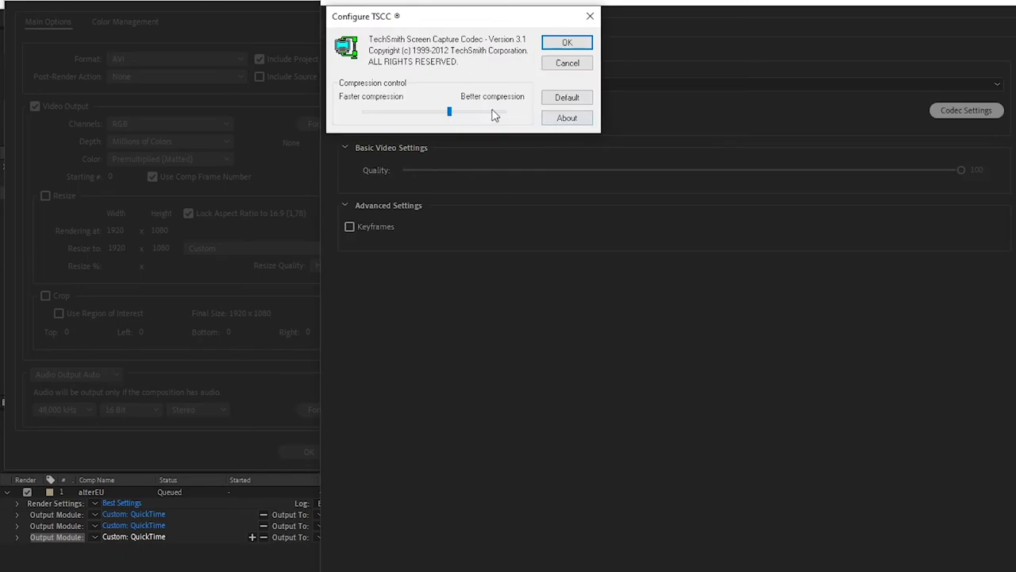
pyautogui.click(555, 47)
pyautogui.press('Return')
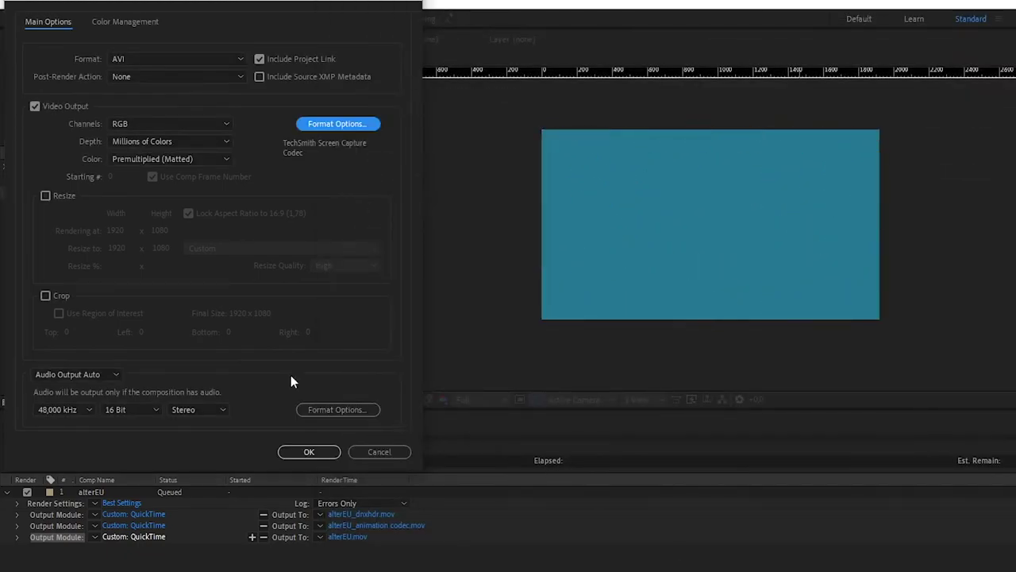
pyautogui.click(309, 452)
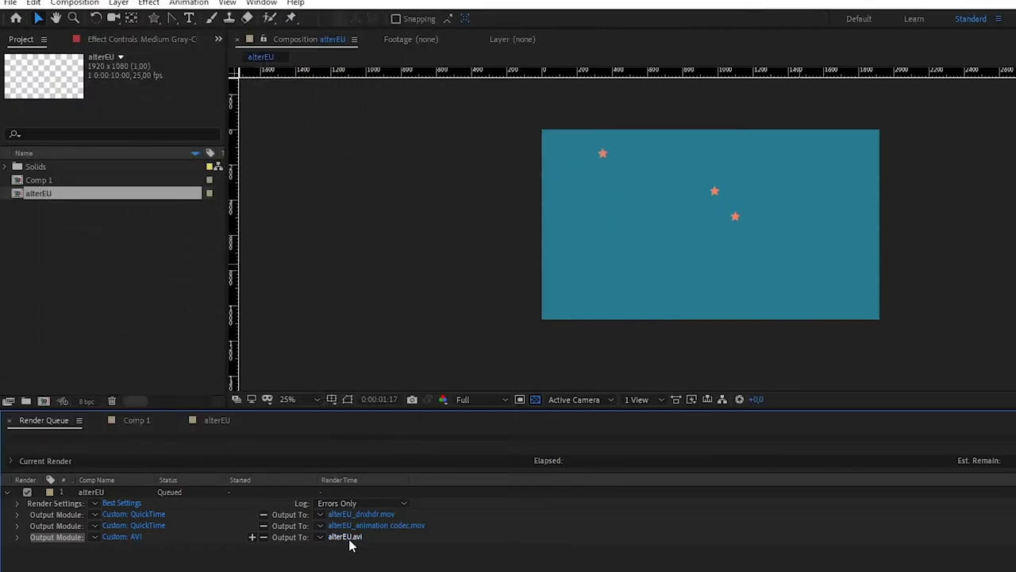
# Save the AVI output as alterEU_techsmith avi.avi and duplicate it as a fourth output.
pyautogui.click(350, 537)
pyautogui.click(180, 405)
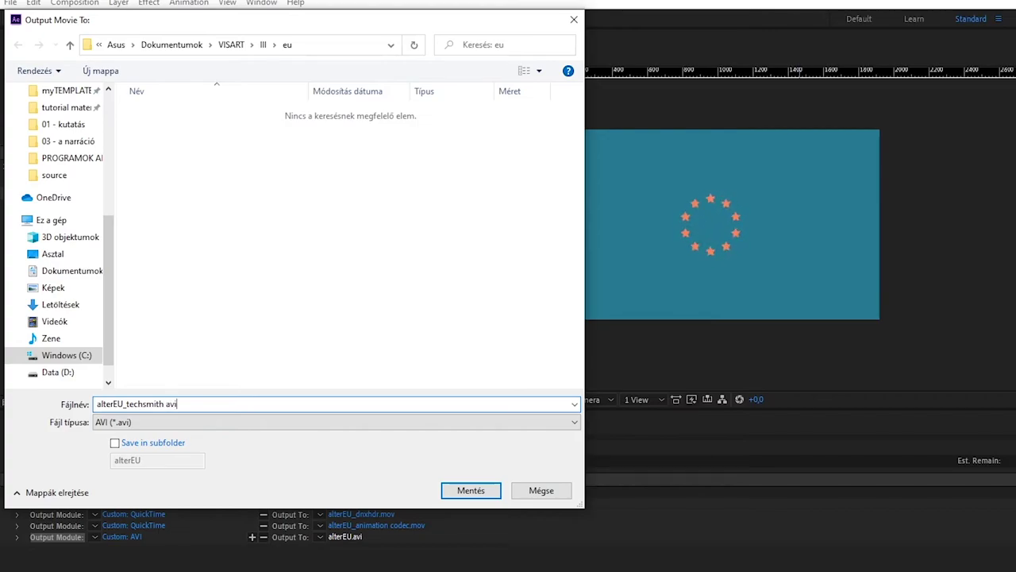
pyautogui.press('Return')
pyautogui.hotkey('ctrl', 'd')
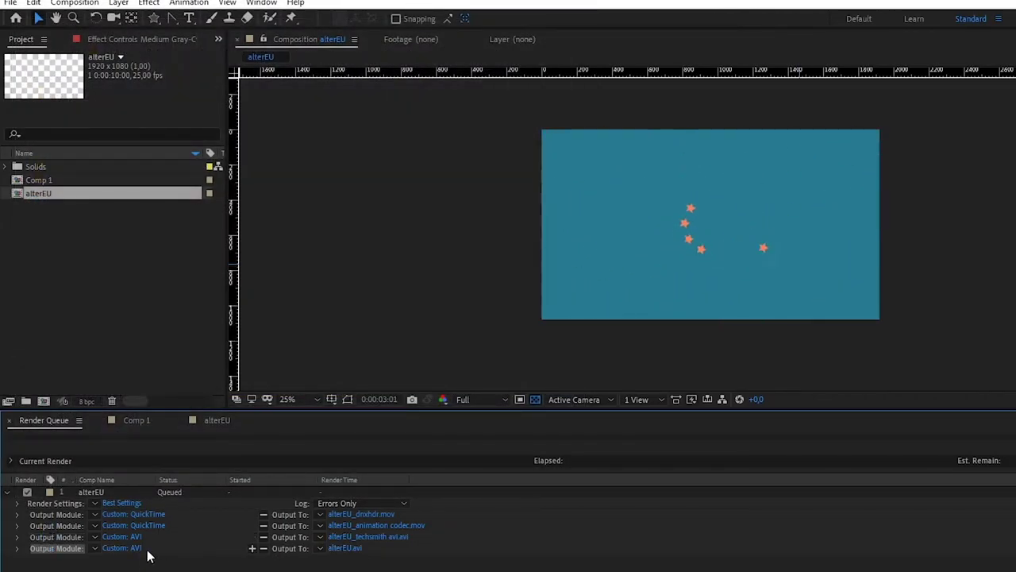
# Set the fourth output to Uncompressed UYVY 422 8bit AVI, saved as alterEU_uncompressed.avi.
pyautogui.click(123, 548)
pyautogui.click(171, 57)
pyautogui.click(127, 90)
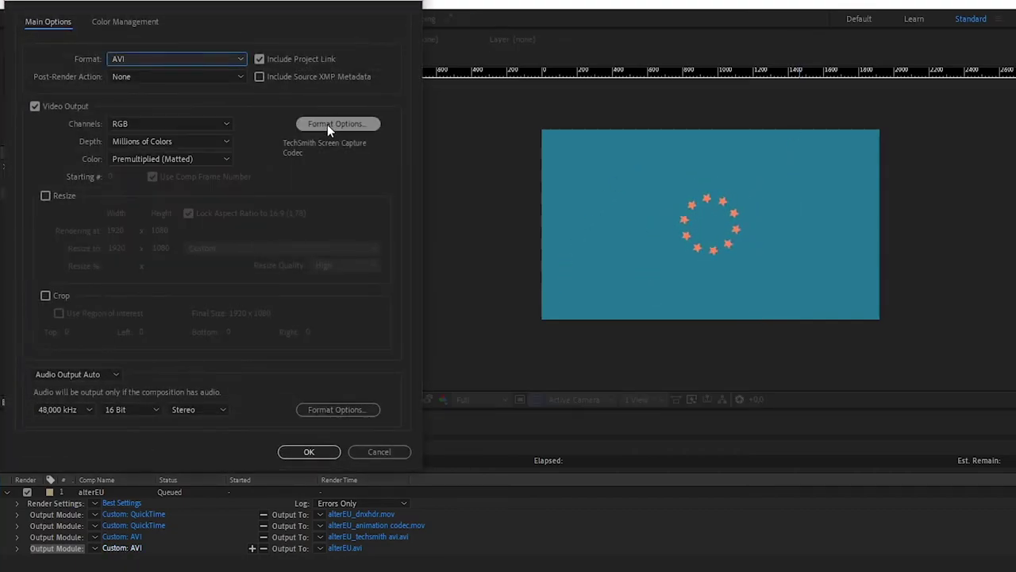
pyautogui.click(328, 124)
pyautogui.click(475, 84)
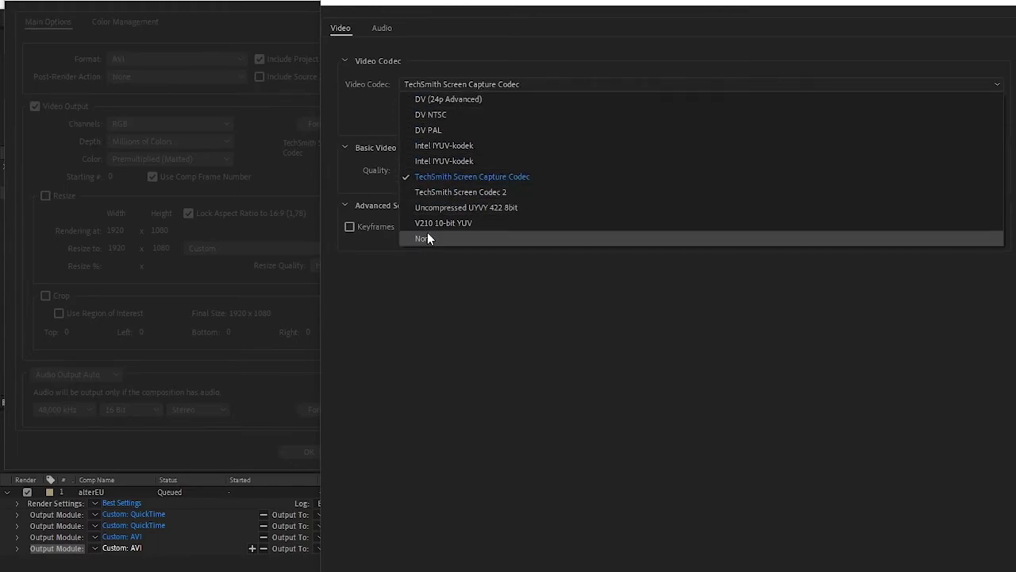
pyautogui.press('Escape')
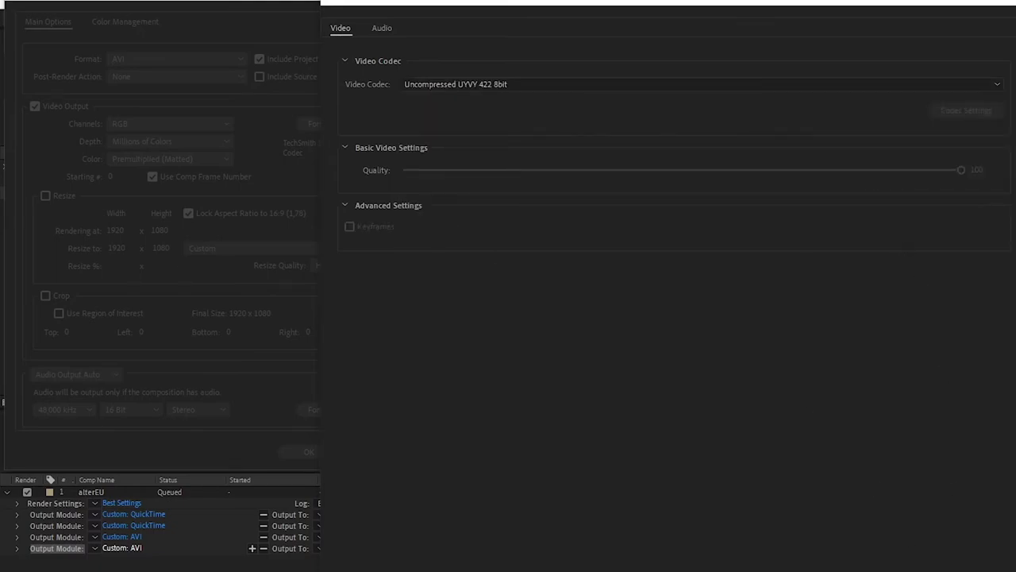
pyautogui.press('Return')
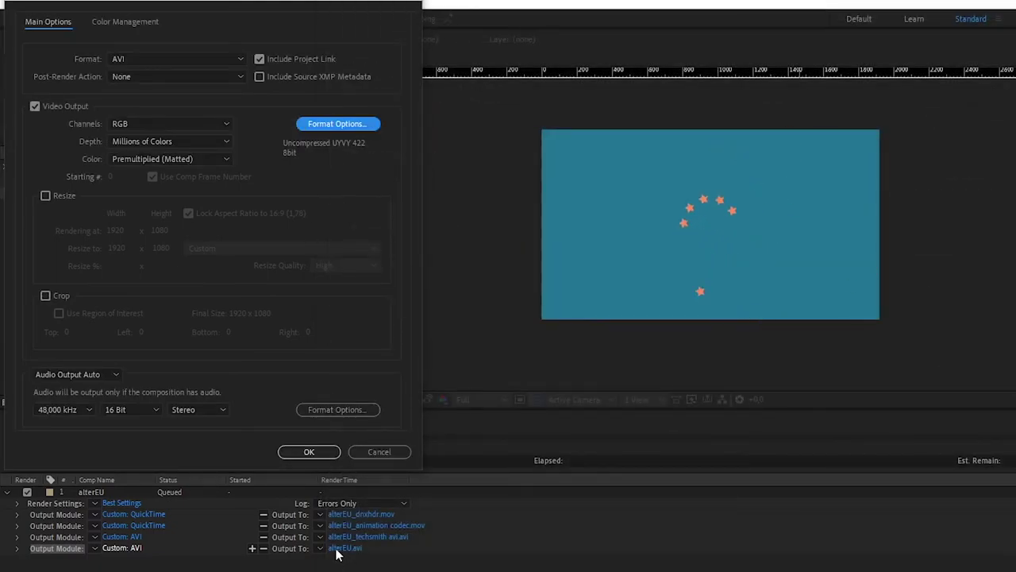
pyautogui.click(309, 452)
pyautogui.click(345, 548)
pyautogui.write('uncompressed')
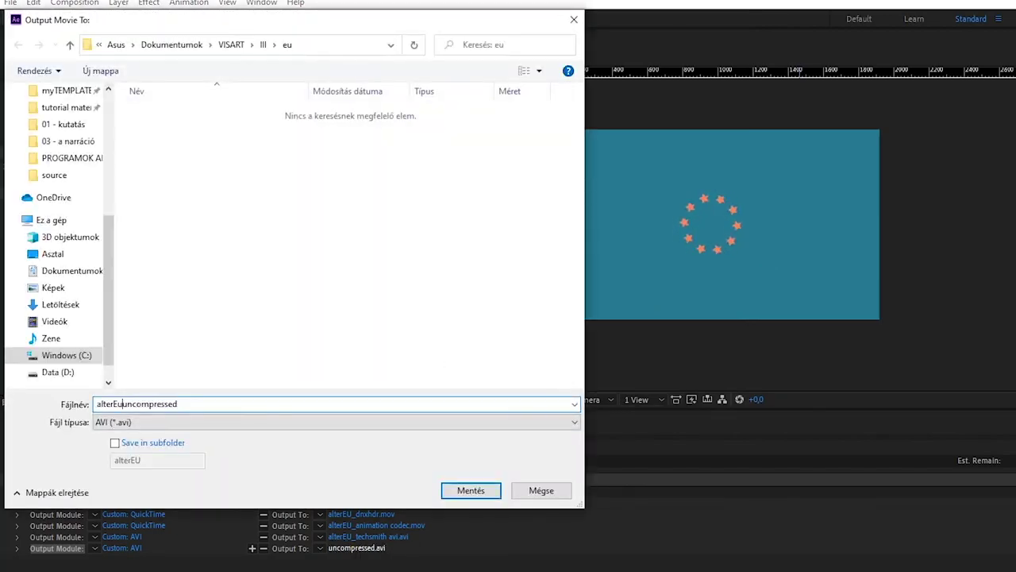
pyautogui.press('Return')
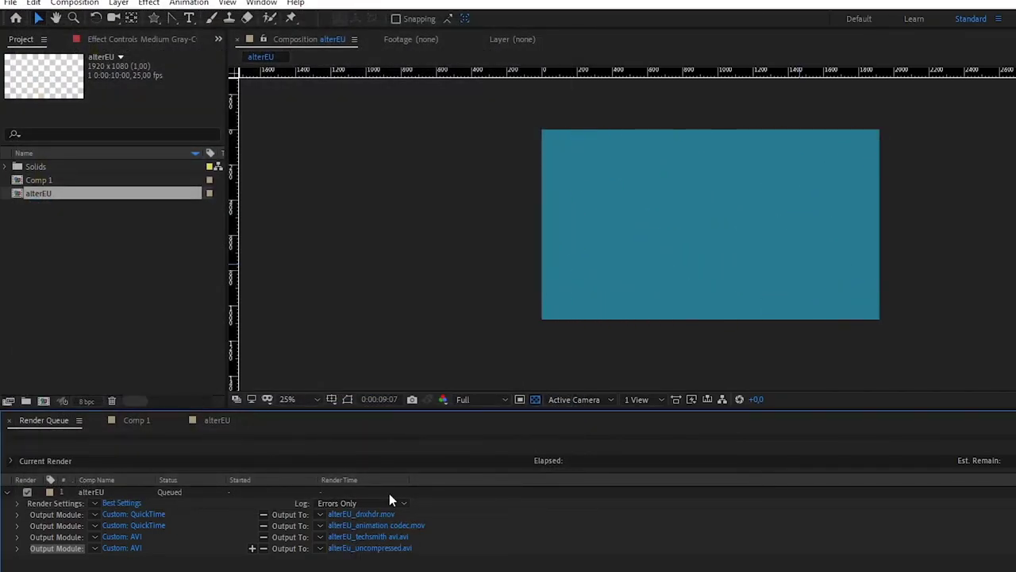
# Add a fifth output as a maximum-quality JPEG Sequence and set its save subfolder name.
pyautogui.hotkey('ctrl', 'd')
pyautogui.click(119, 559)
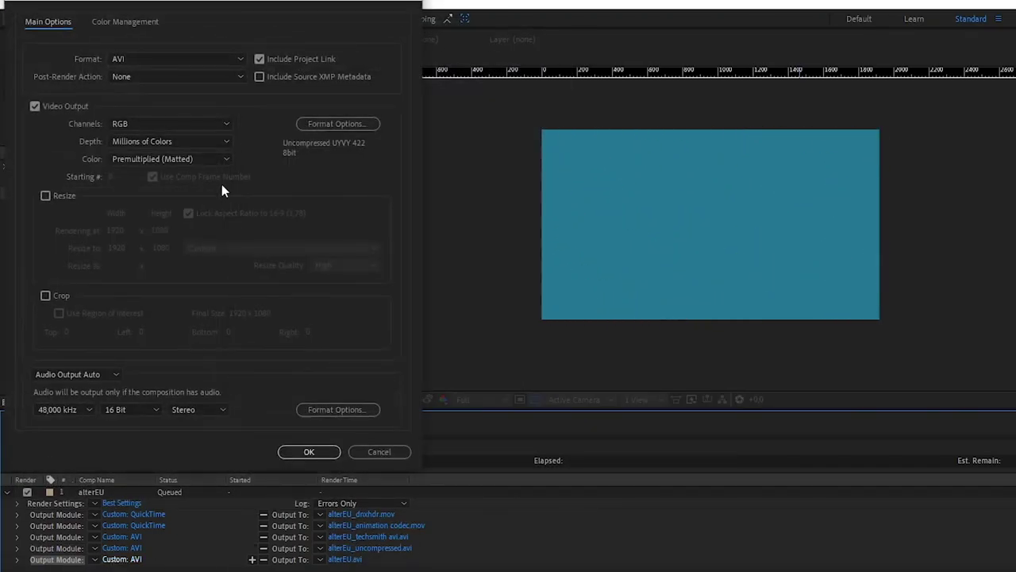
pyautogui.click(182, 57)
pyautogui.click(152, 139)
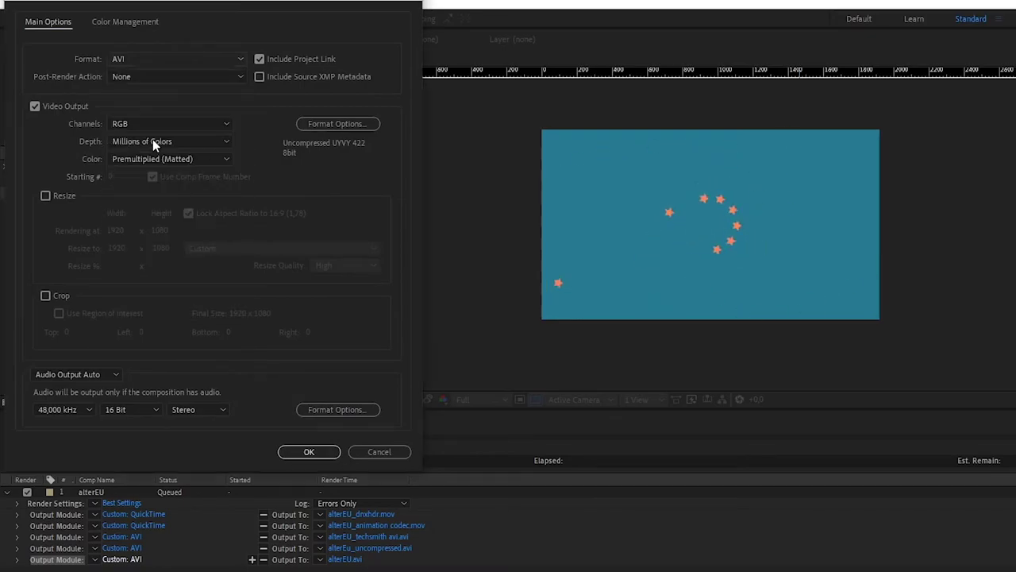
pyautogui.click(312, 124)
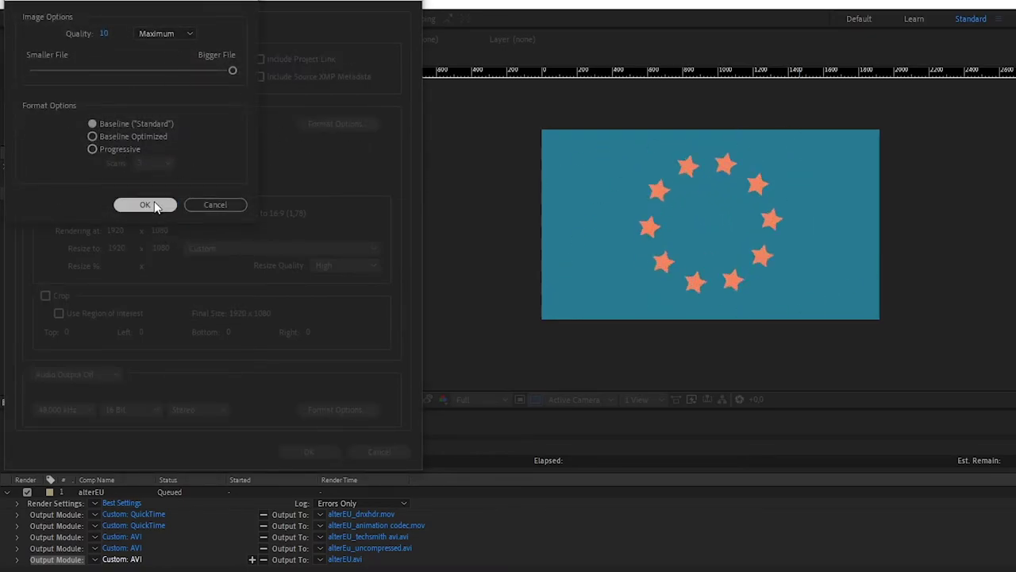
pyautogui.click(141, 204)
pyautogui.click(309, 451)
pyautogui.click(390, 560)
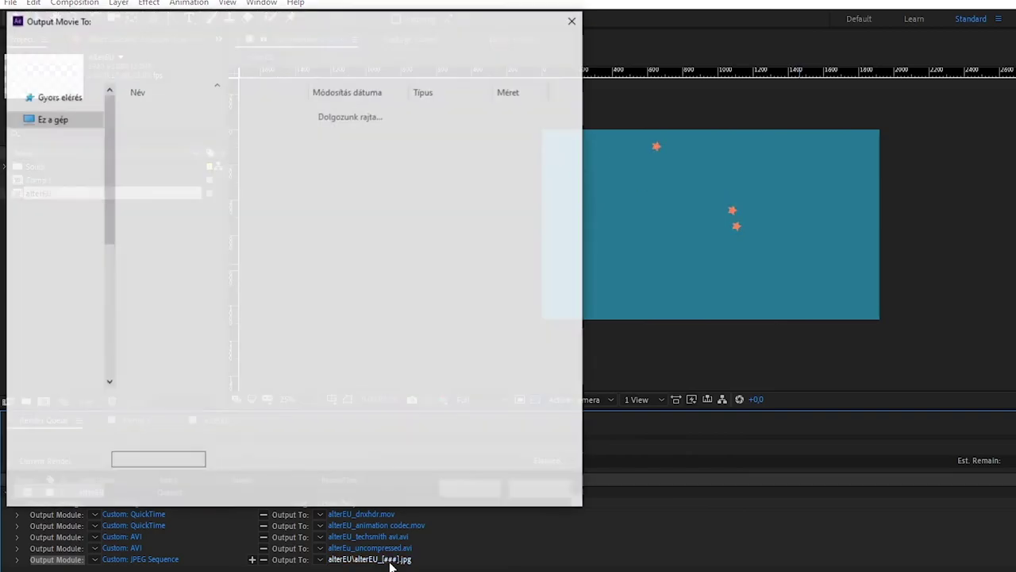
pyautogui.click(151, 458)
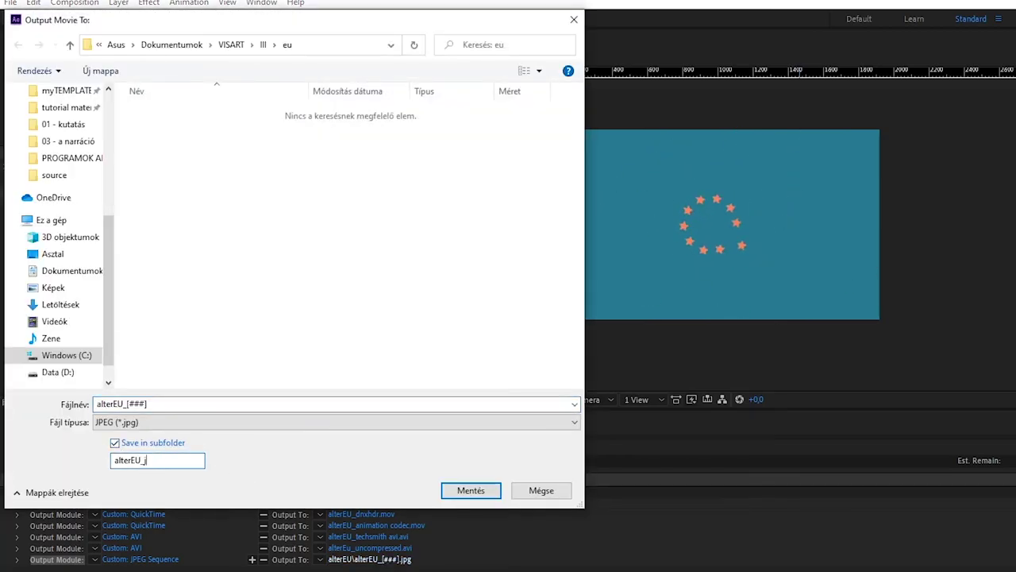
# Save the frames into alterEU_jpeg, browse the 250 rendered JPEGs, then return to the eu folder.
pyautogui.click(477, 493)
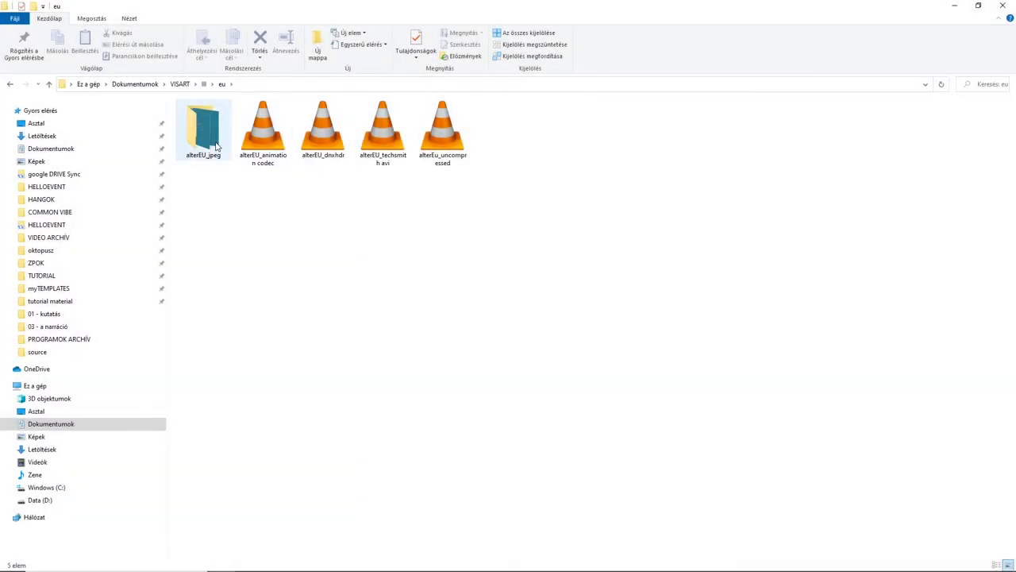
pyautogui.doubleClick(216, 145)
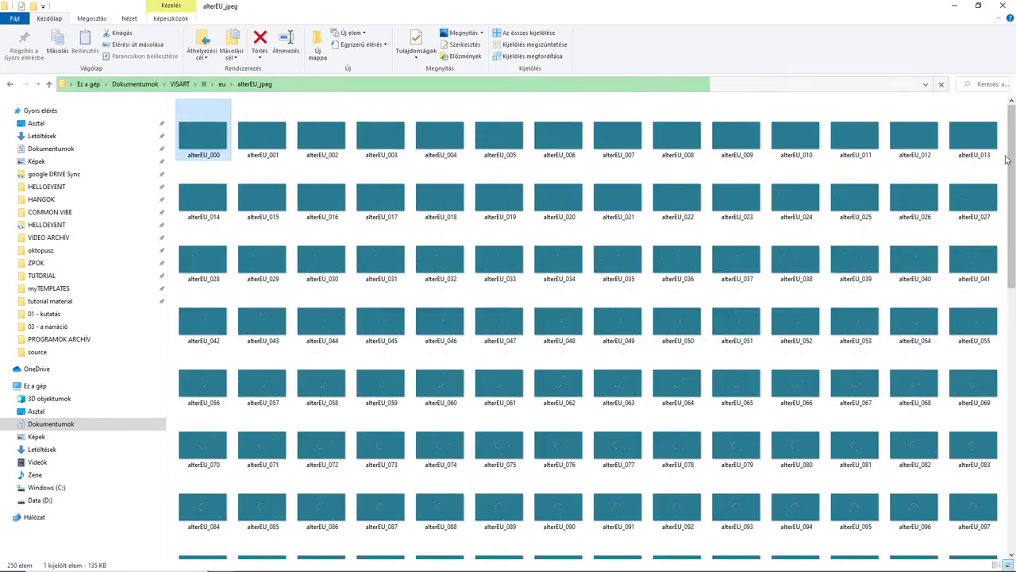
pyautogui.scroll(-3, 927, 183)
pyautogui.scroll(-5, 913, 147)
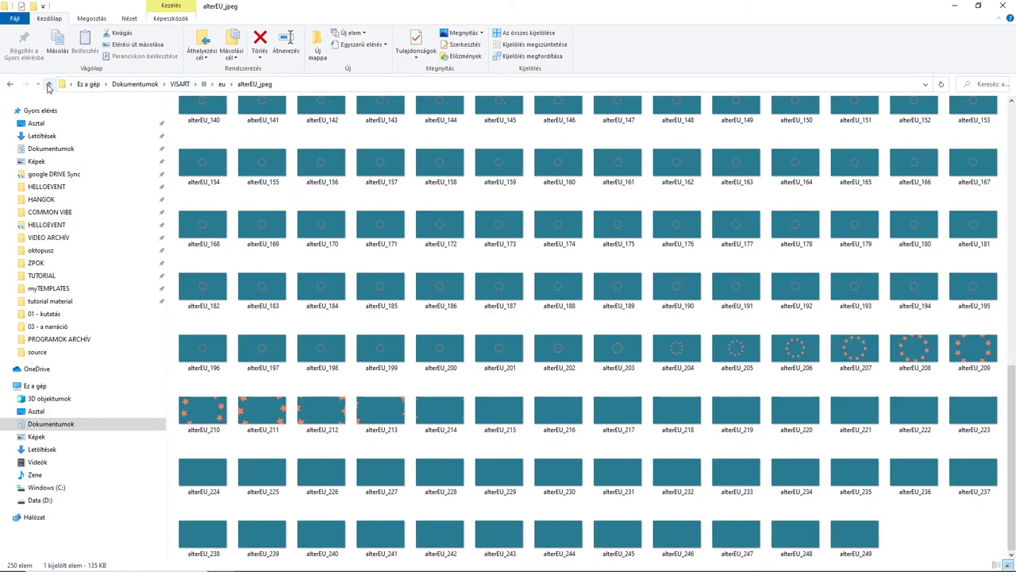
pyautogui.moveTo(1011, 410)
pyautogui.mouseDown()
pyautogui.moveTo(998, 159)
pyautogui.moveTo(976, 130)
pyautogui.mouseUp()
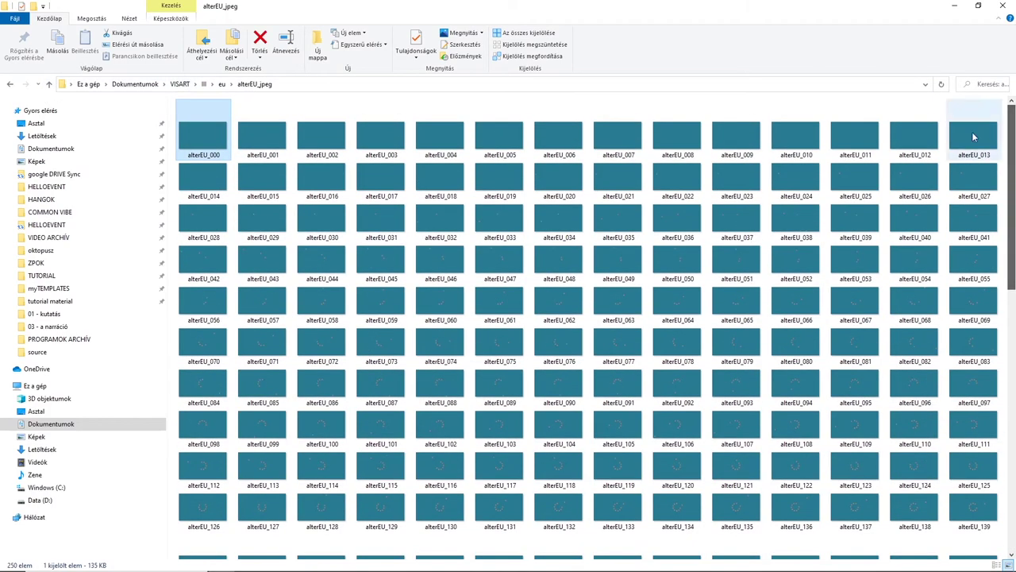
pyautogui.click(49, 85)
# Load the four rendered videos from the eu folder into the VLC playlist.
pyautogui.doubleClick(262, 150)
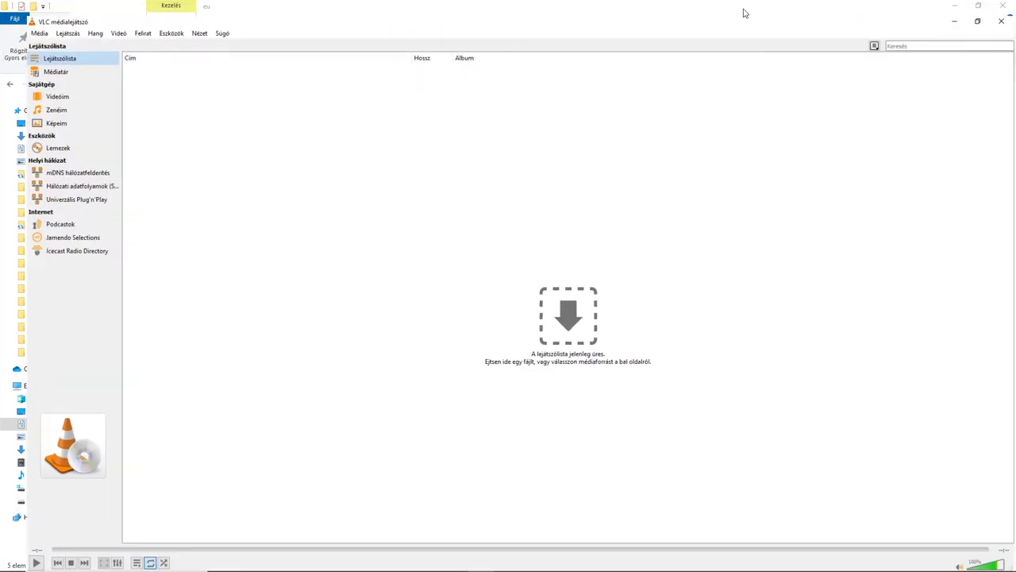
pyautogui.click(222, 560)
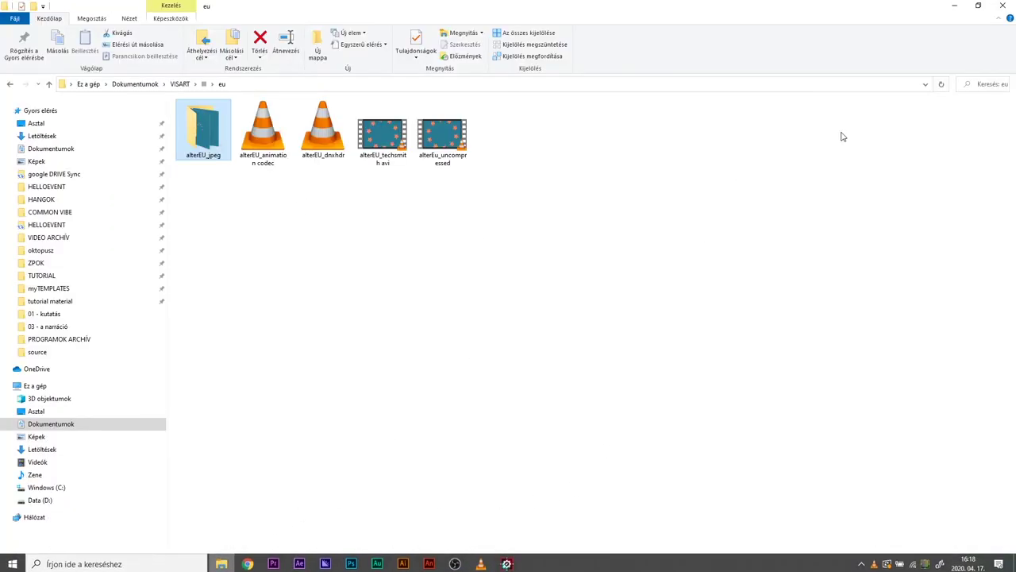
pyautogui.click(978, 6)
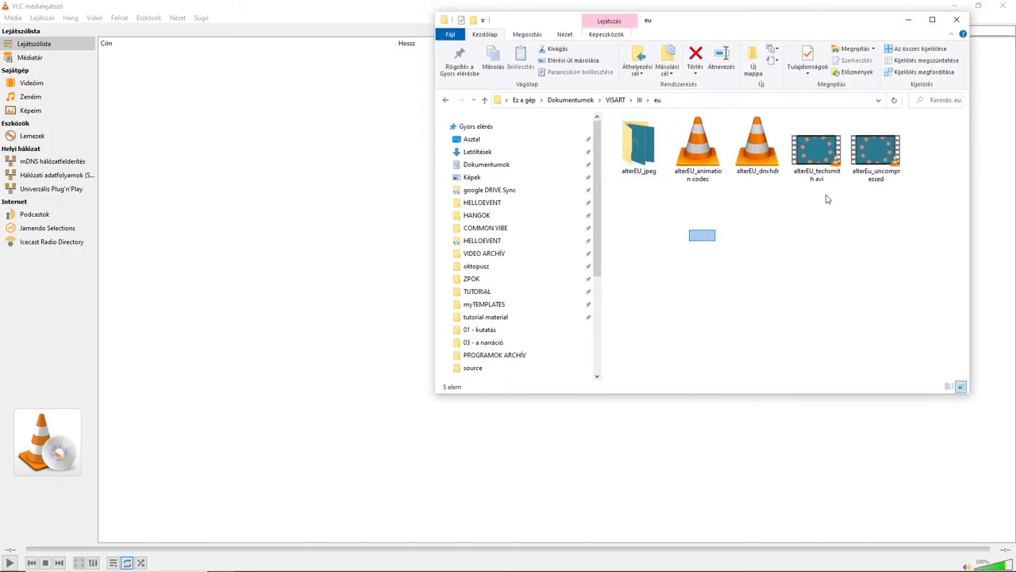
pyautogui.moveTo(687, 240)
pyautogui.mouseDown()
pyautogui.moveTo(889, 142)
pyautogui.moveTo(306, 137)
pyautogui.mouseUp()
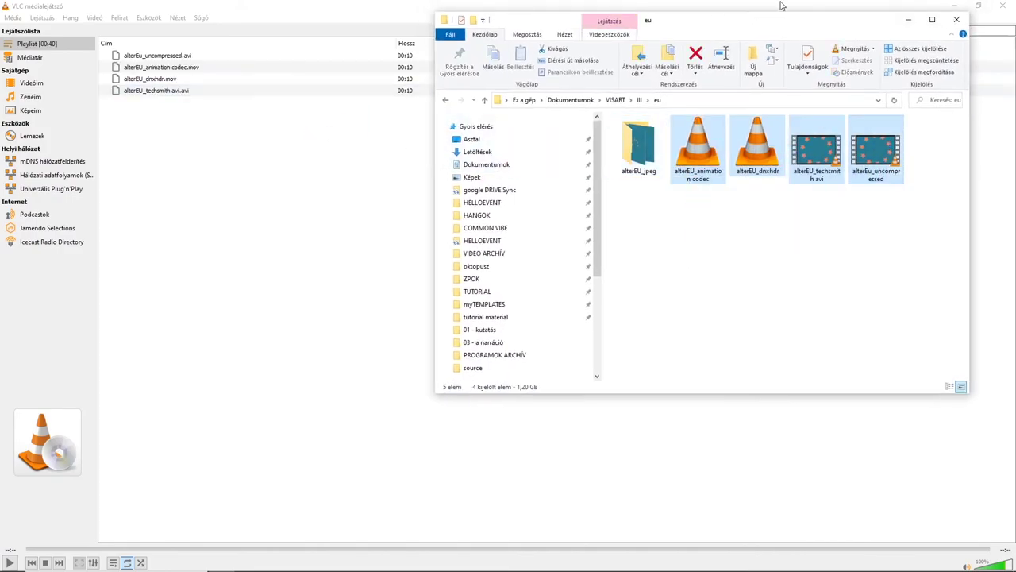
pyautogui.click(909, 12)
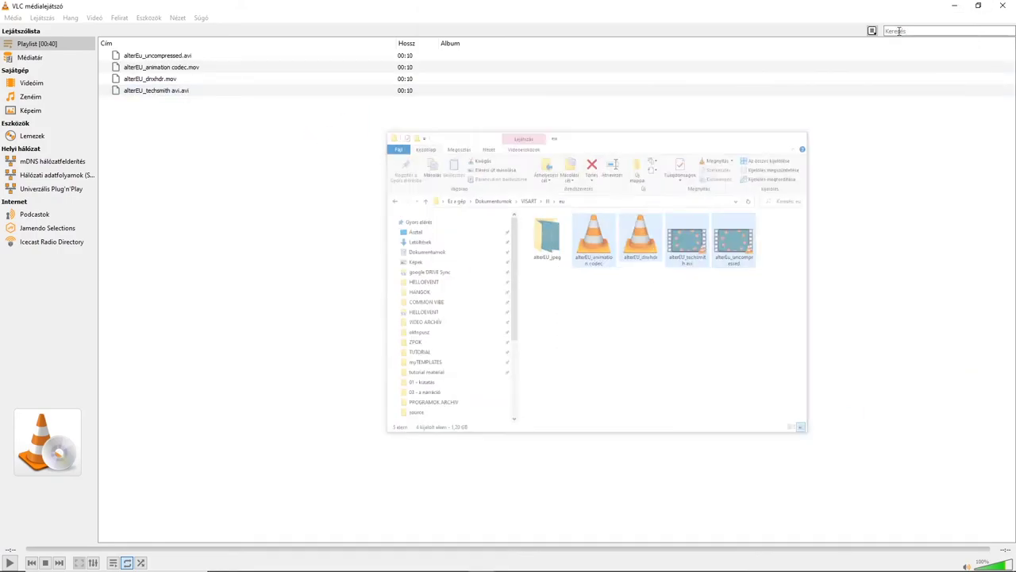
# Play alterEu_uncompressed.avi in VLC full screen.
pyautogui.click(187, 57)
pyautogui.doubleClick(189, 58)
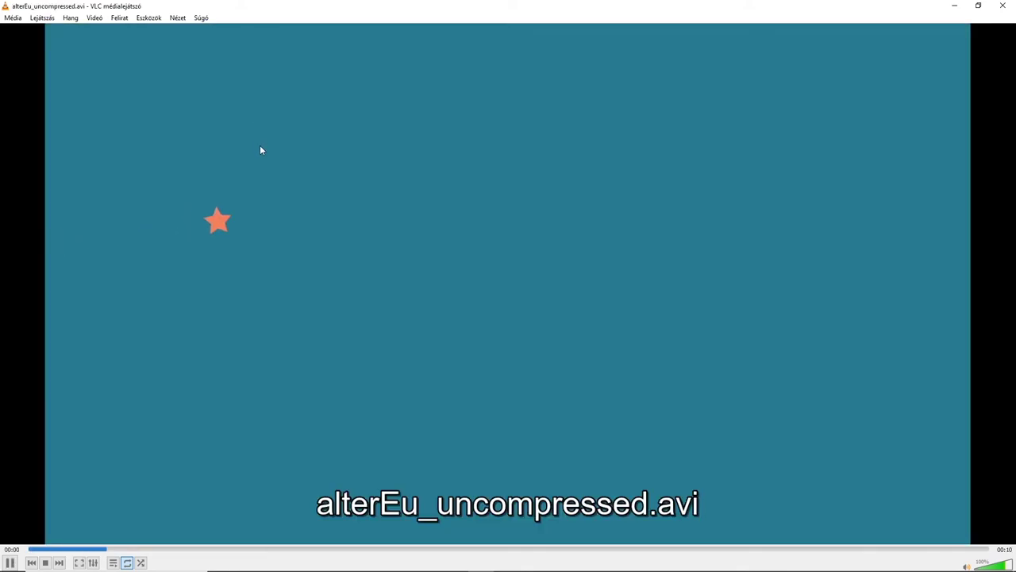
pyautogui.doubleClick(260, 150)
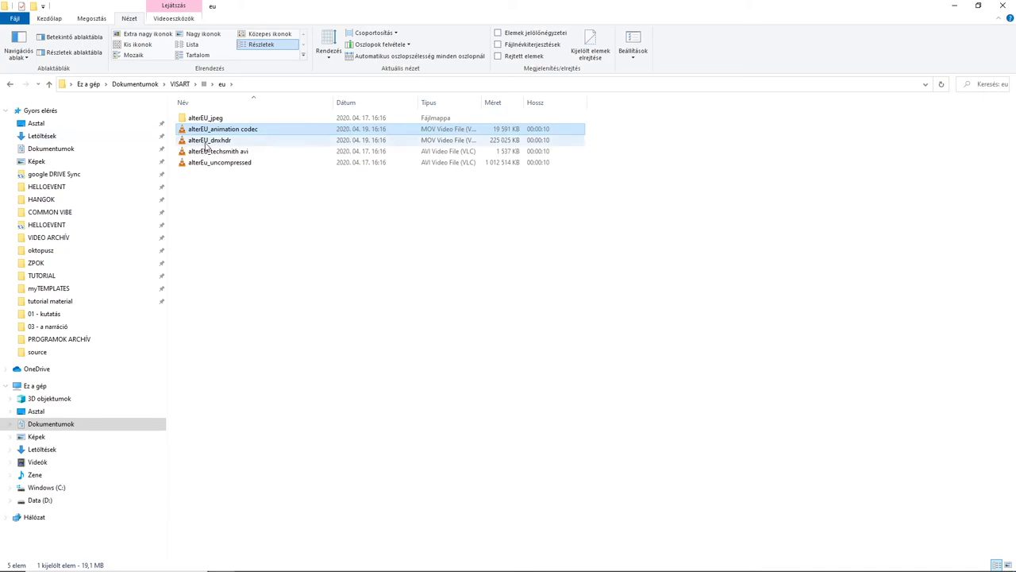
# Open alterEU_animation codec.mov with QuickTime Player through the Társítás (Open with) menu.
pyautogui.click(244, 155)
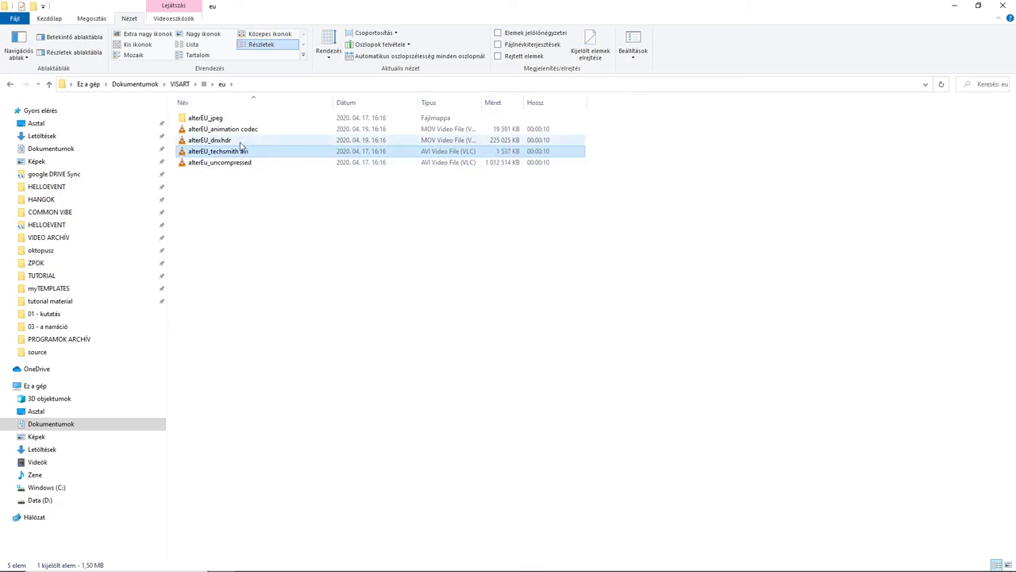
pyautogui.moveTo(238, 170)
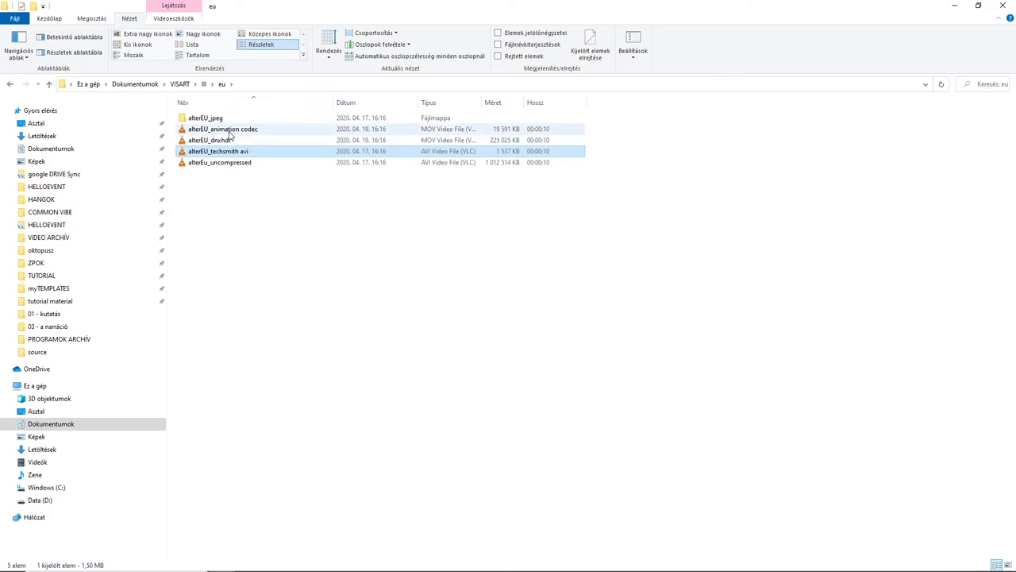
pyautogui.moveTo(477, 565)
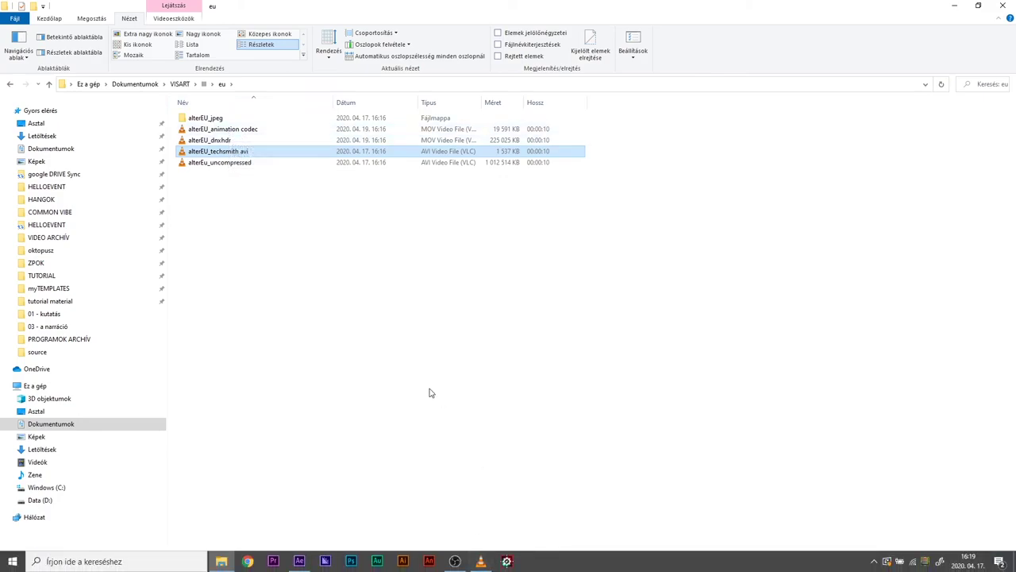
pyautogui.click(231, 131)
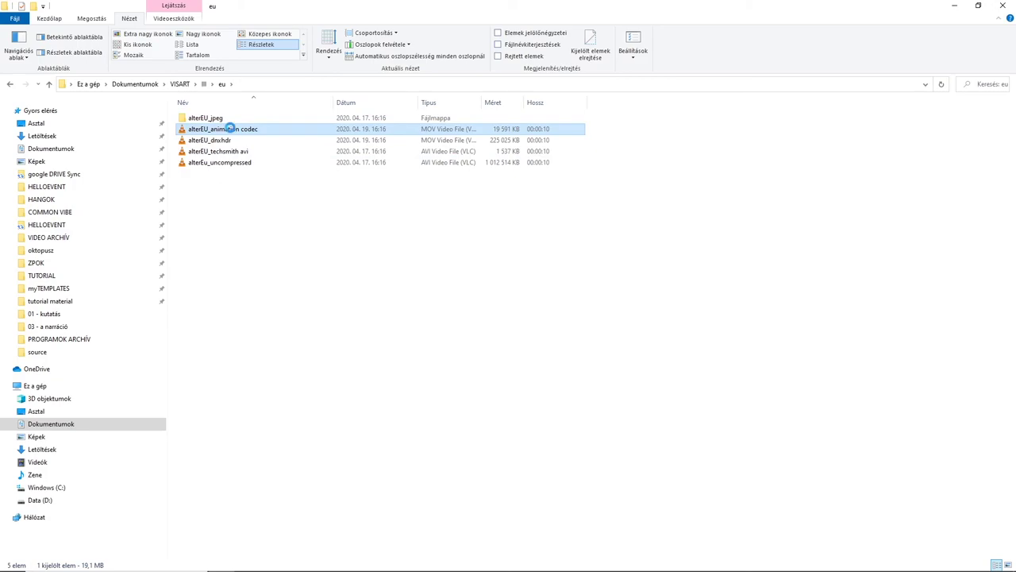
pyautogui.rightClick(230, 129)
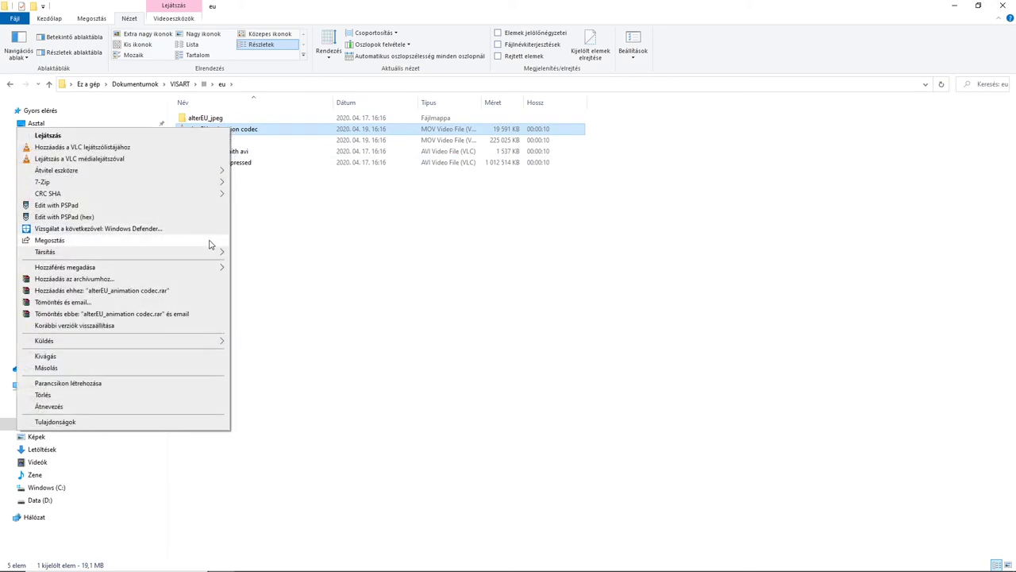
pyautogui.moveTo(223, 255)
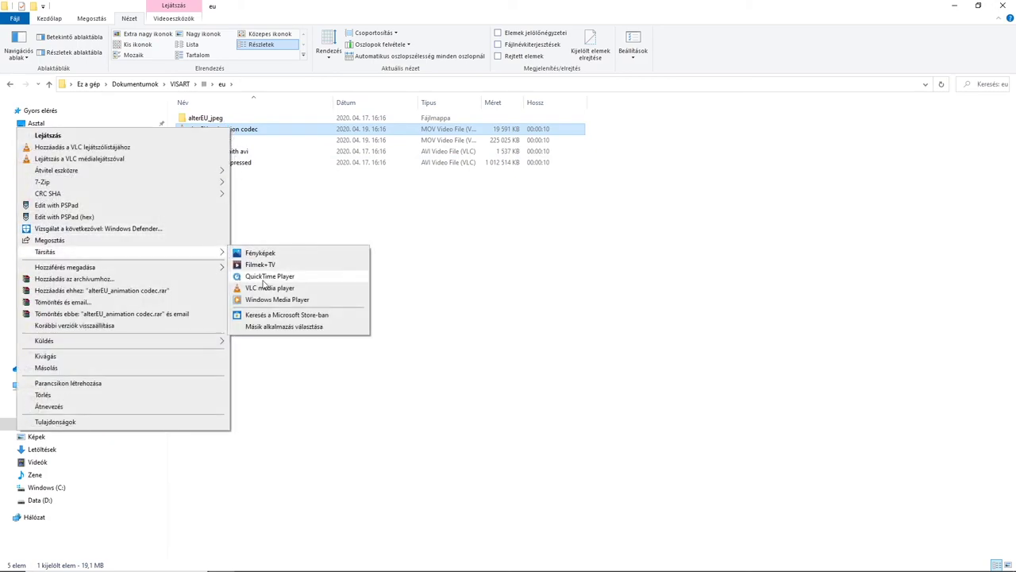
pyautogui.click(264, 277)
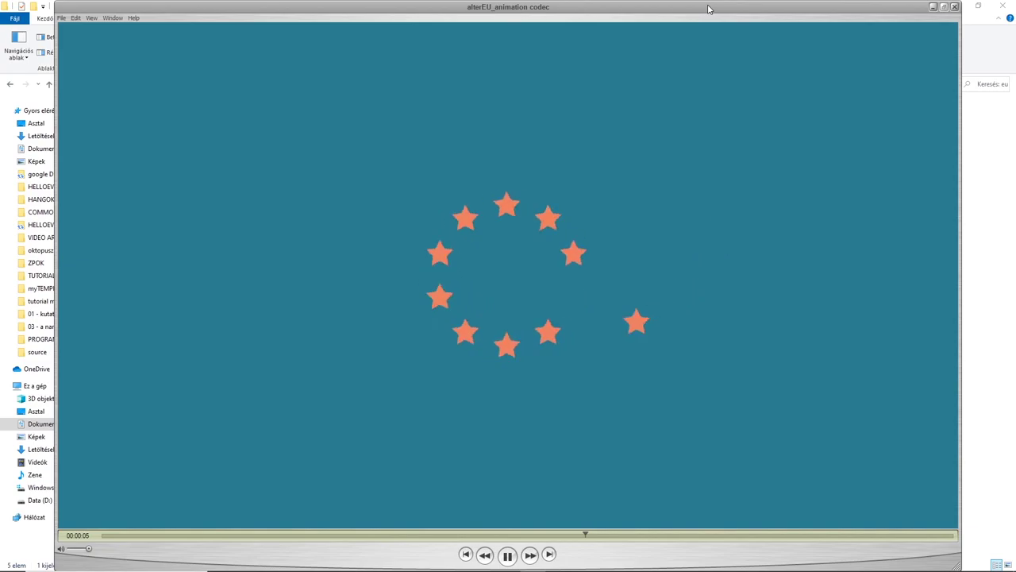
# Move the QuickTime Player window down-right while the ten stars settle into their ring.
pyautogui.moveTo(709, 10); pyautogui.dragTo(786, 42)
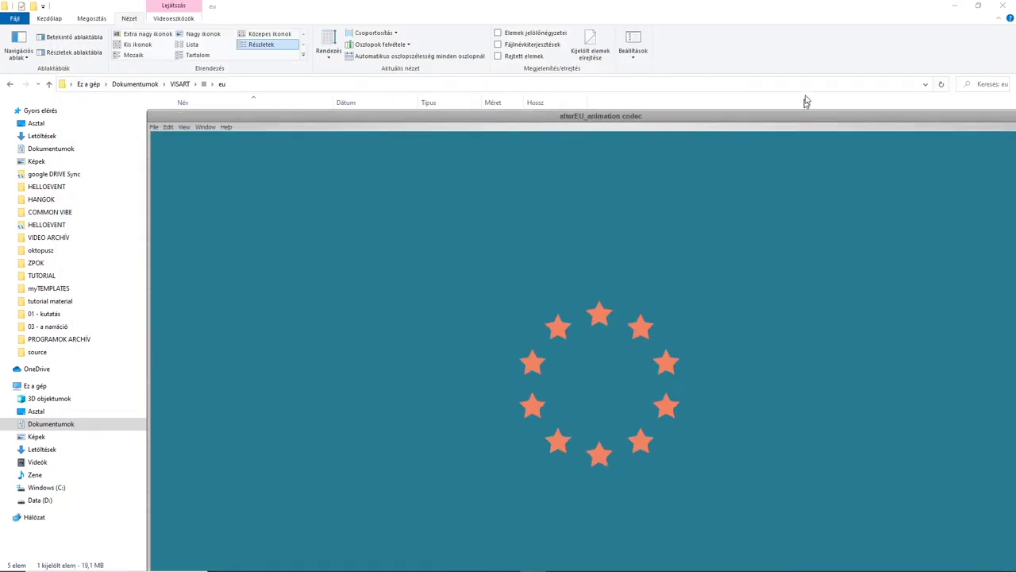